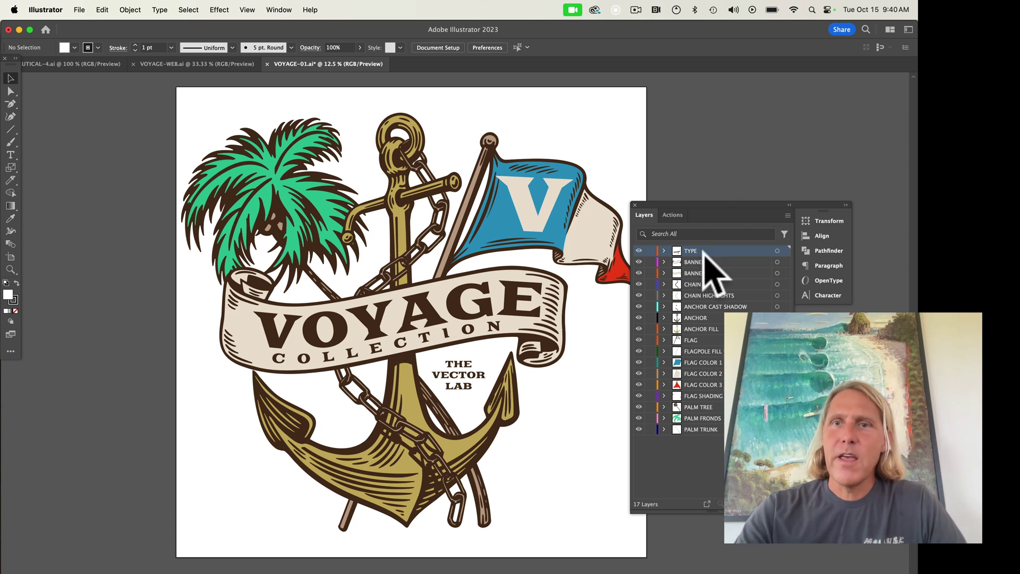
Hide and re-show the PALM TREE, PALM FRONDS, PALM TRUNK and FLAG COLOR 3 layers to inspect them.
left_click(638, 407)
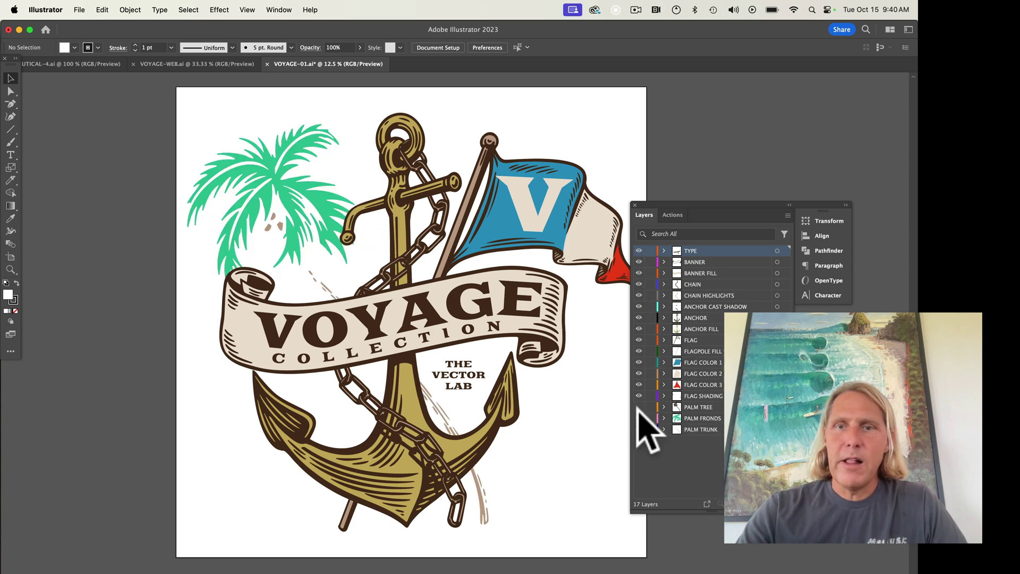
left_click(639, 418)
left_click(639, 429)
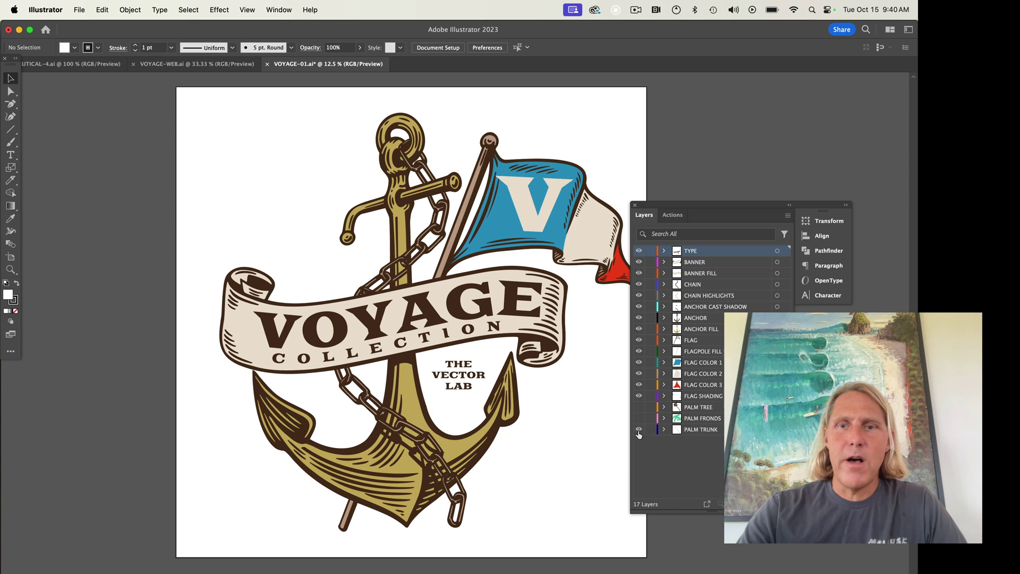
left_click(638, 429)
left_click(639, 418)
left_click(638, 408)
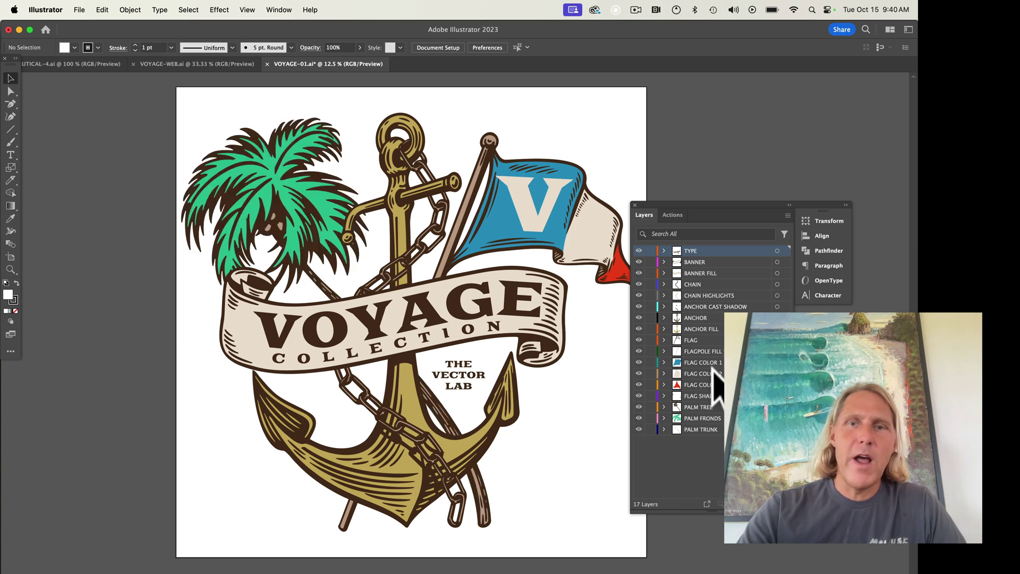
left_click(639, 385)
left_click(640, 385)
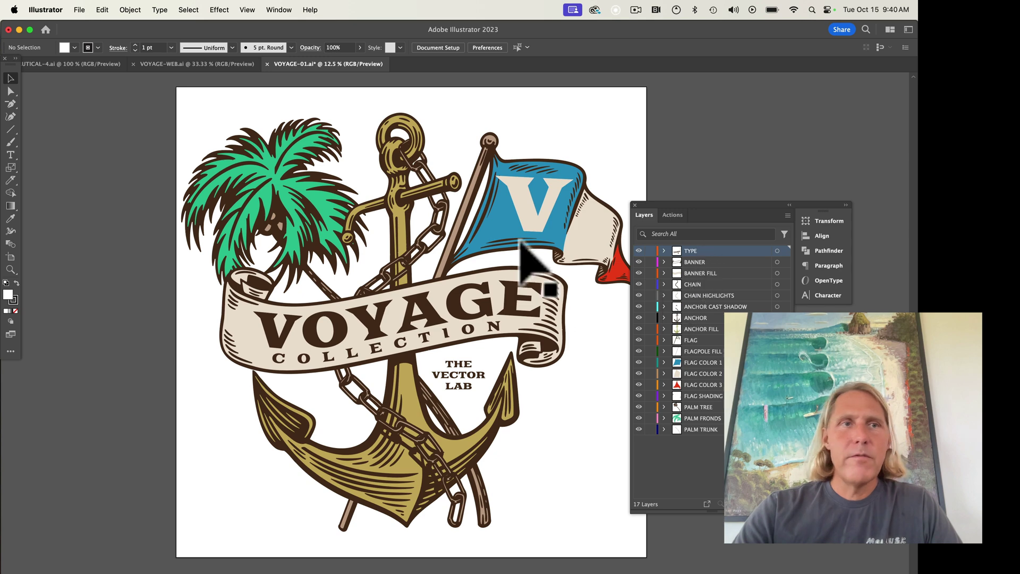
Replace the curved VOYAGE banner text with TEXTURE.
left_click(10, 155)
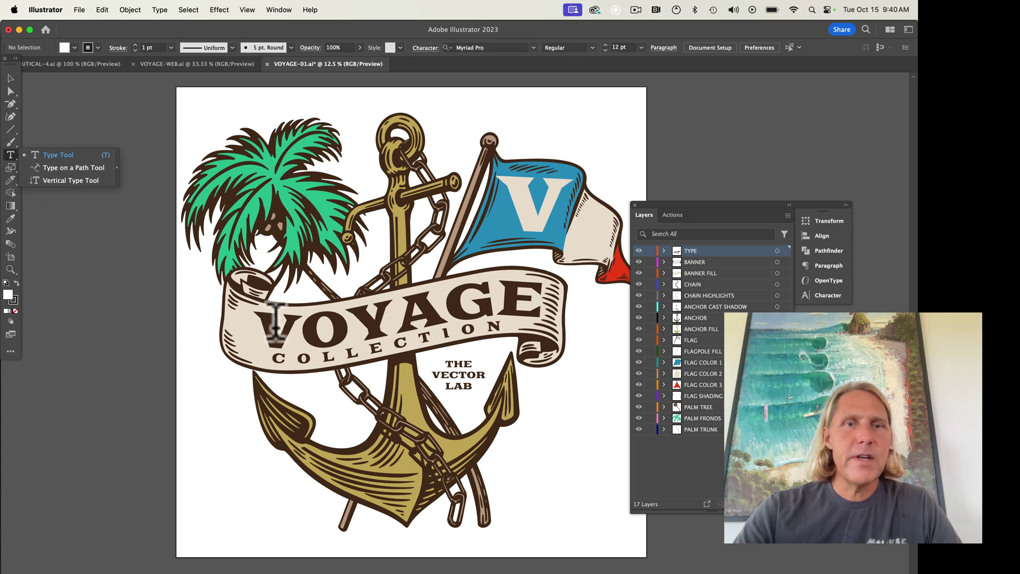
left_click_drag(273, 323, 579, 303)
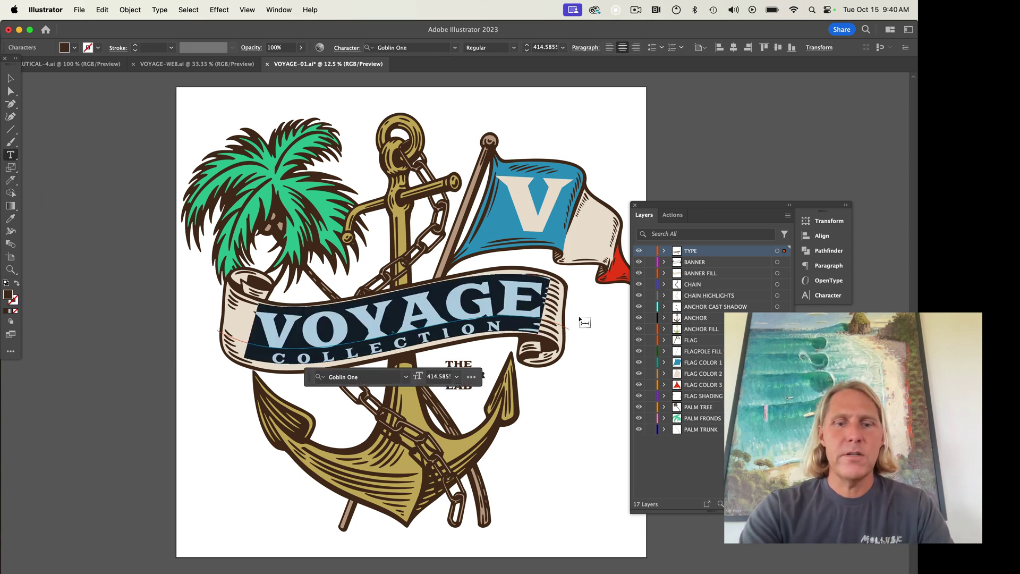
type("TEXTURE")
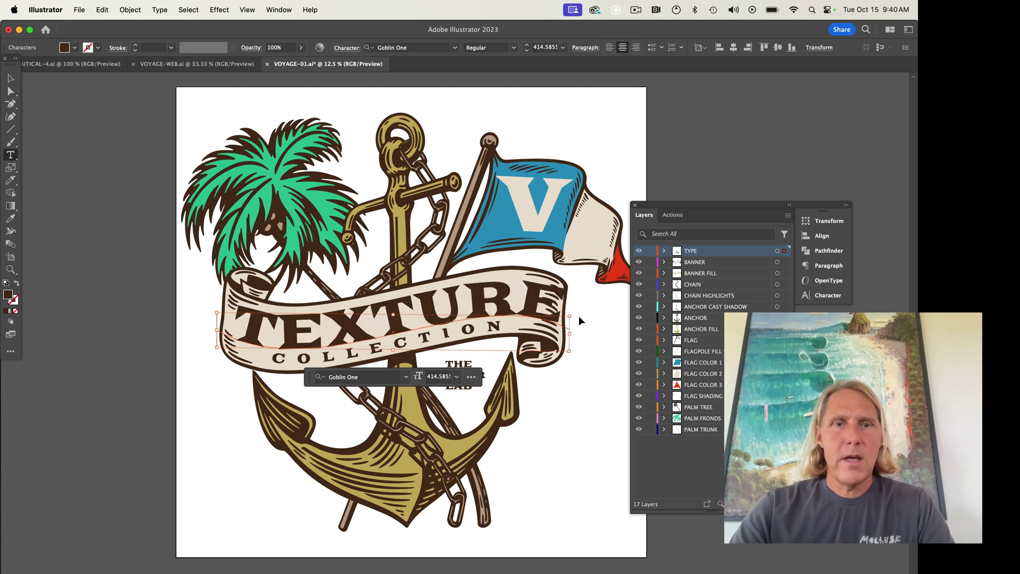
Set TEXTURE to 352 pt with 25 tracking in the Character panel.
key("super+a")
key("super+t")
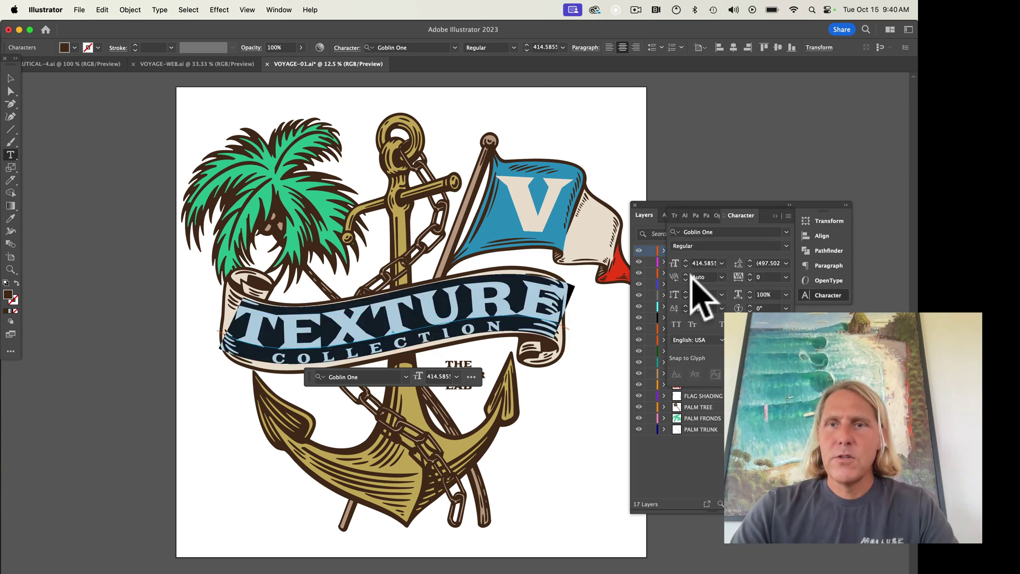
left_click(686, 266)
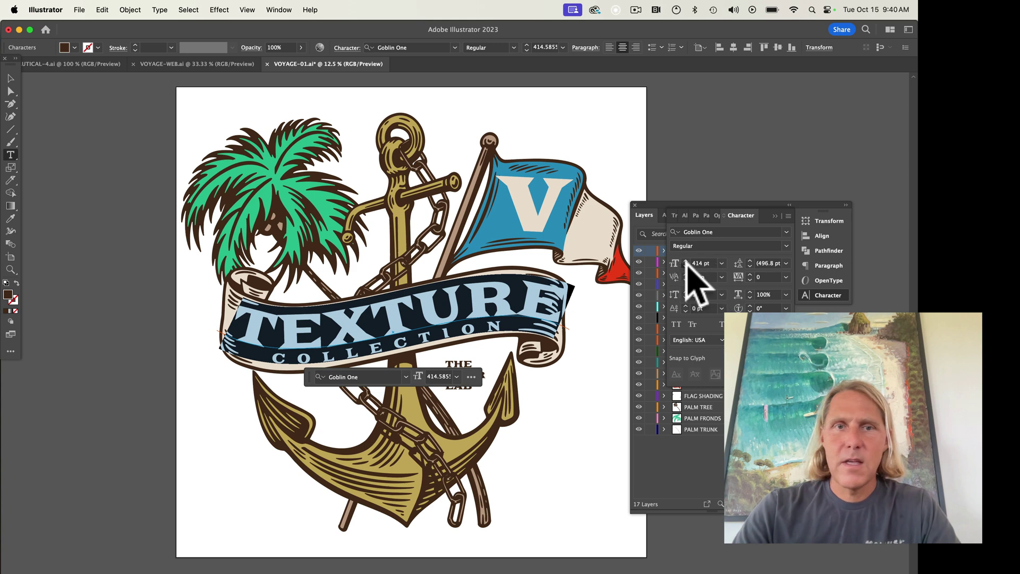
left_click_drag(686, 267, 686, 266)
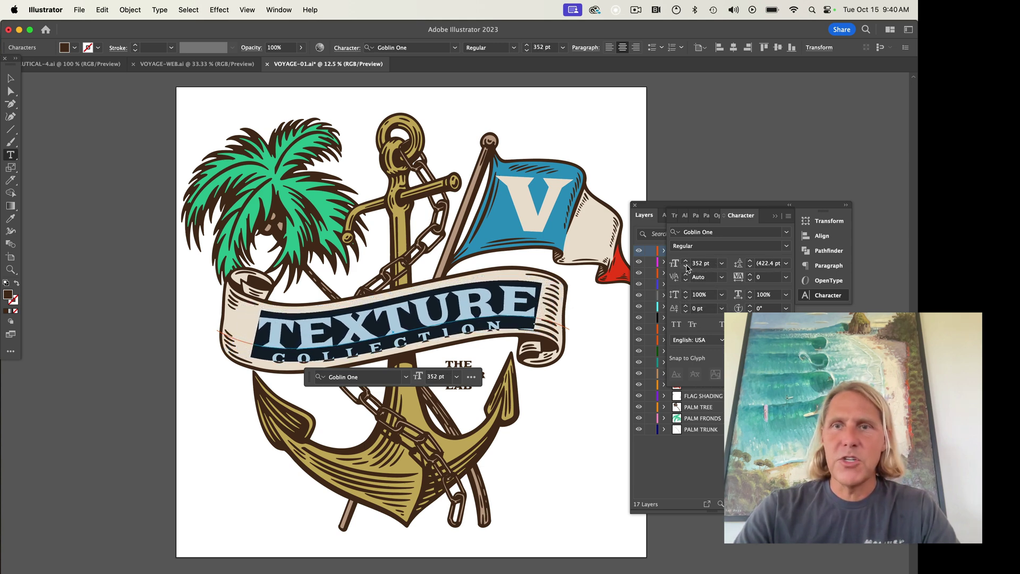
left_click(786, 277)
left_click(799, 393)
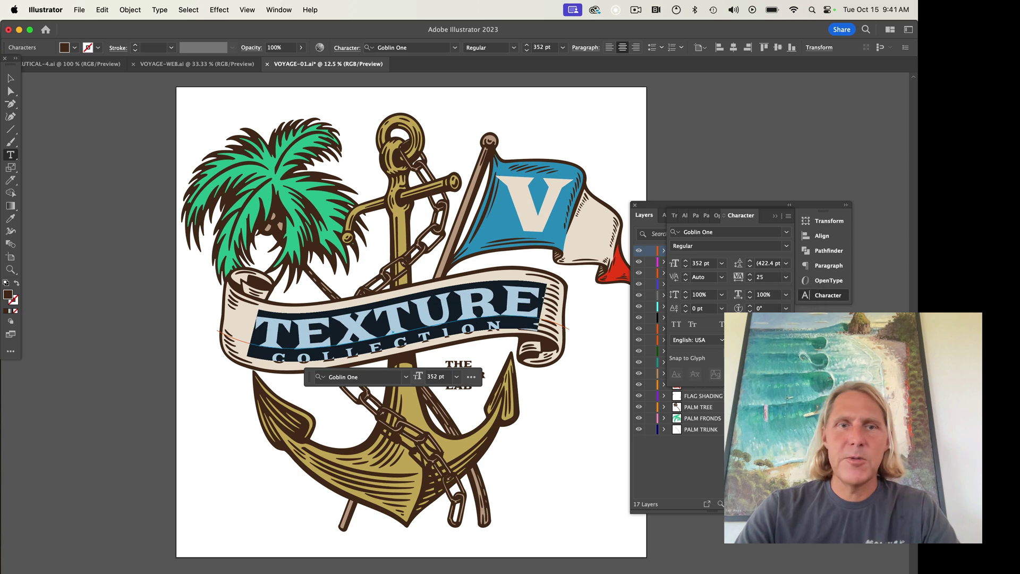
key("Escape")
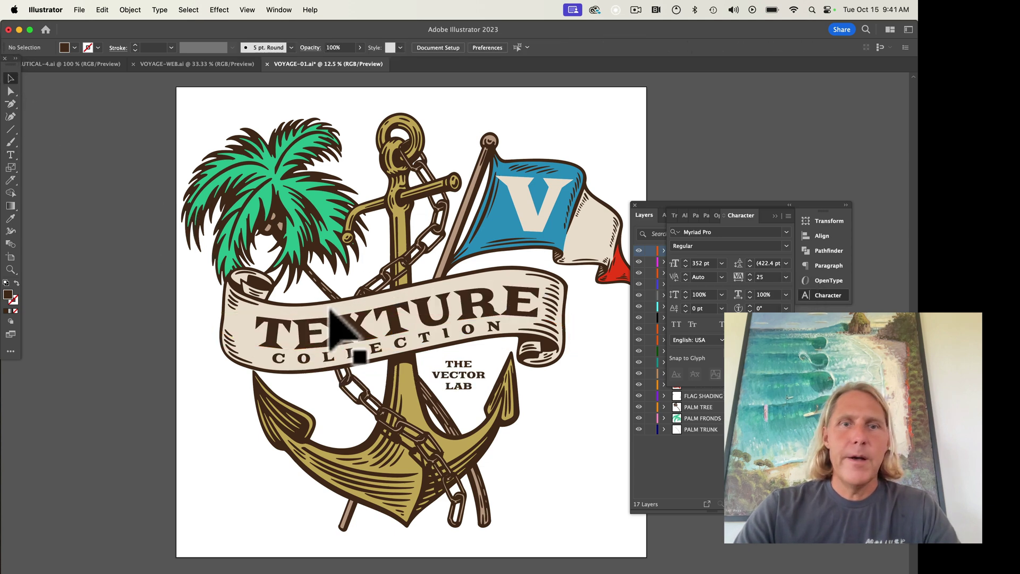
Replace the COLLECTION path text with TUTORIAL.
left_click(392, 355)
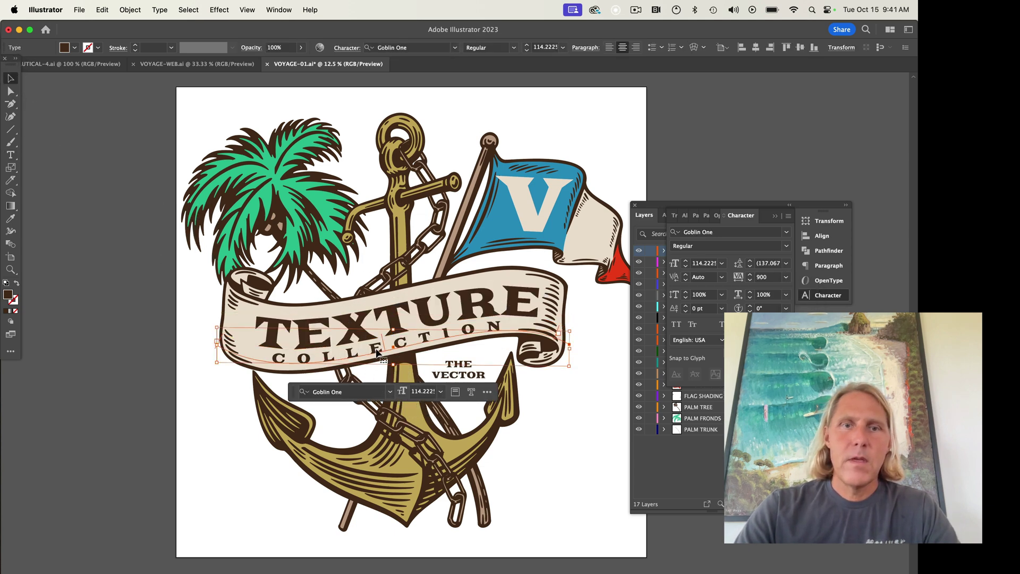
double_click(376, 353)
double_click(381, 357)
type("TUT")
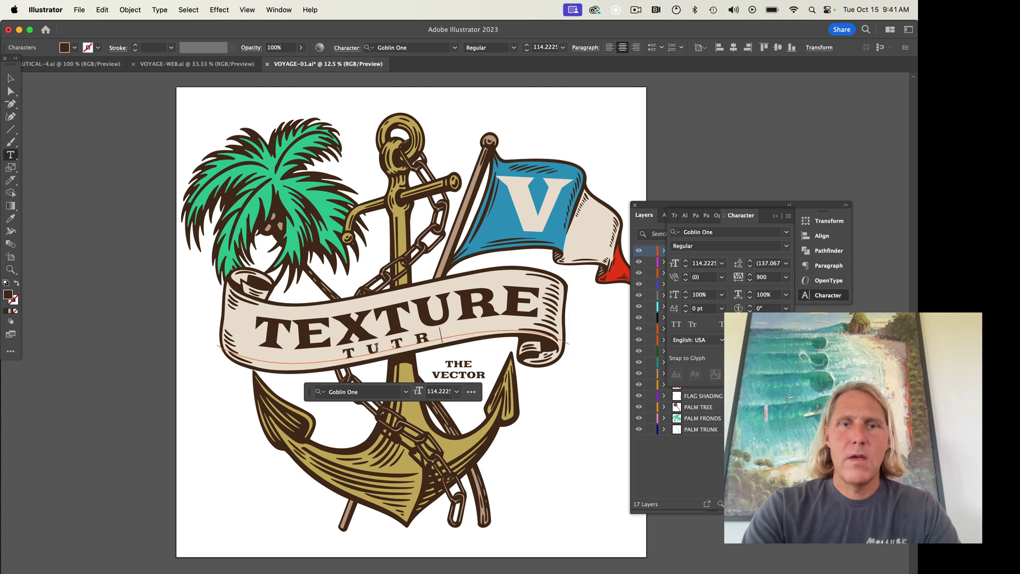
type("OR")
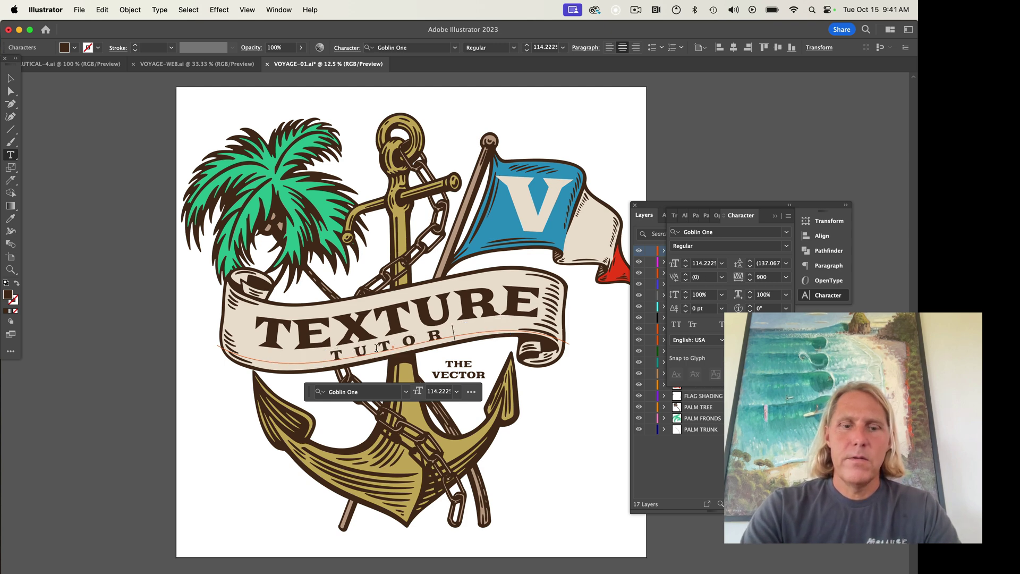
type("IAL")
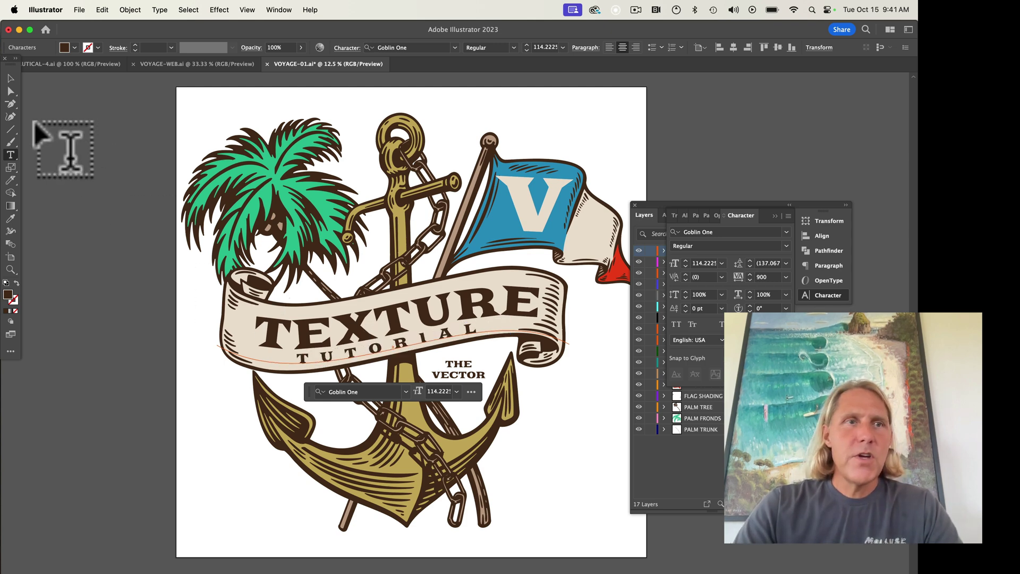
Exit text editing with the Selection tool and spread out all open windows.
left_click(11, 79)
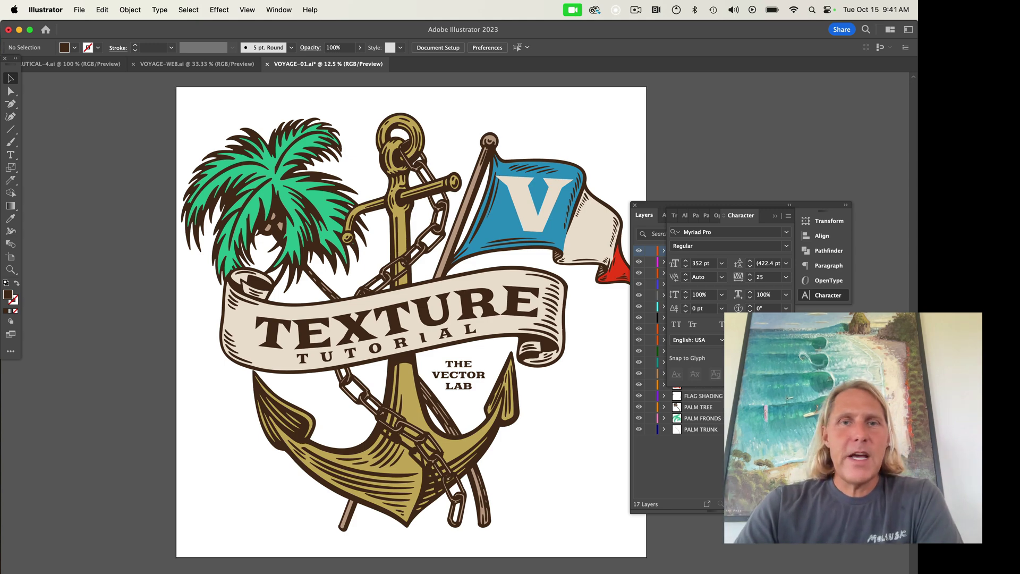
key("ctrl+Up")
Bring Chrome forward and advance the product gallery to the Texture Options 1-12 slide.
left_click(246, 486)
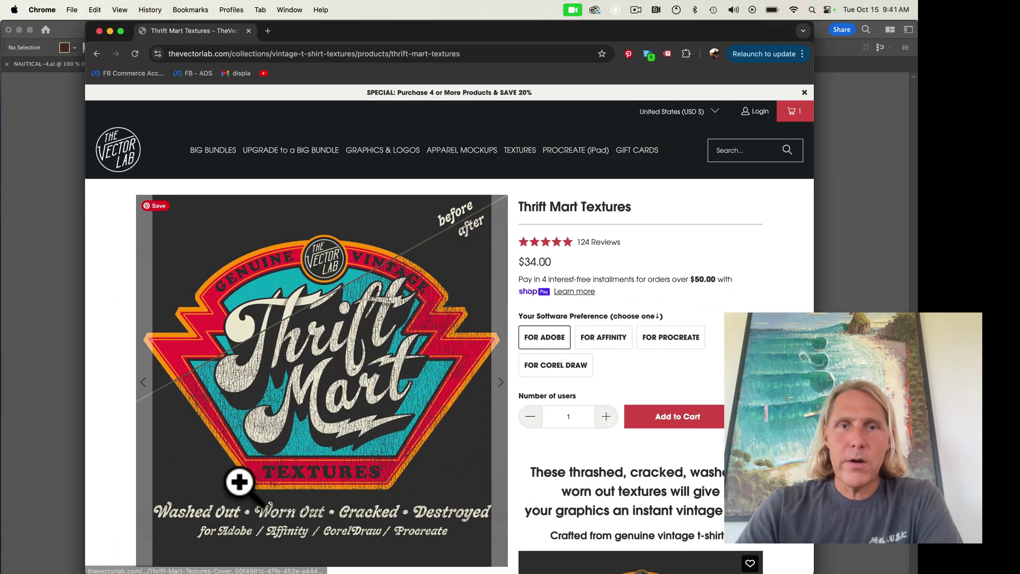
left_click(501, 384)
left_click(501, 383)
left_click(502, 384)
left_click(501, 384)
left_click(501, 383)
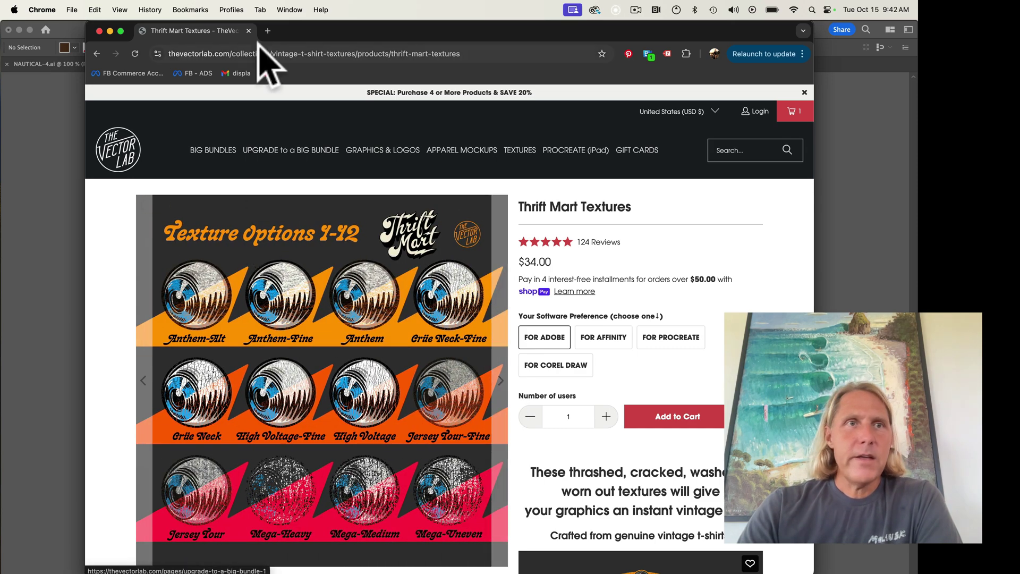
Minimize Chrome and bring the Finder window to the middle of the screen.
left_click(110, 31)
key("ctrl+Up")
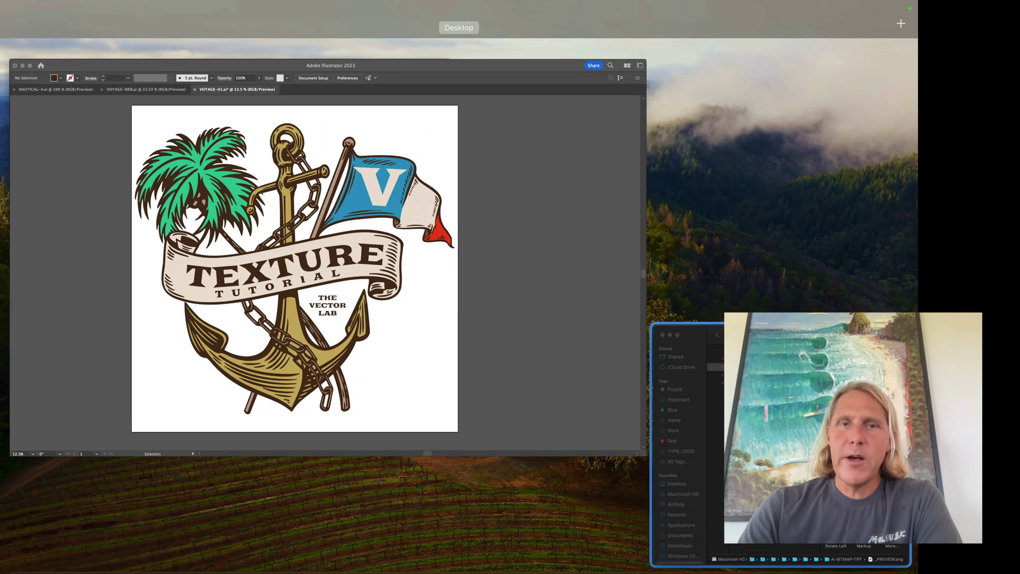
left_click(850, 181)
left_click_drag(846, 176, 572, 165)
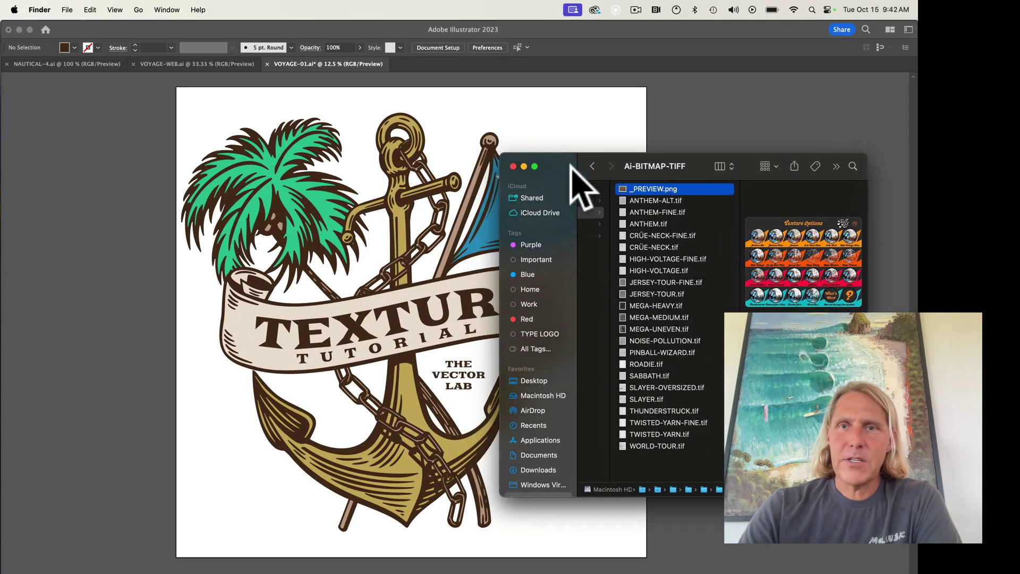
Quick Look _PREVIEW.png, close the preview, and select CRÜE-NECK.tif.
left_click(668, 200)
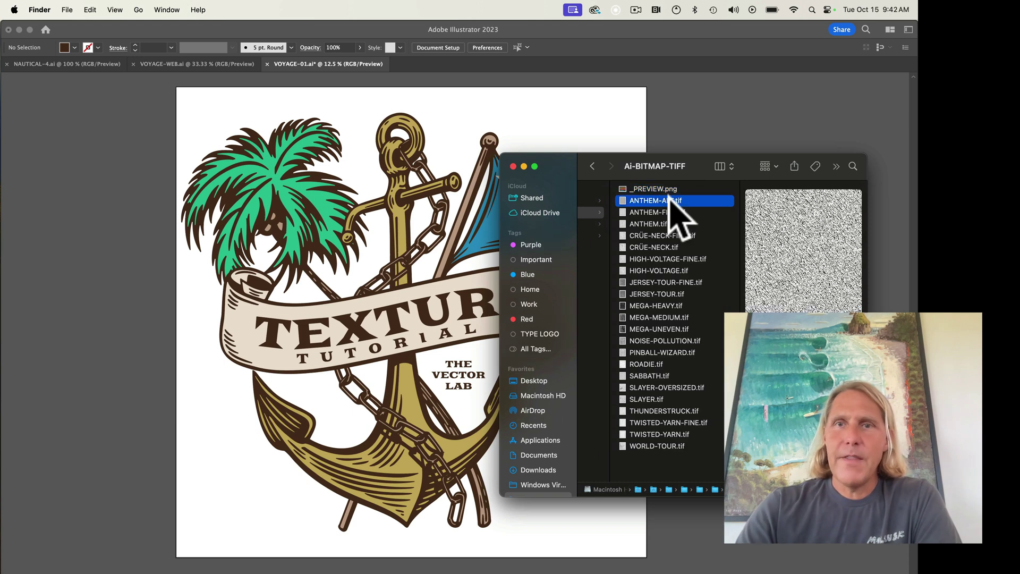
left_click(665, 188)
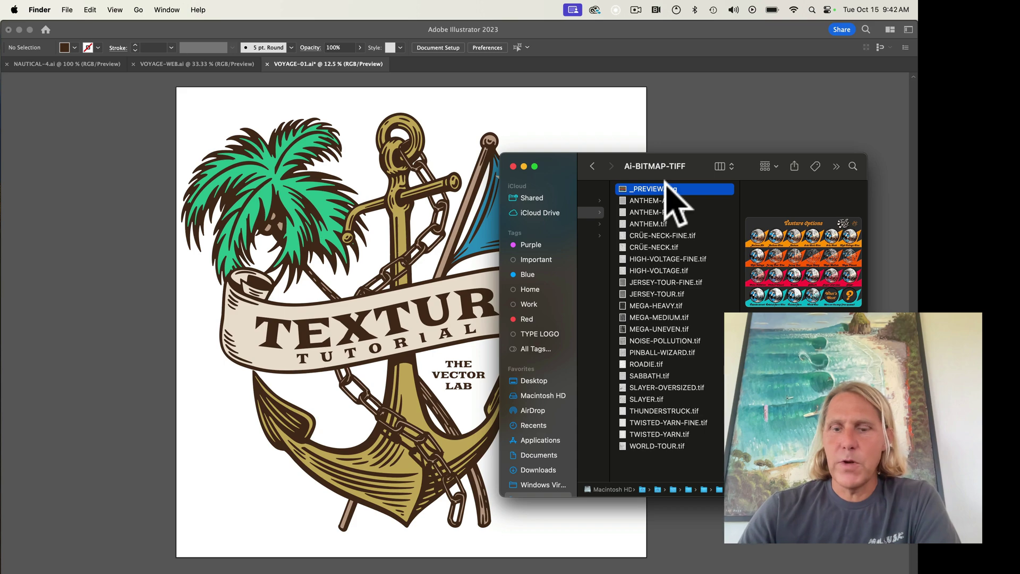
key("space")
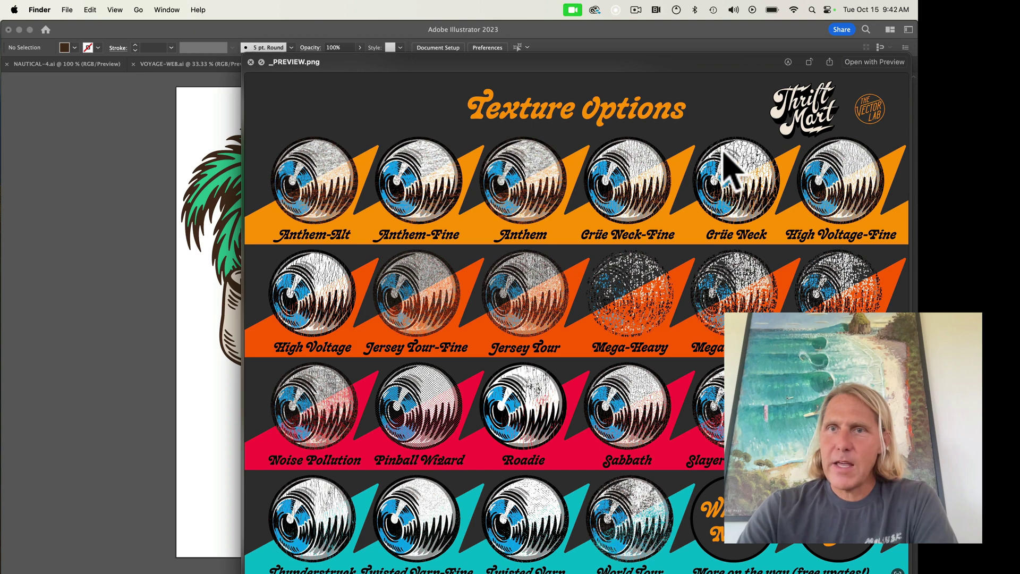
left_click(252, 62)
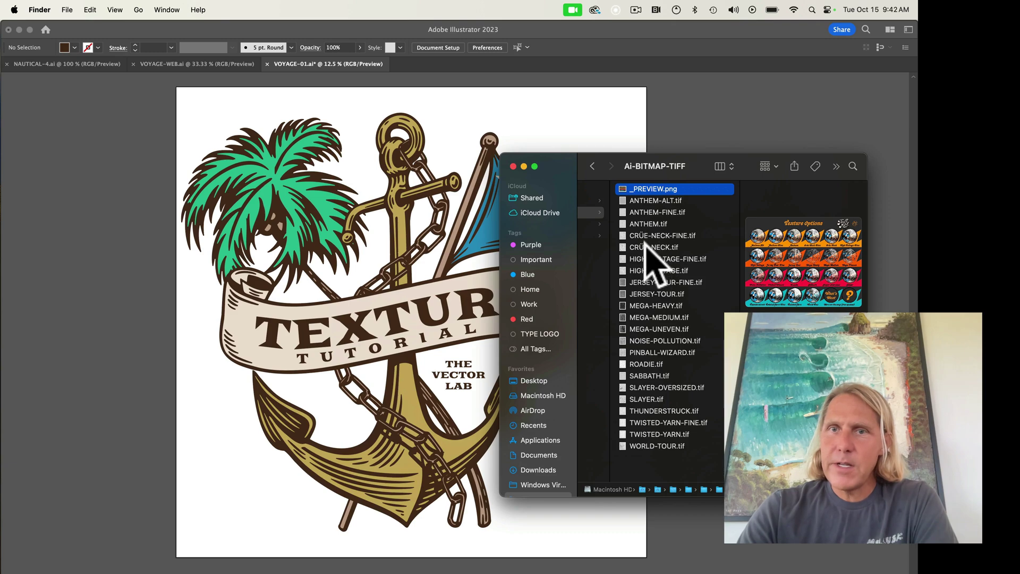
left_click(645, 246)
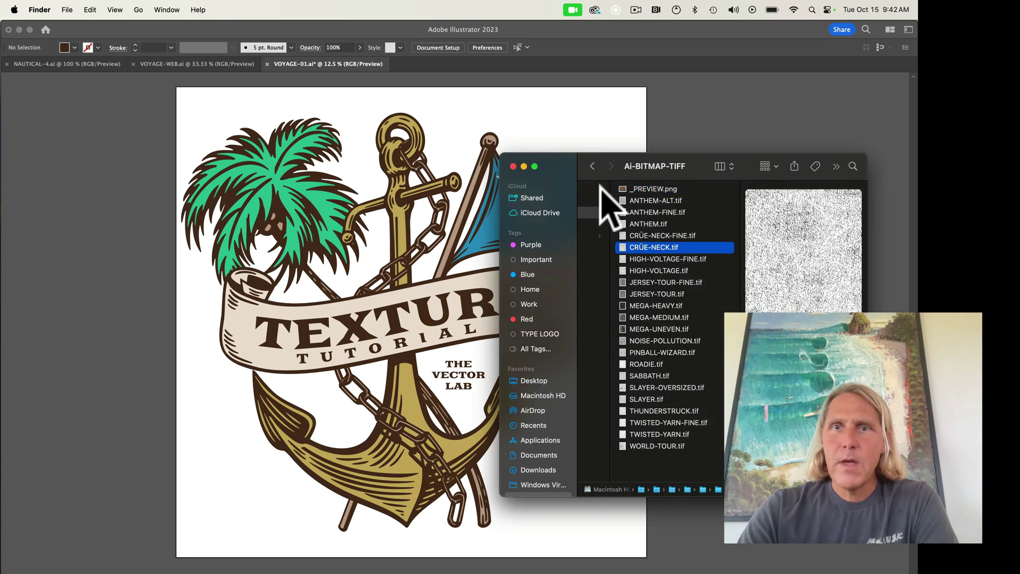
Drag CRÜE-NECK.tif into the artwork and stretch it to cover the anchor design.
mouse_move(556, 154)
left_mouse_down()
mouse_move(770, 144)
mouse_move(511, 139)
mouse_move(544, 149)
left_mouse_up()
left_click_drag(628, 240, 87, 199)
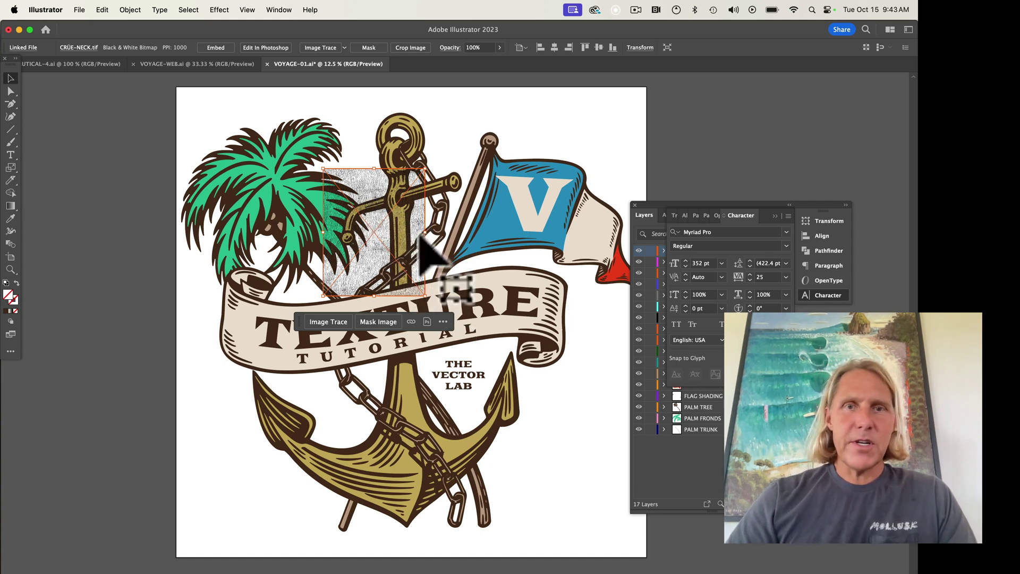
left_click_drag(428, 239, 656, 222)
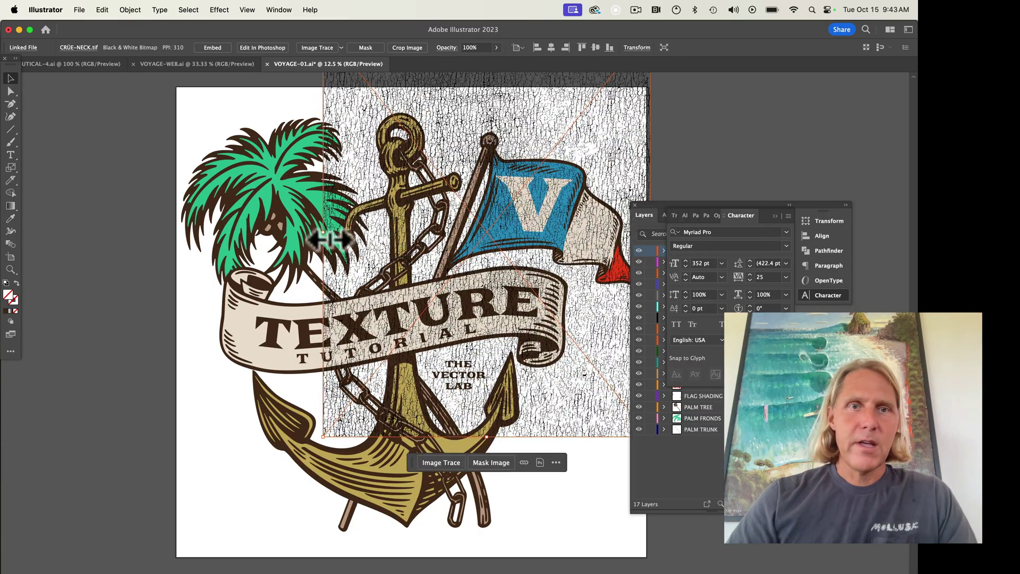
left_click_drag(326, 234, 177, 239)
left_click_drag(301, 190, 302, 232)
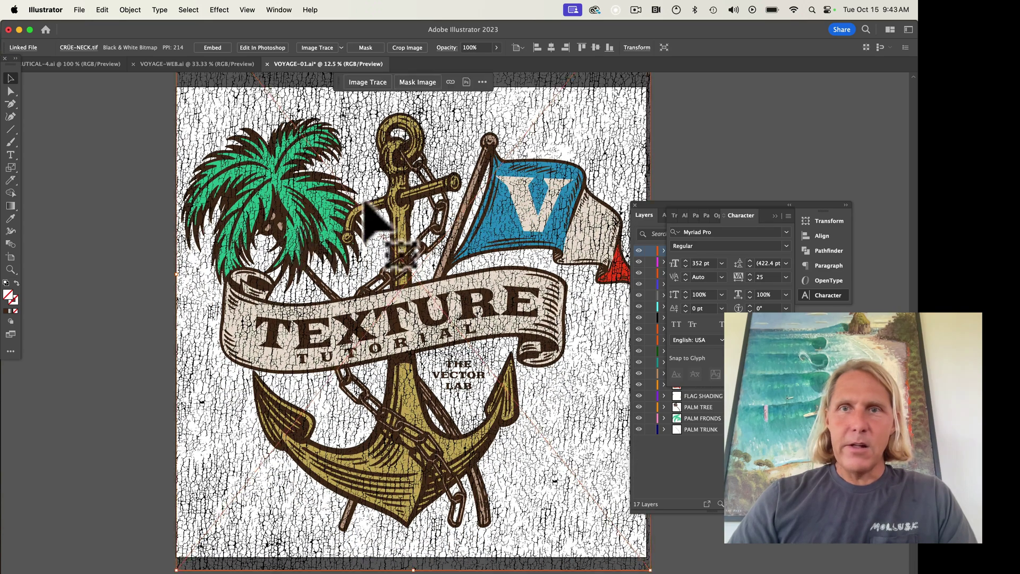
scroll(365, 198, "right", 3)
scroll(529, 136, "up", 3)
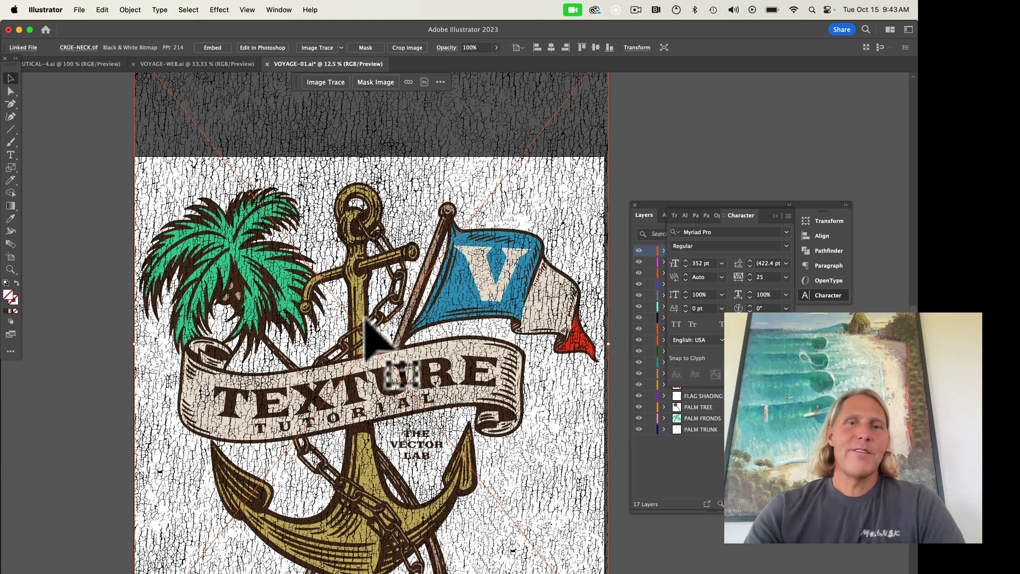
Embed the texture image, then drag it off the artboard to the left.
left_click(212, 48)
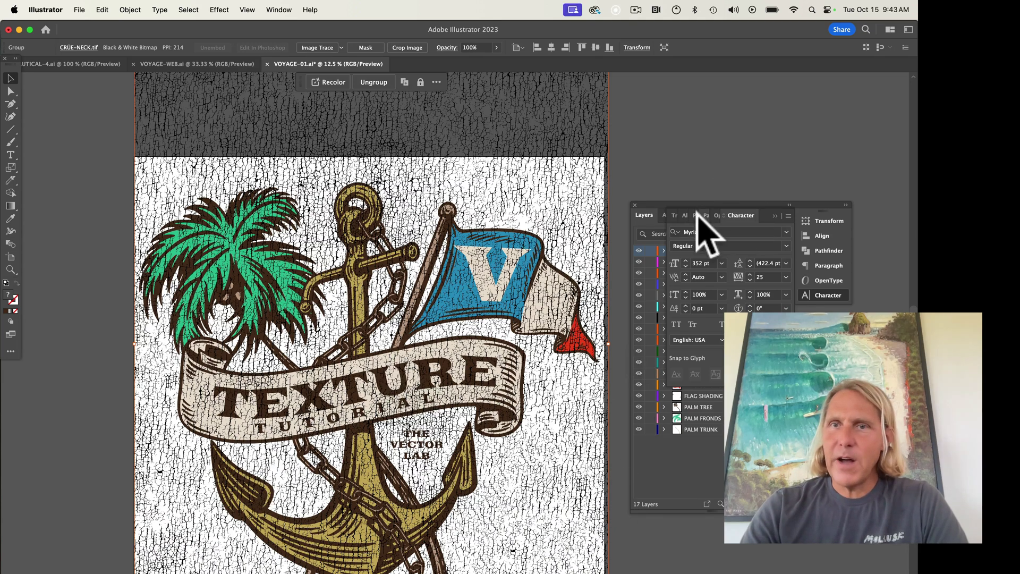
left_click(775, 214)
left_click_drag(683, 239, 111, 140)
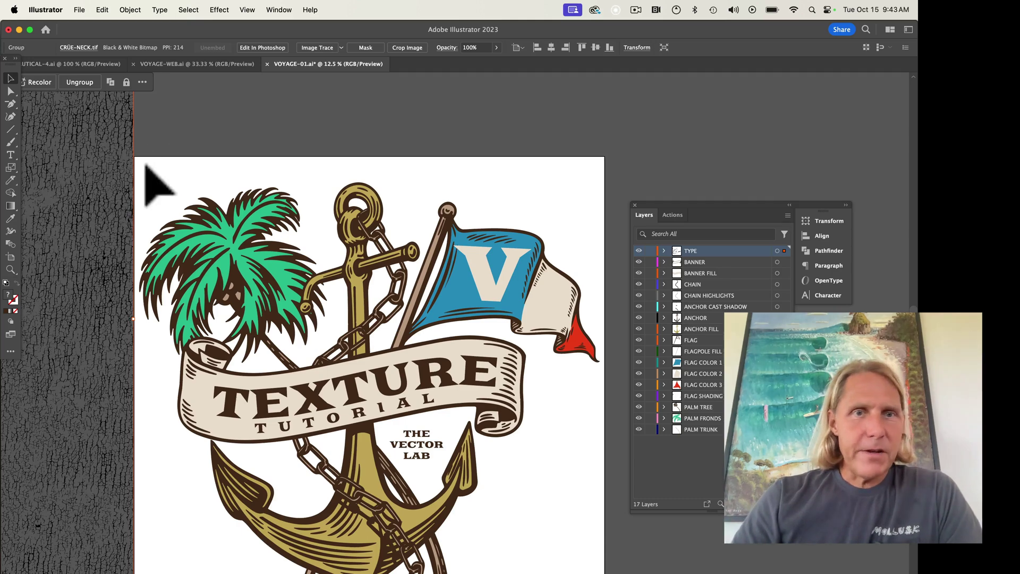
Select all the anchor artwork and group it with Cmd+G.
left_click_drag(181, 143, 583, 571)
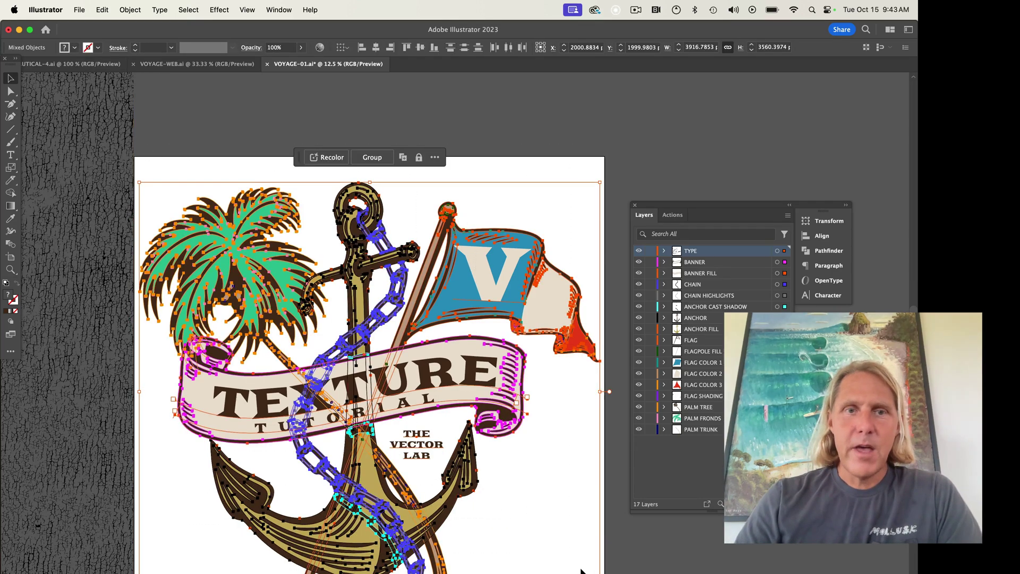
key("super+shift+b")
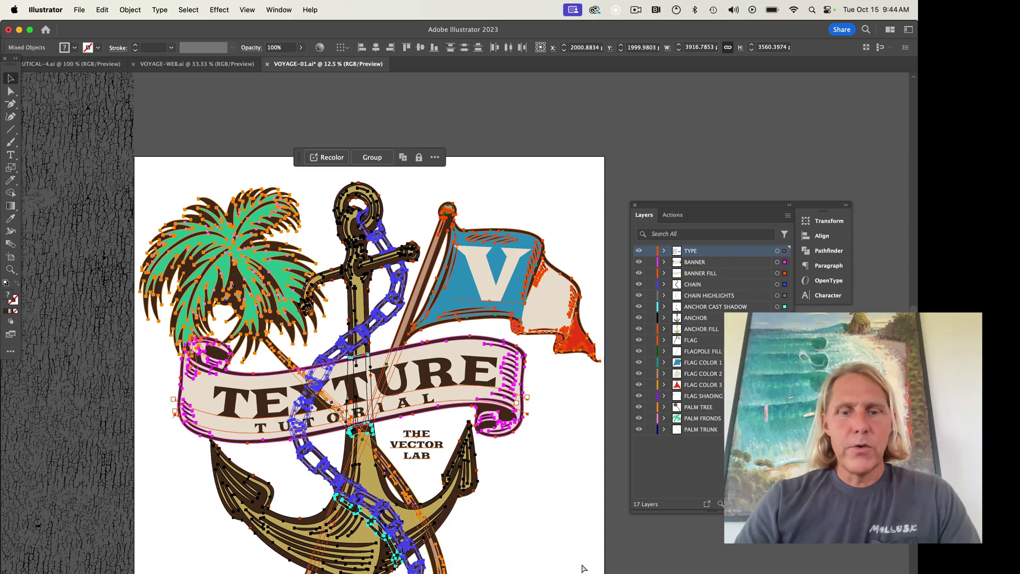
key("super+g")
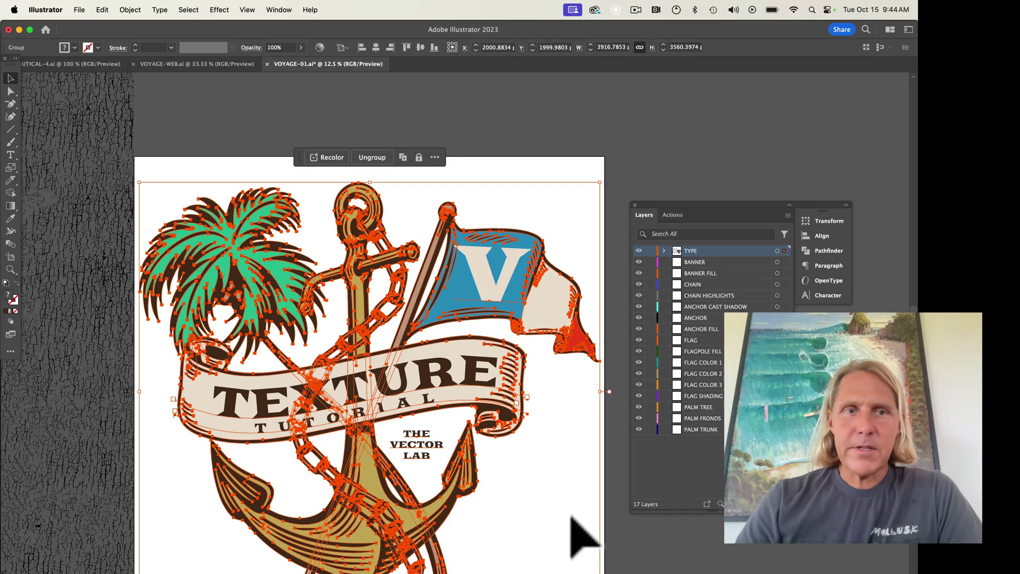
left_click(581, 535)
Drag the crackle texture back over the artboard and select it with the artwork.
left_click_drag(107, 339, 549, 341)
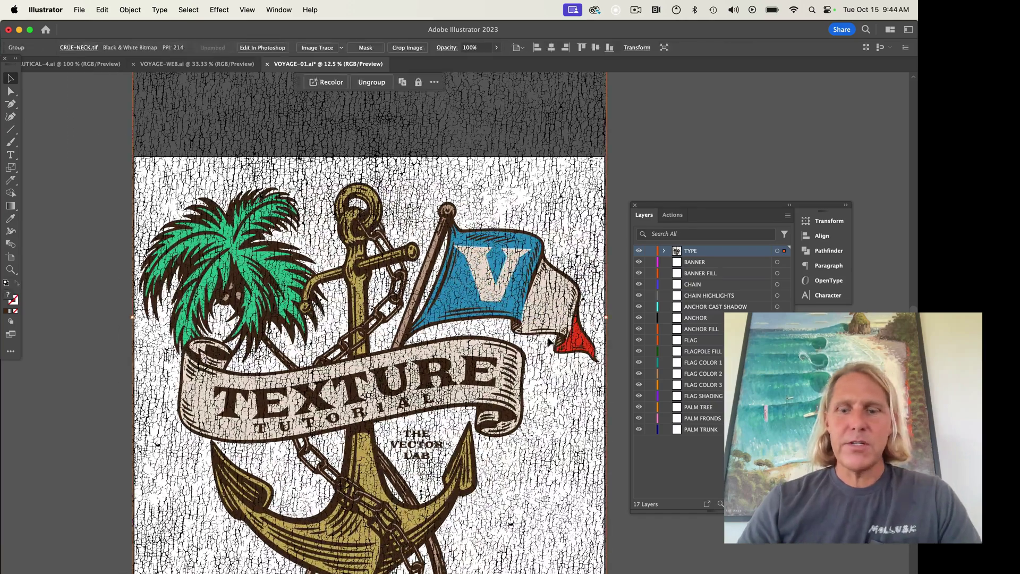
left_click(109, 167)
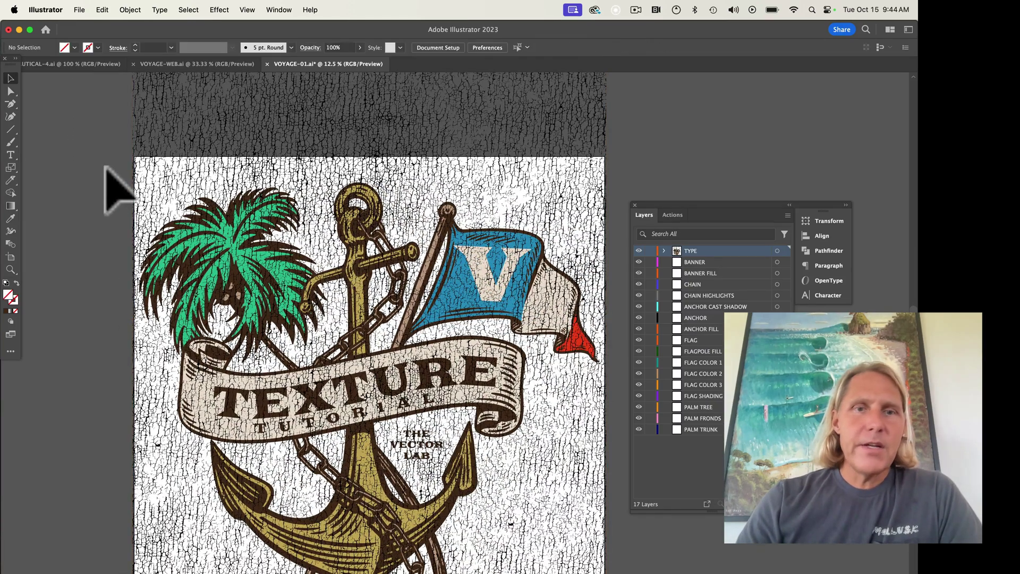
left_click(598, 535)
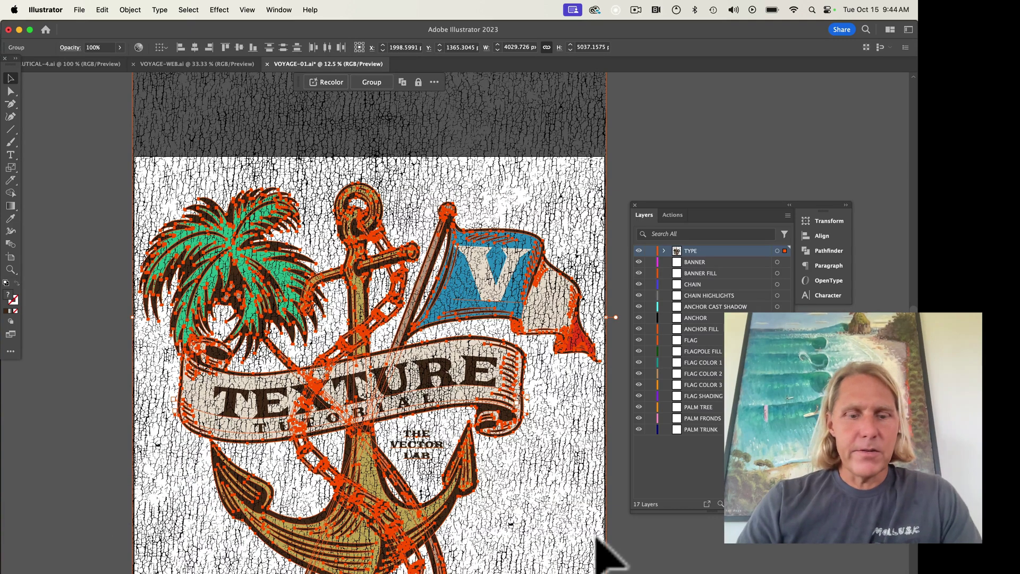
Make the texture an opacity mask in the Transparency panel with Clip unchecked.
left_click(281, 11)
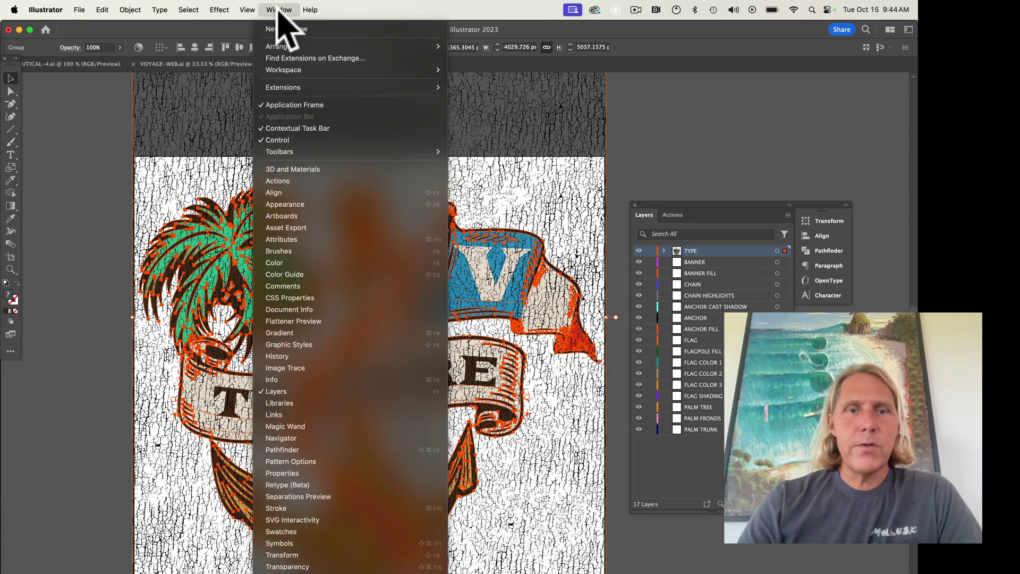
left_click(296, 566)
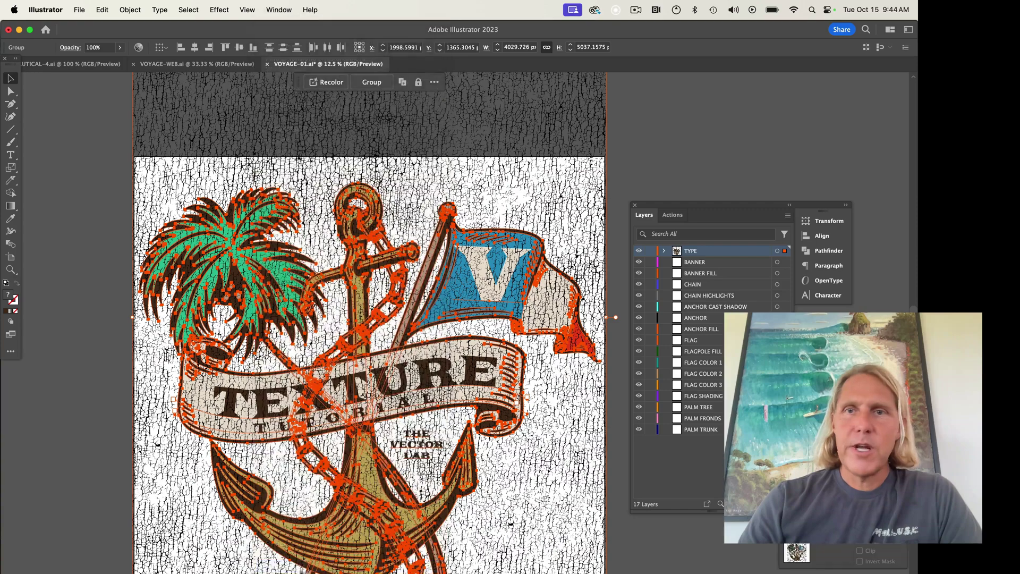
left_click_drag(885, 510, 565, 134)
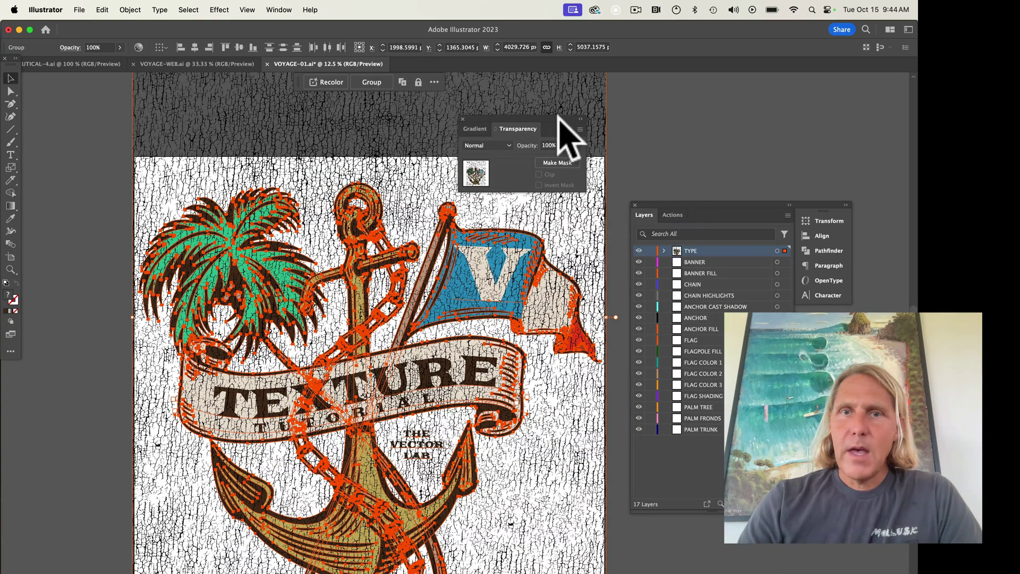
left_click(558, 165)
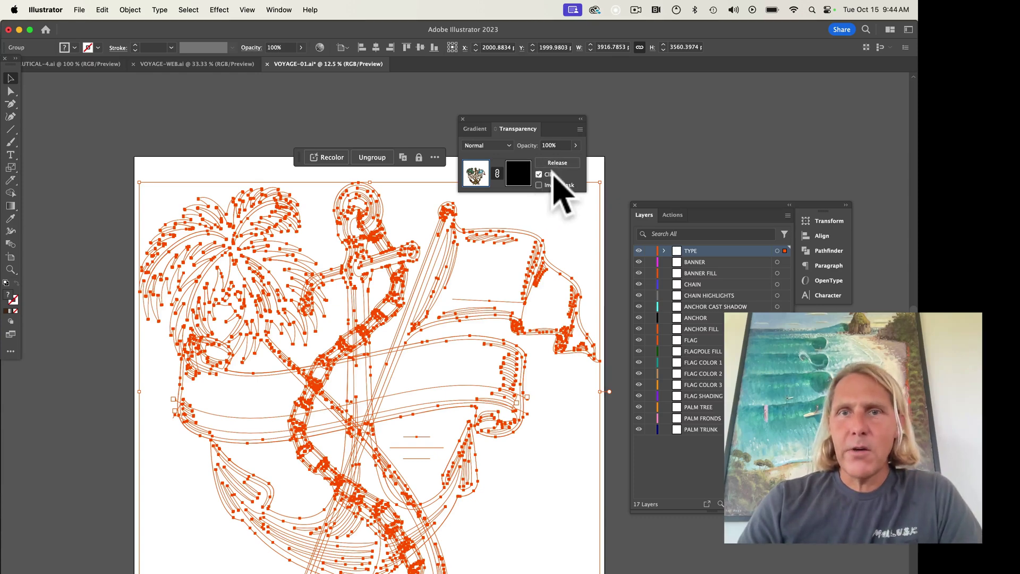
left_click(539, 174)
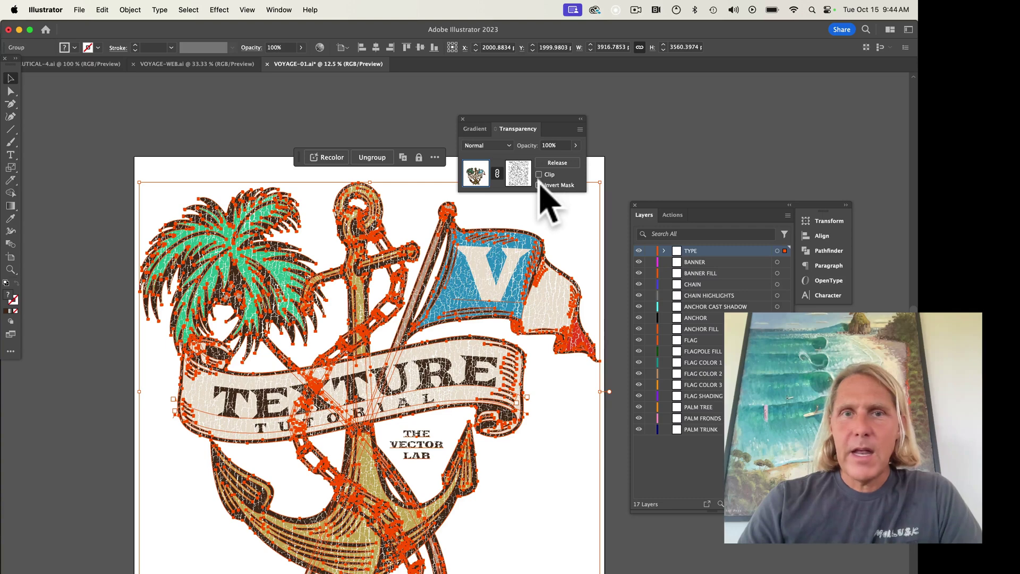
left_click(620, 137)
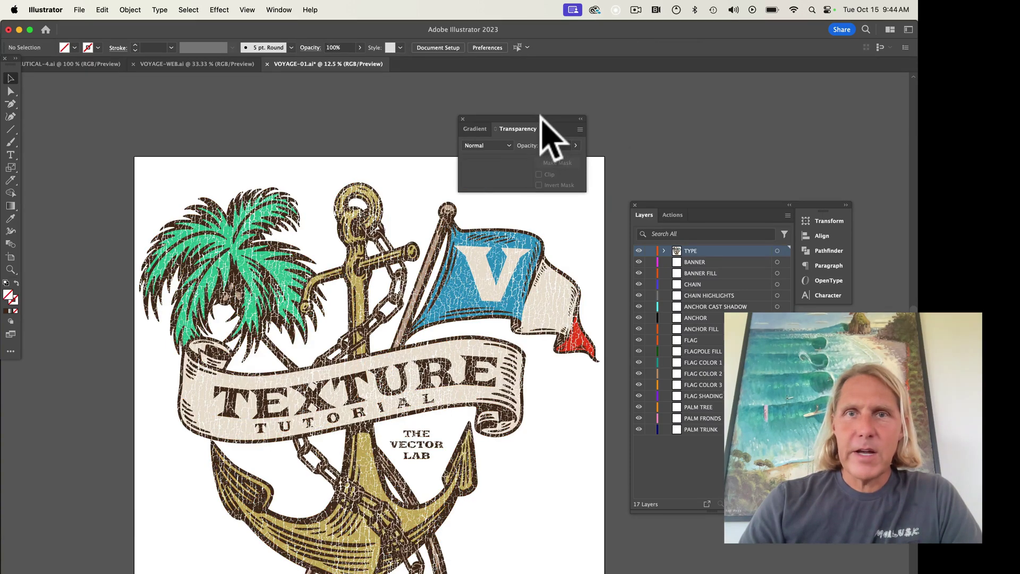
left_click_drag(541, 116, 734, 99)
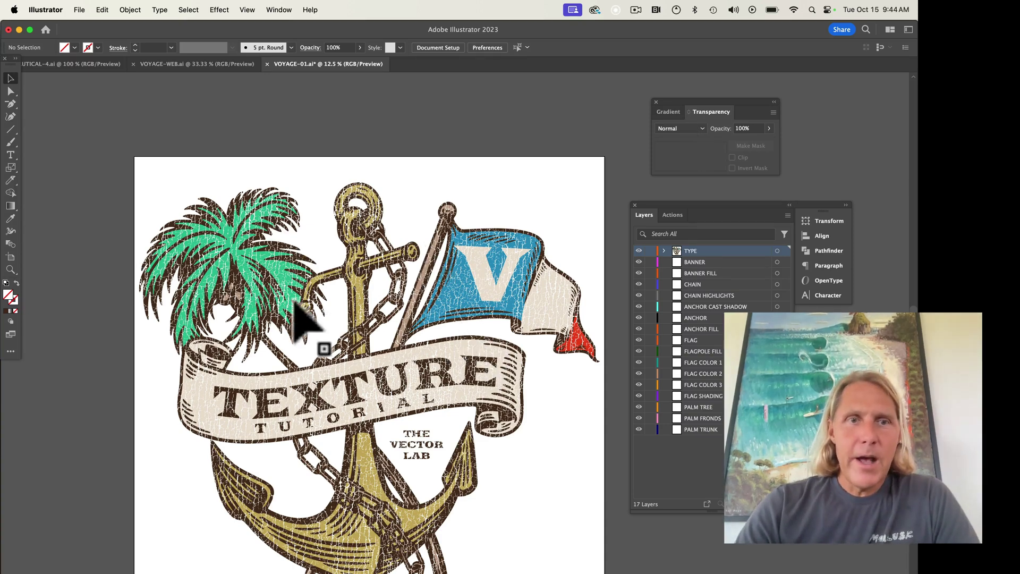
scroll(289, 302, "left", 10)
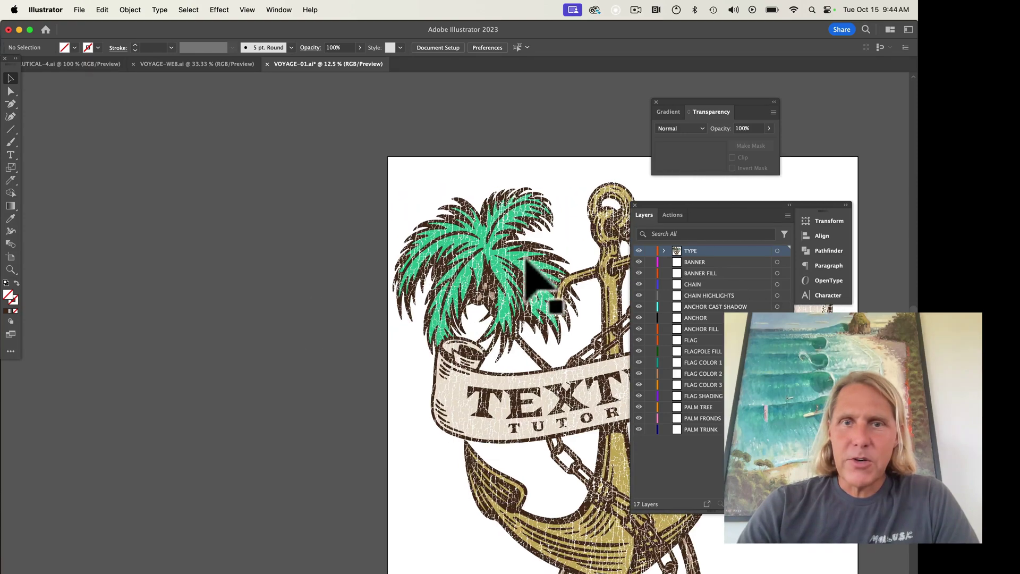
left_click_drag(534, 276, 122, 242)
left_click(121, 242)
scroll(364, 239, "left", 6)
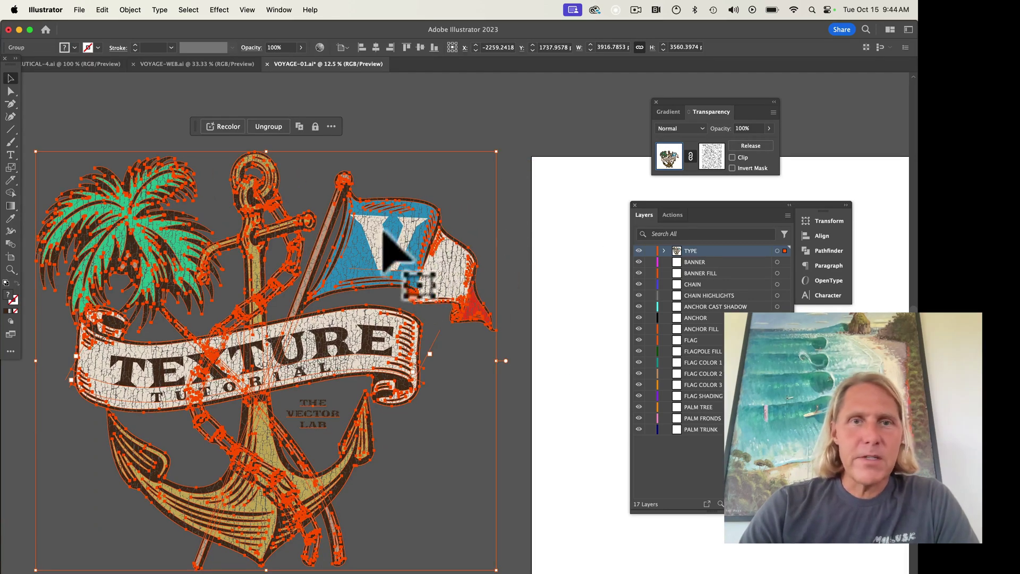
left_click(518, 210)
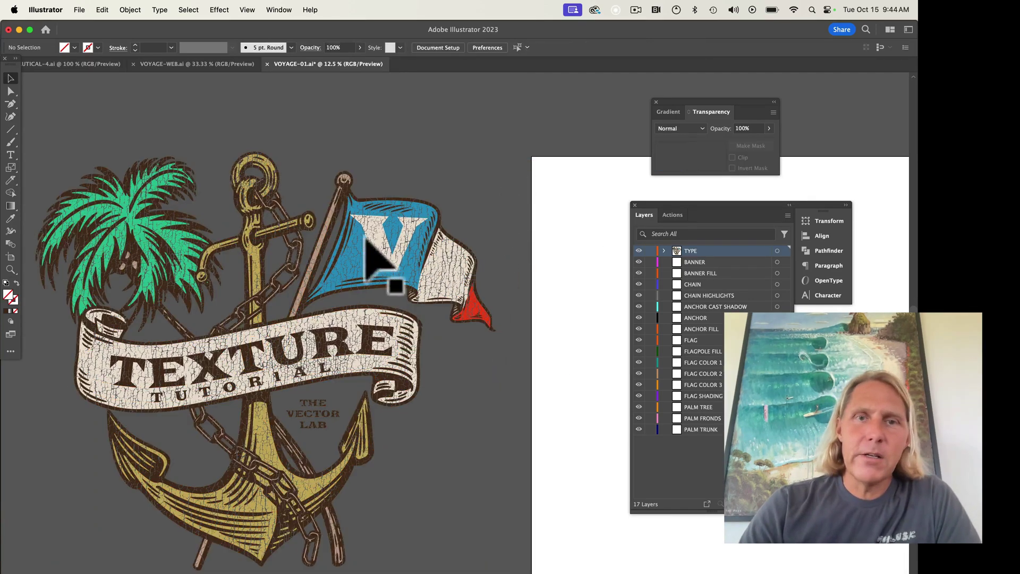
left_click_drag(110, 234, 570, 225)
left_click(584, 234)
scroll(531, 234, "right", 5)
scroll(536, 228, "right", 7)
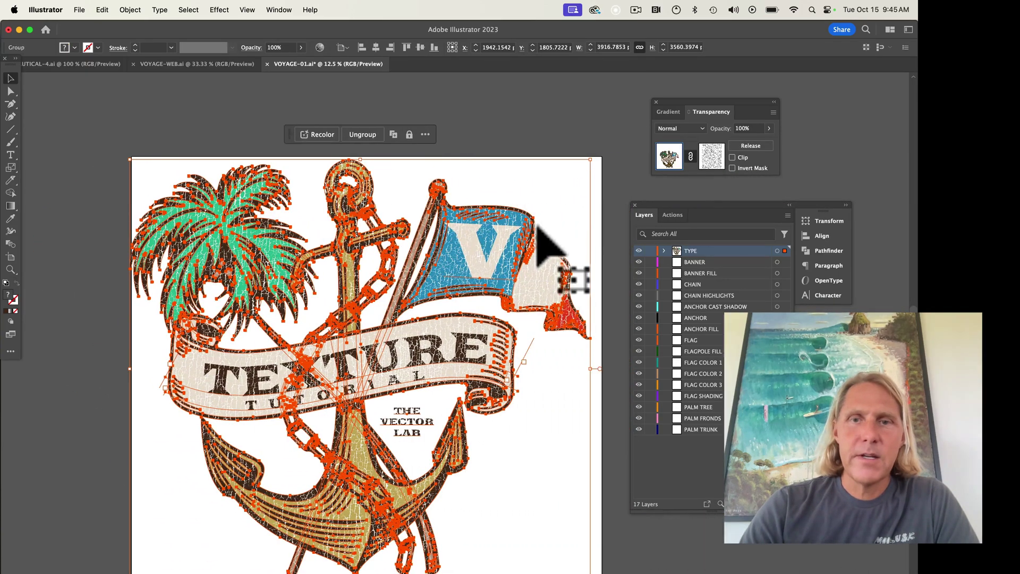
scroll(536, 228, "down", 2)
key("super+shift+a")
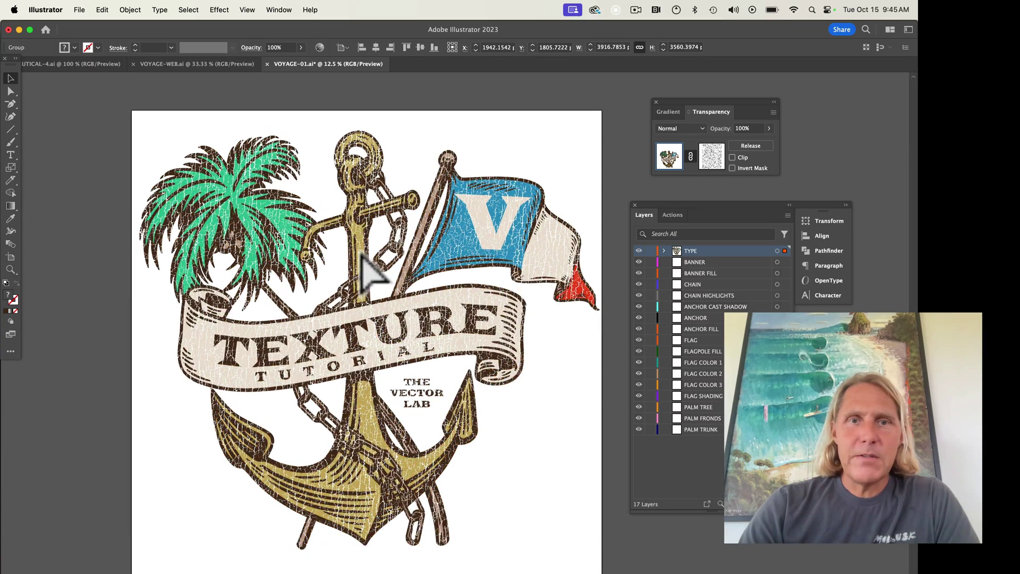
left_click(356, 260)
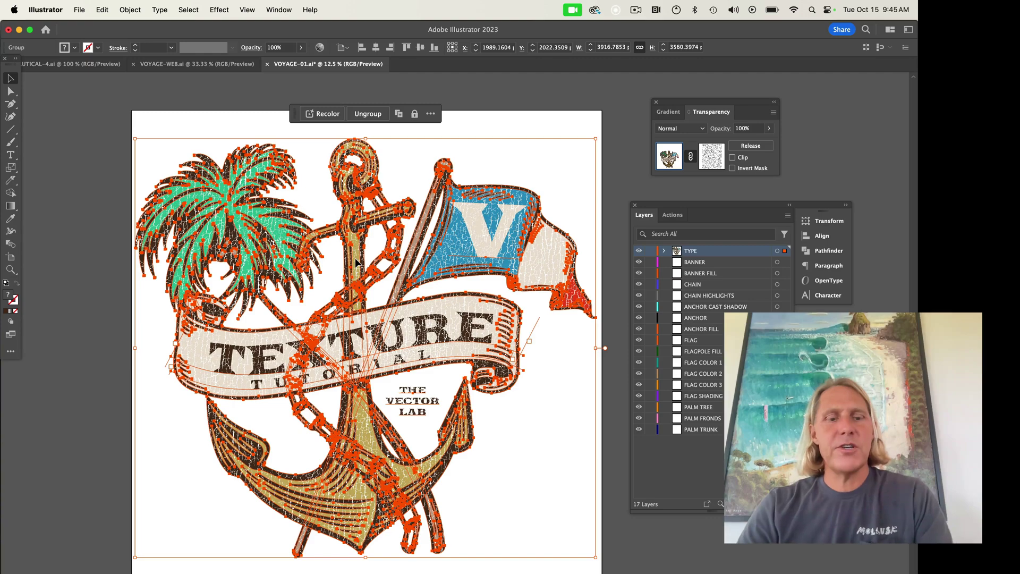
Undo four times to remove the opacity mask, the grouping and the texture move.
key("super+shift+b")
key("super+z")
key("super+z")
key("super+z")
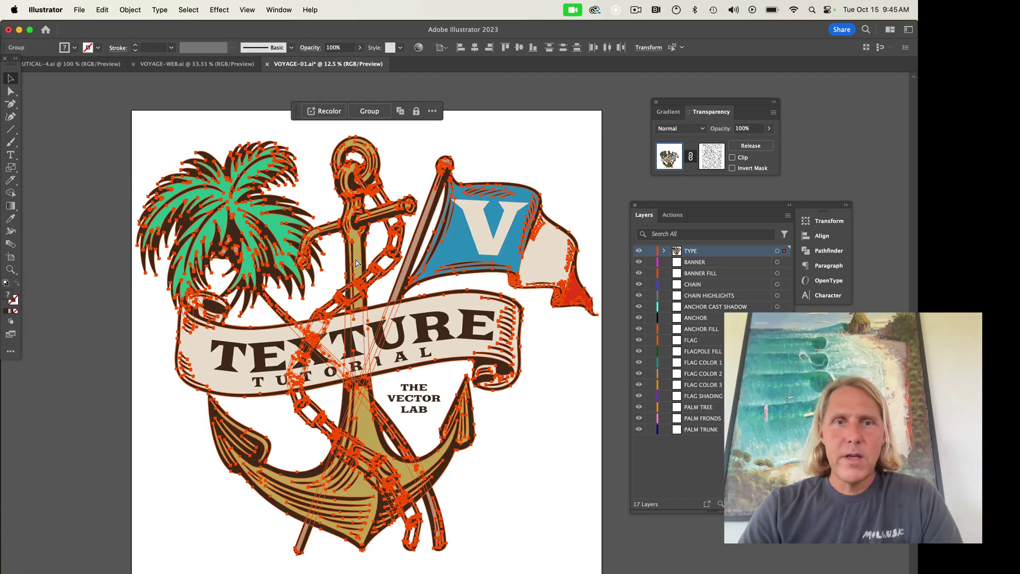
key("super+z")
key("super+z")
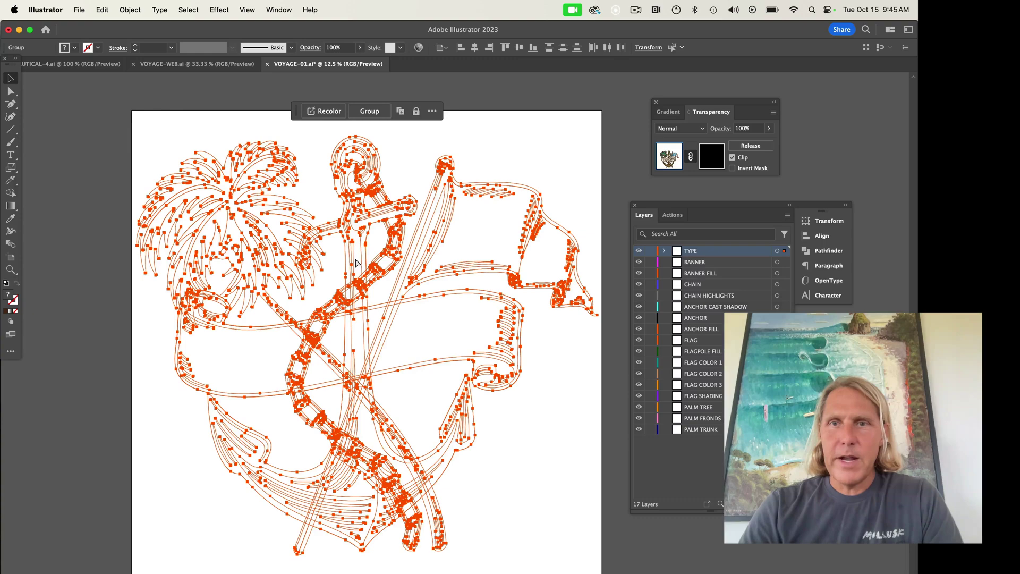
key("super+z")
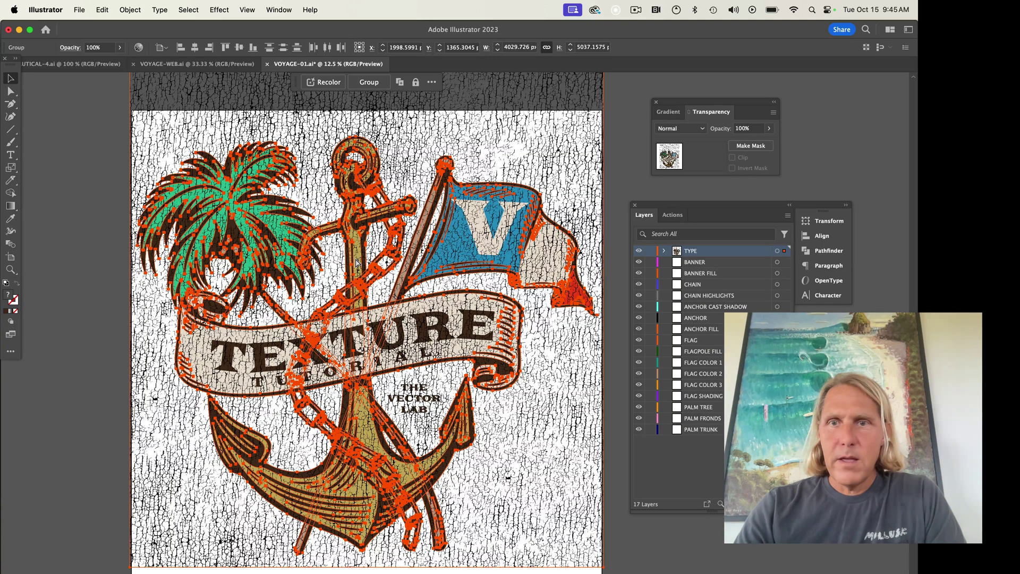
key("super+z")
key("super+z")
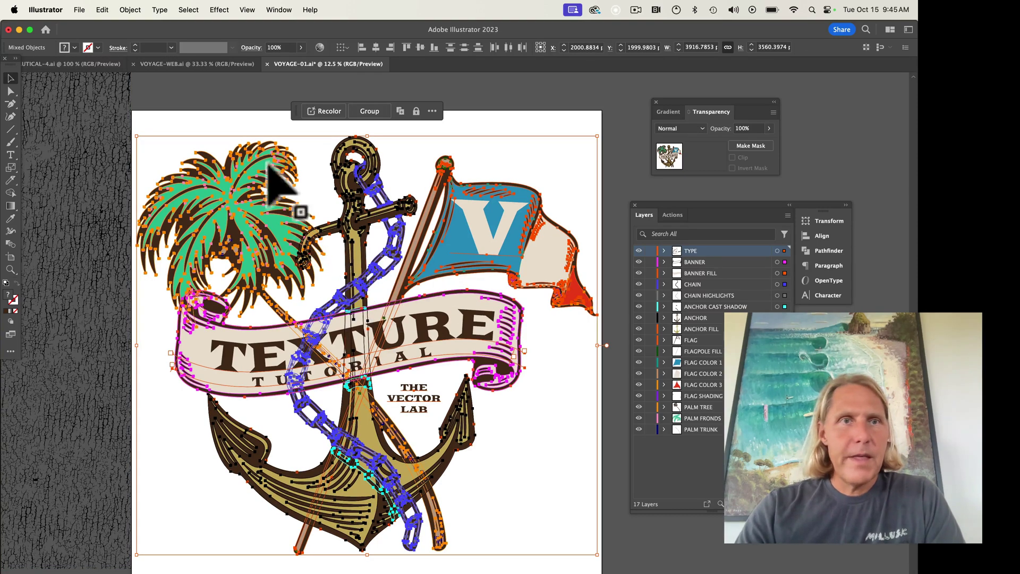
Select the TEXTURE and TUTORIAL text, undoing once to restore TUTORIAL's curved path.
left_click(185, 88)
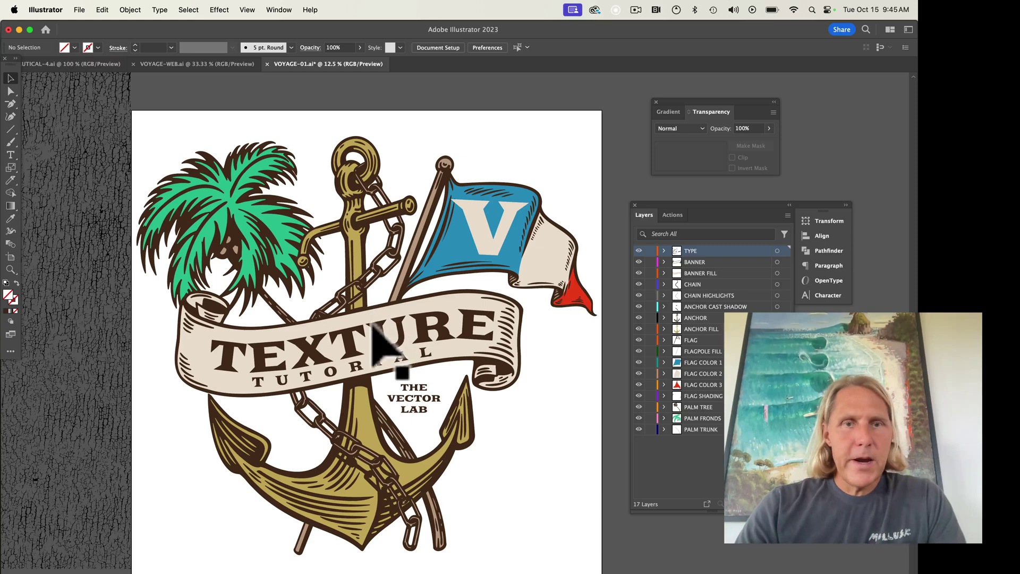
left_click(380, 338)
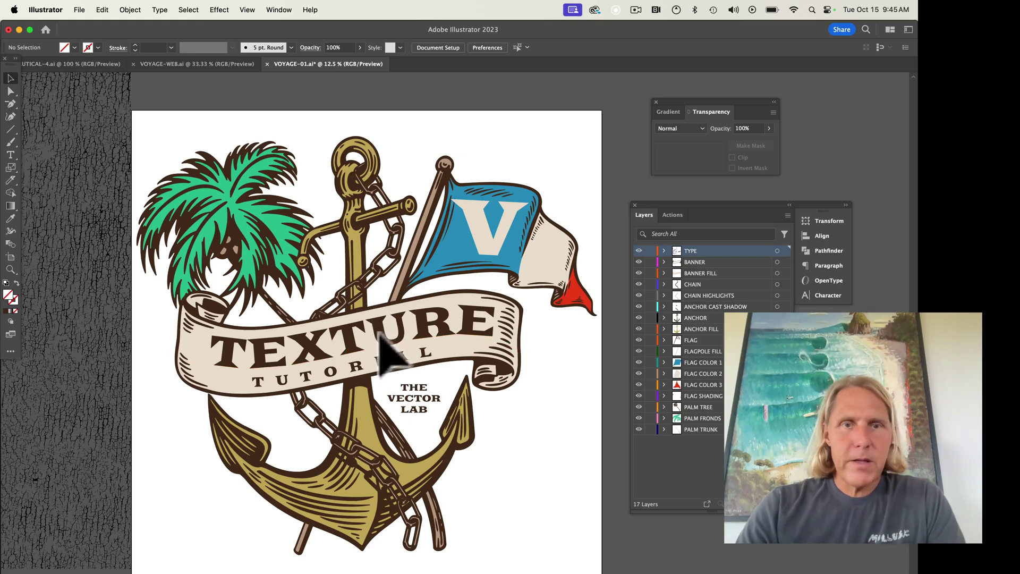
left_click(383, 366)
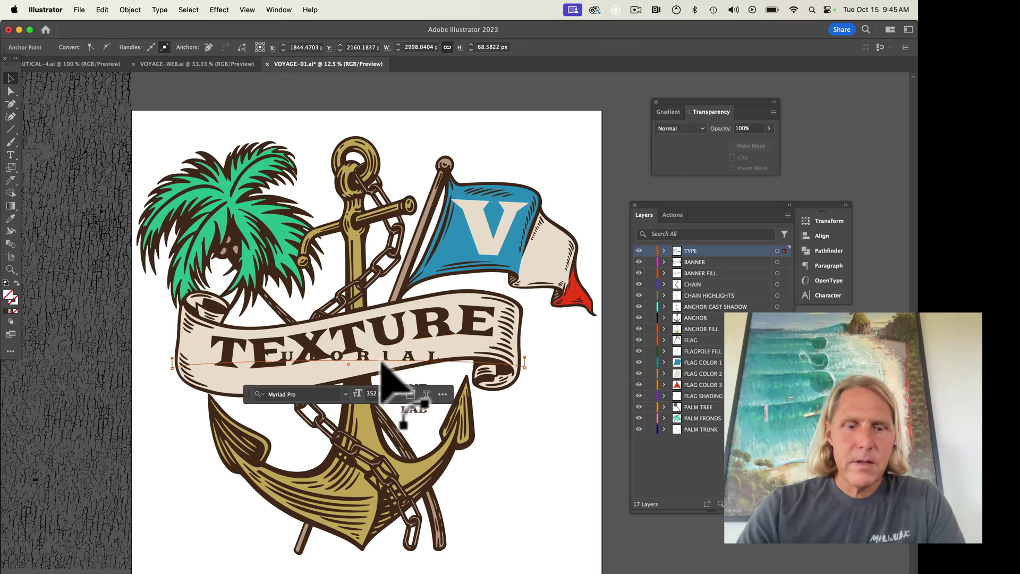
key("super+z")
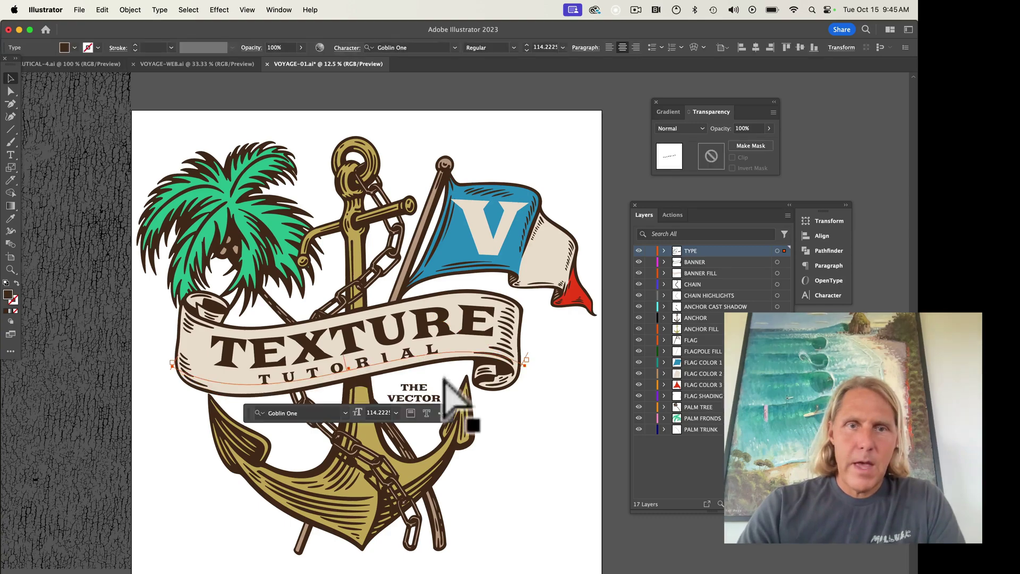
left_click(572, 395)
Select all artwork and convert its lettering to outlines with Type > Create Outlines.
key("super+a")
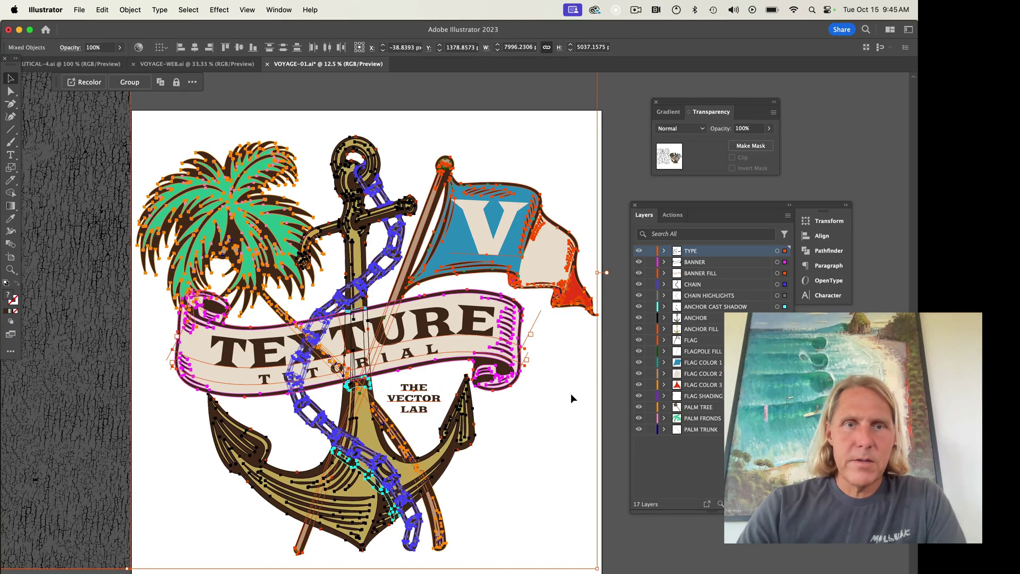
left_click(129, 9)
mouse_move(169, 12)
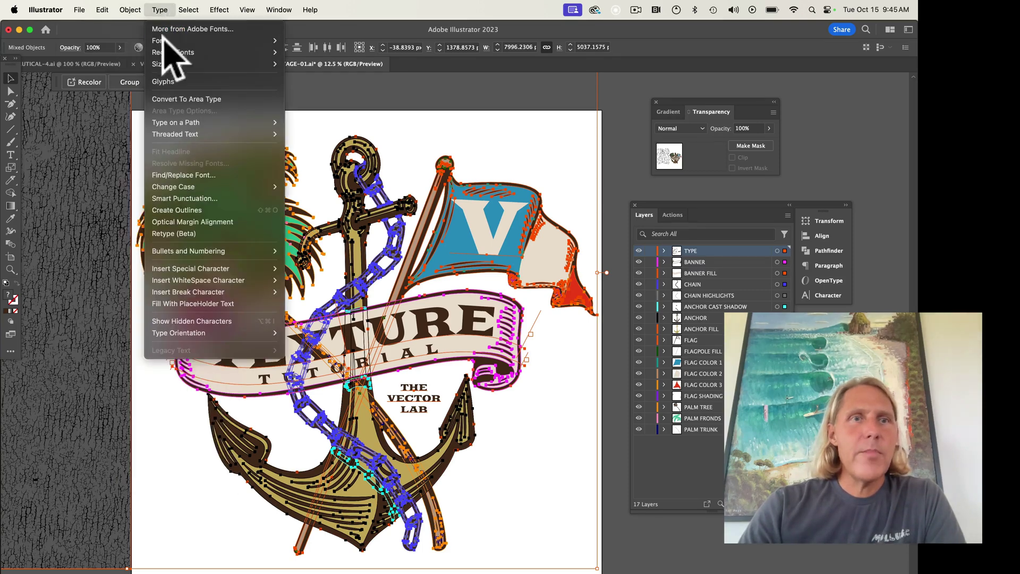
left_click(188, 210)
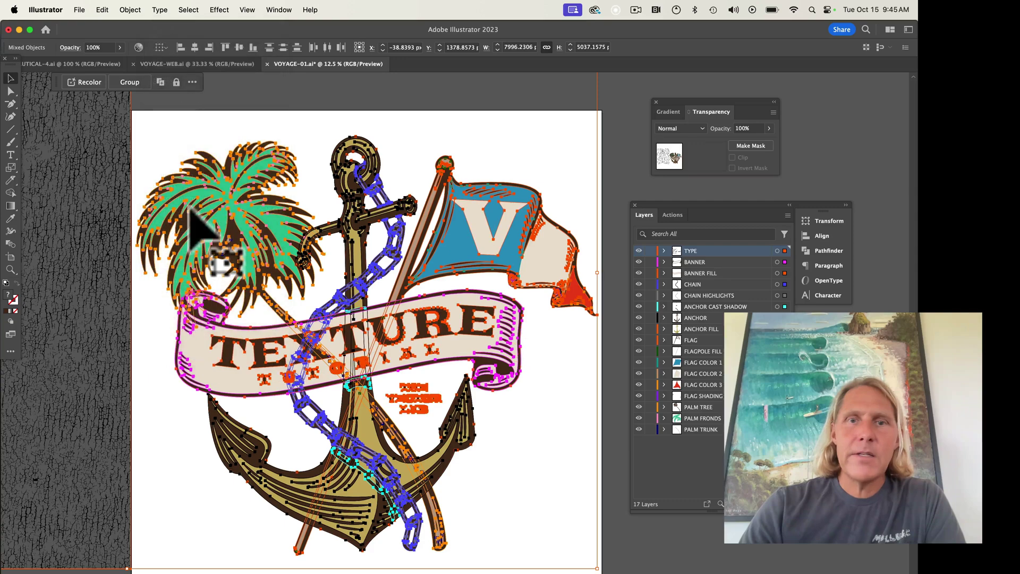
left_click(324, 94)
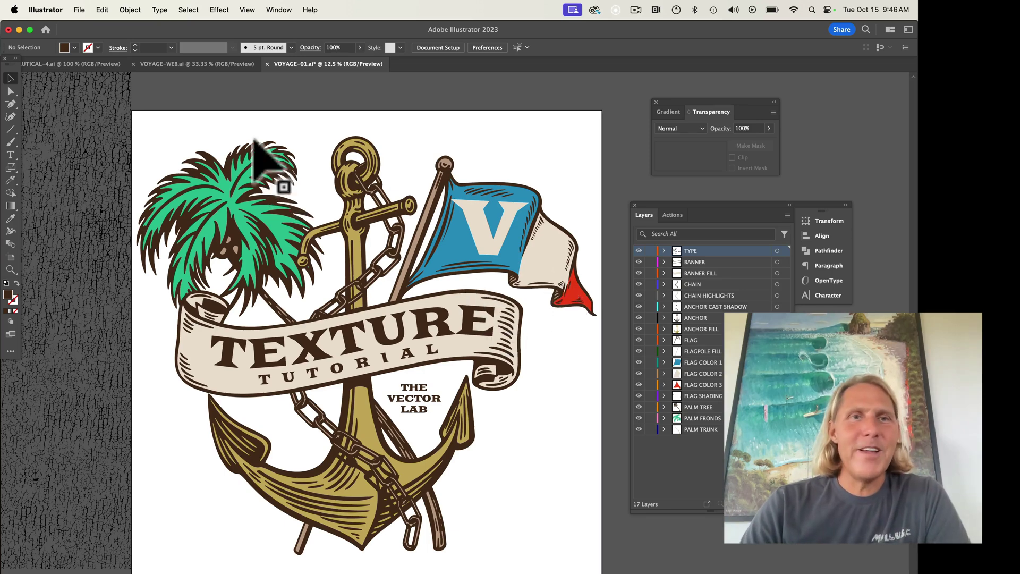
Select all the badge artwork and apply Pathfinder Merge to combine it into one group.
left_click_drag(181, 127, 608, 537)
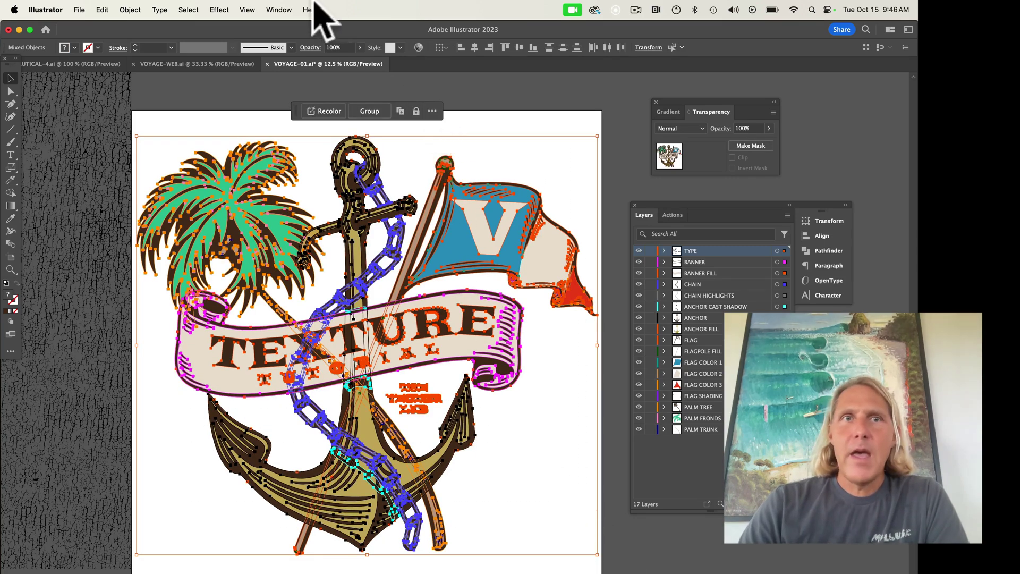
left_click(281, 9)
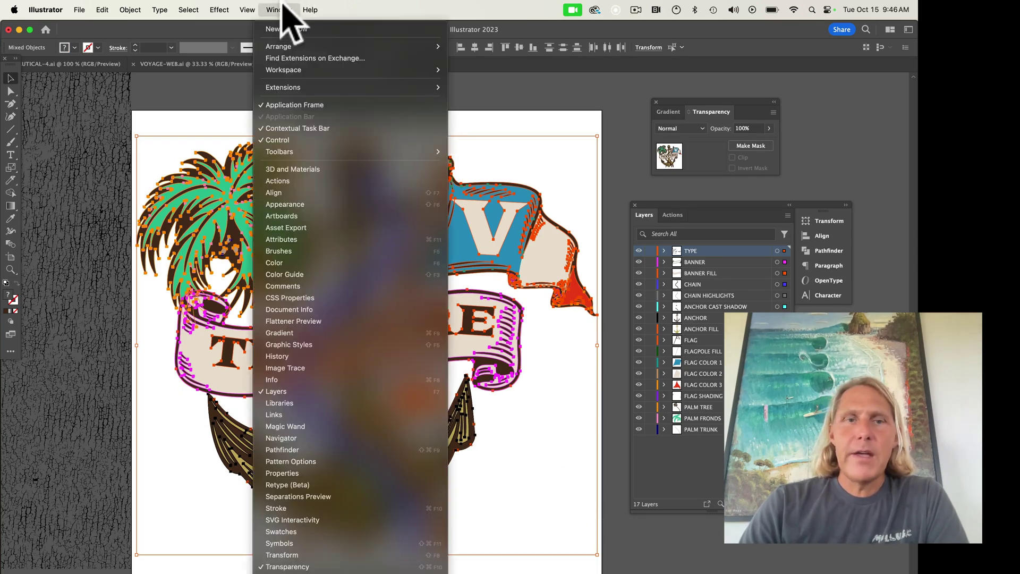
left_click(330, 450)
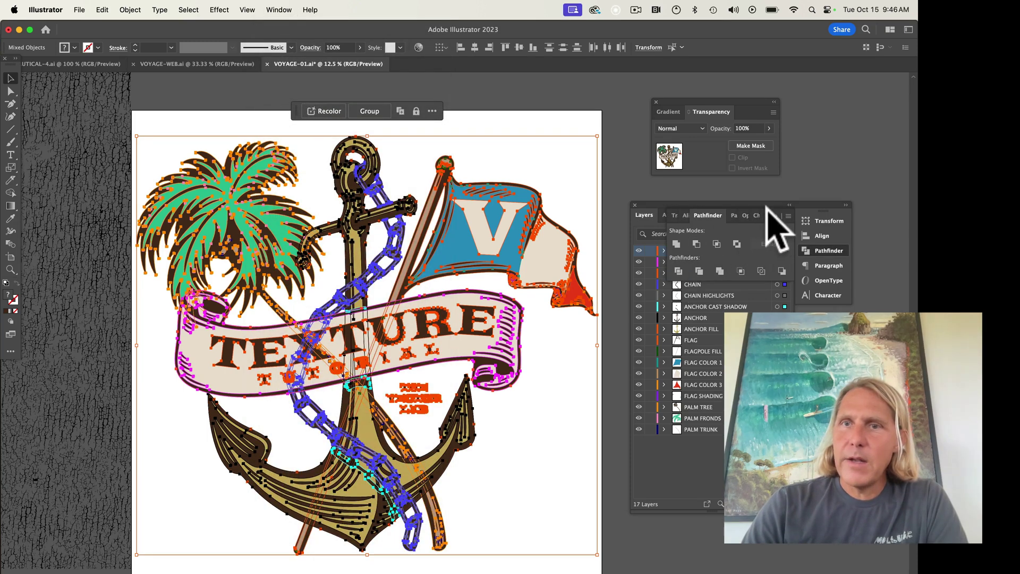
left_click_drag(769, 214, 569, 105)
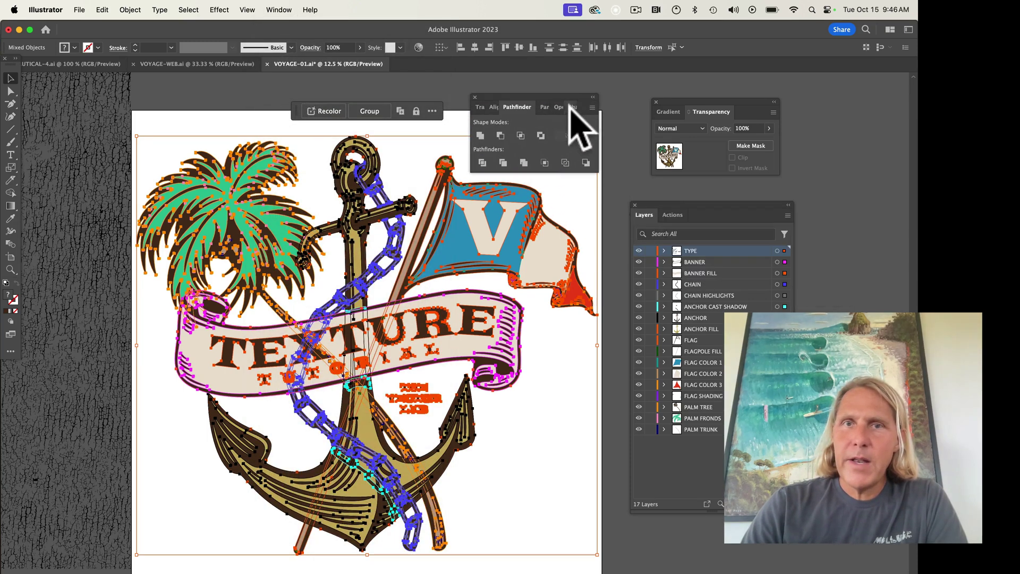
left_click(525, 163)
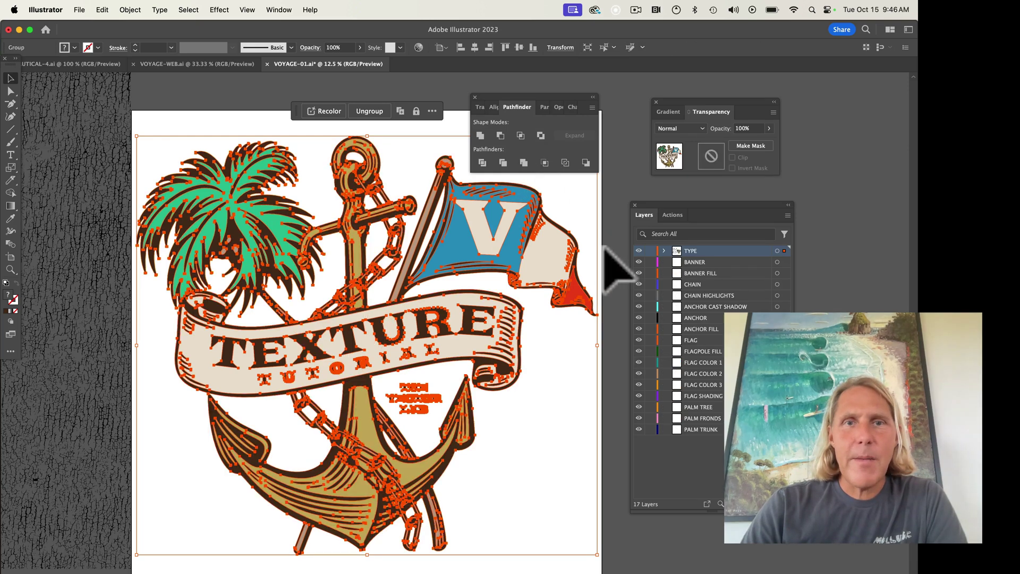
Delete the BANNER through PALM TRUNK layers, leaving the merged group alone on TYPE.
left_click(410, 128)
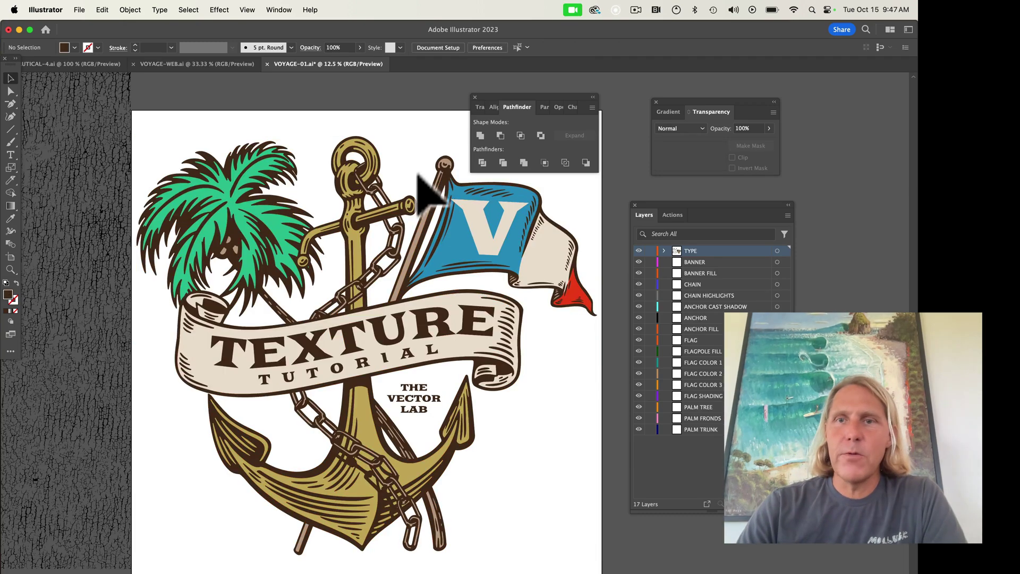
left_click(755, 263)
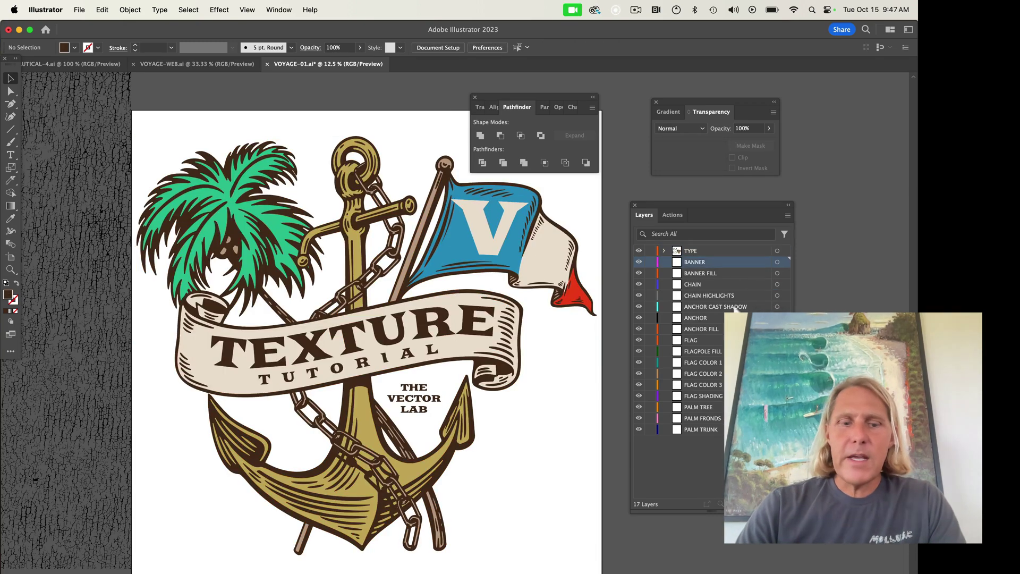
left_click(713, 430, "shift")
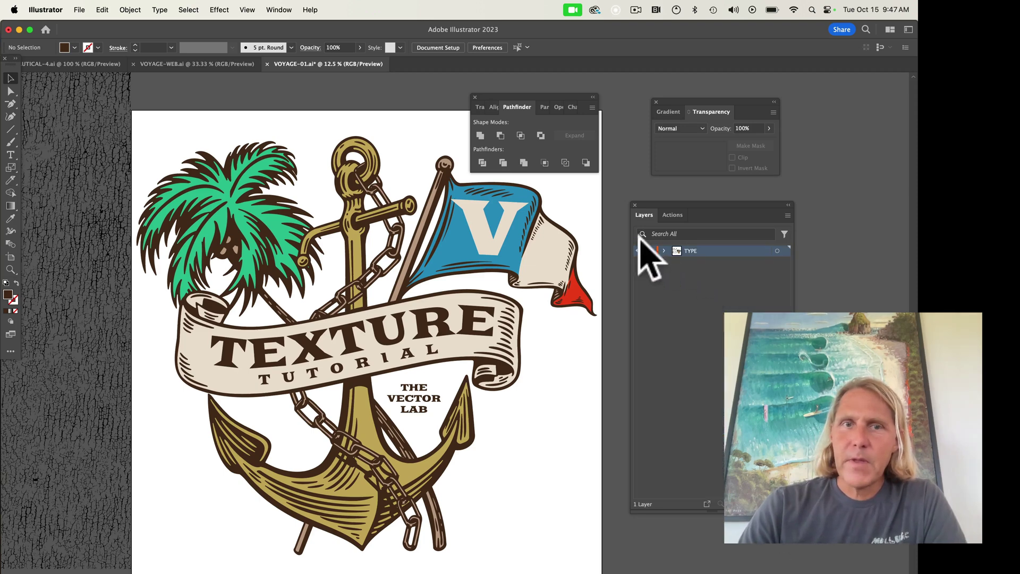
left_click(418, 265)
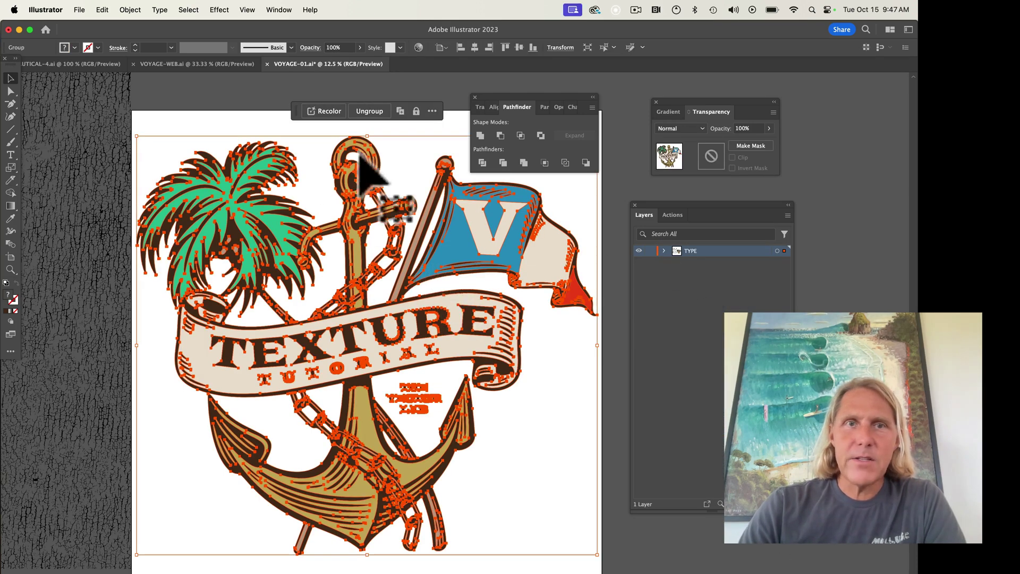
left_click(262, 119)
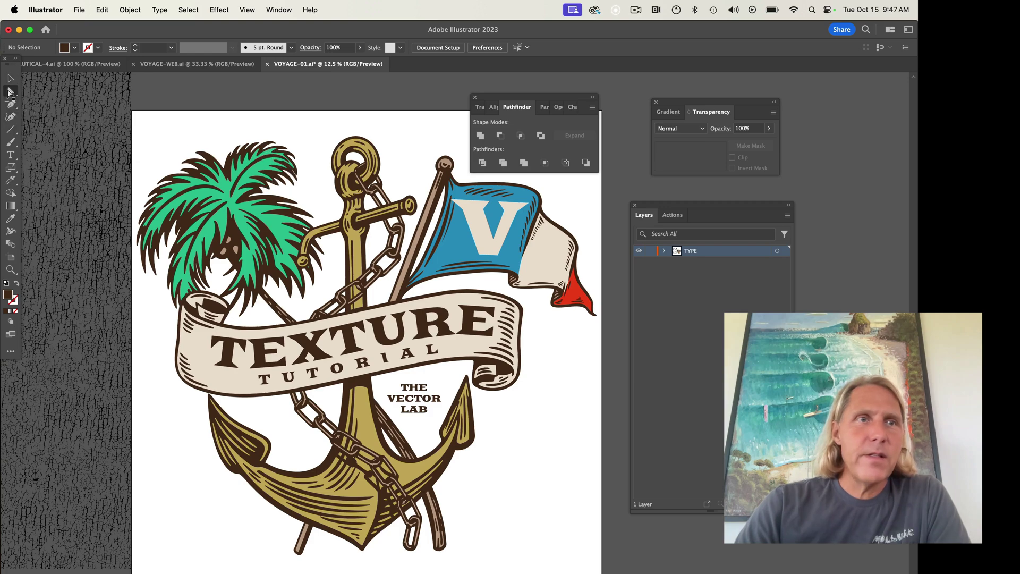
Cut the dark linework and paste it in place, grouped, on a new layer.
left_click(10, 91)
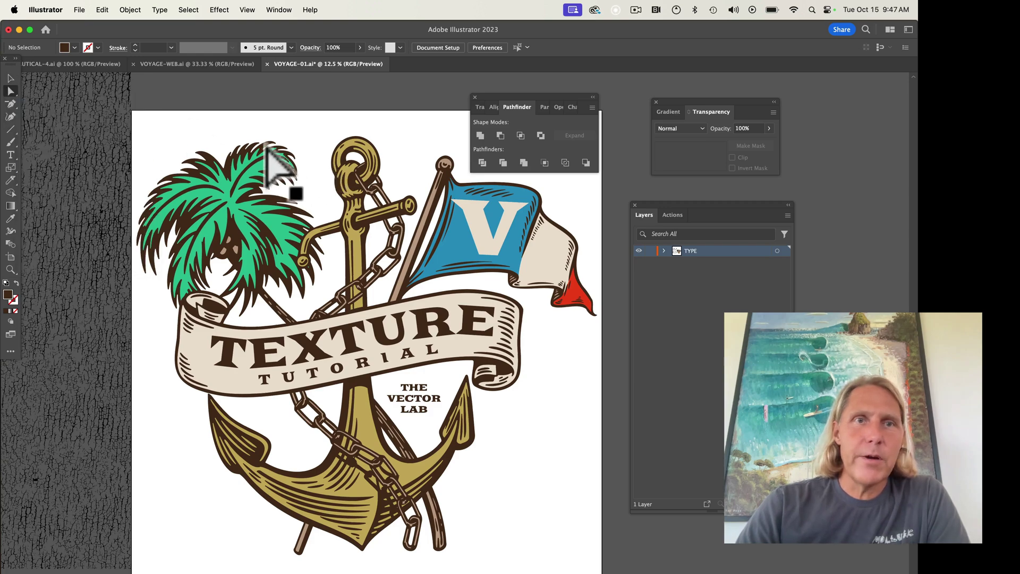
key("super+a")
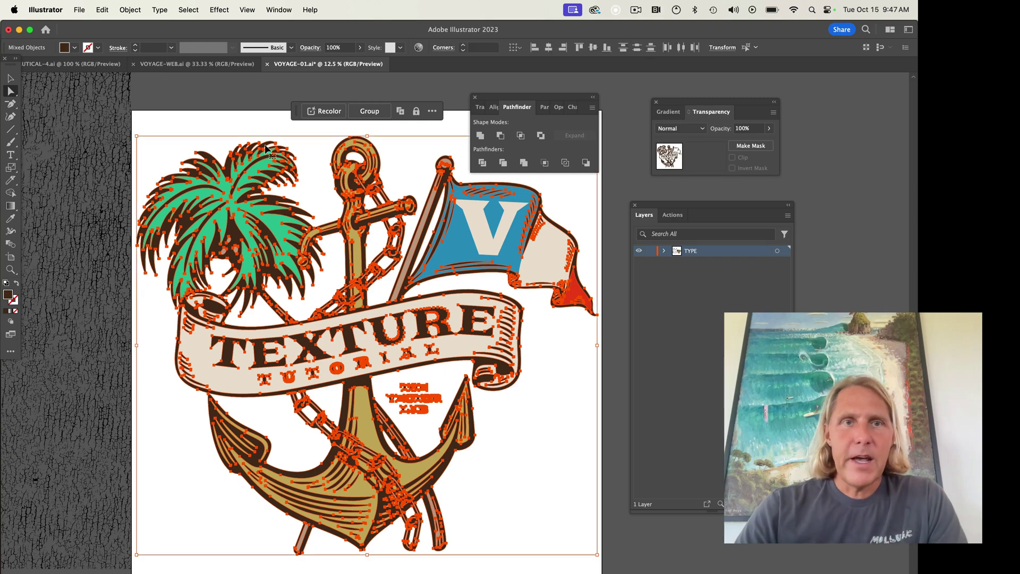
key("shift+super+a")
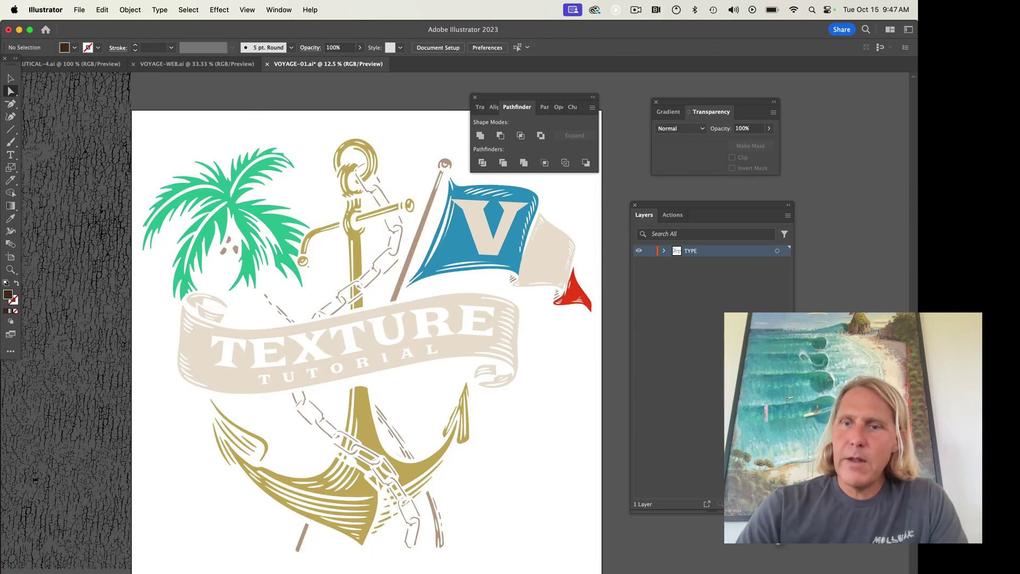
key("super+a")
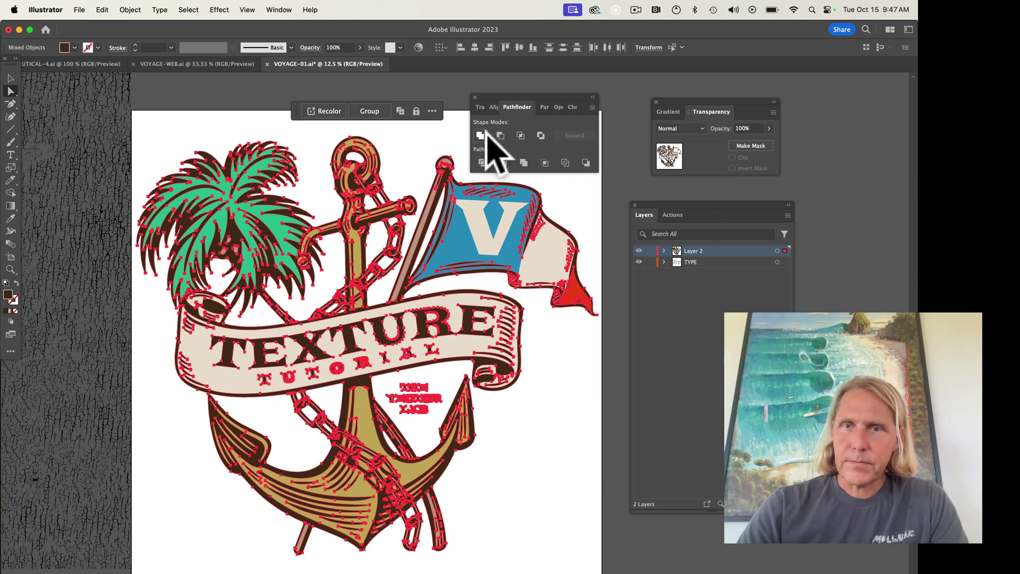
key("super+g")
Name the new layer LINEWORK, then select the green palm tree fill pieces.
double_click(691, 251)
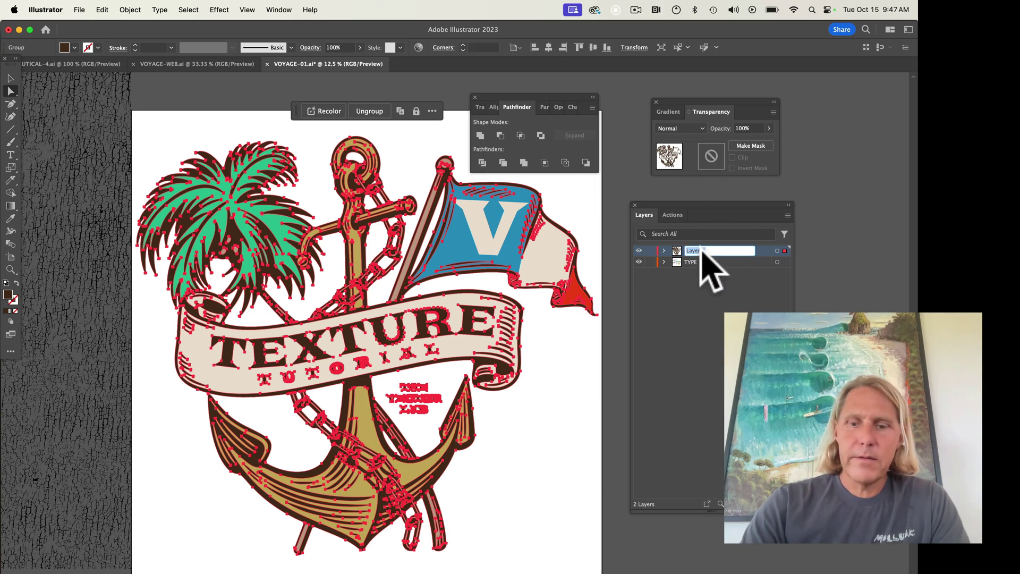
type("L")
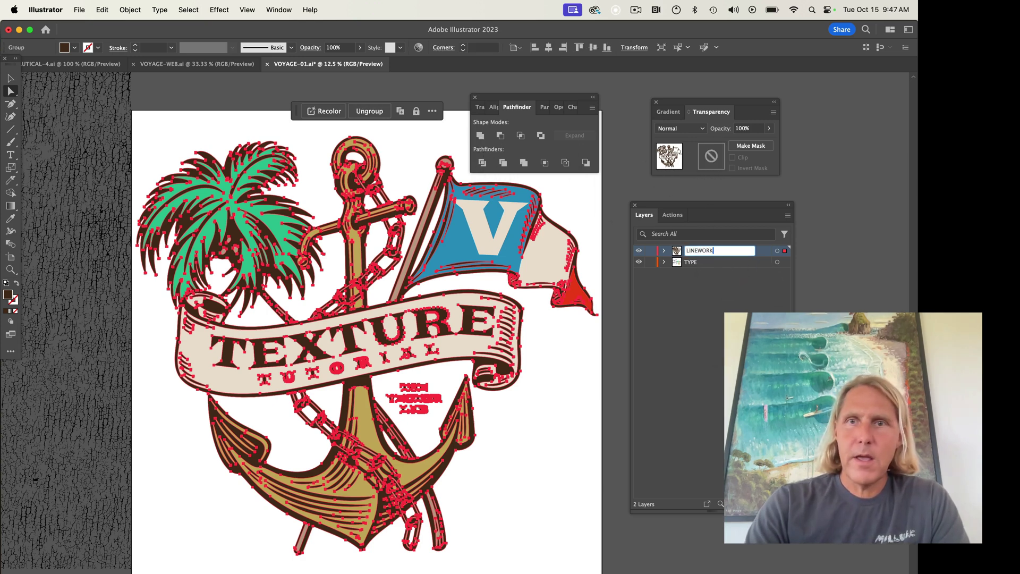
type("INEWORK")
key("Return")
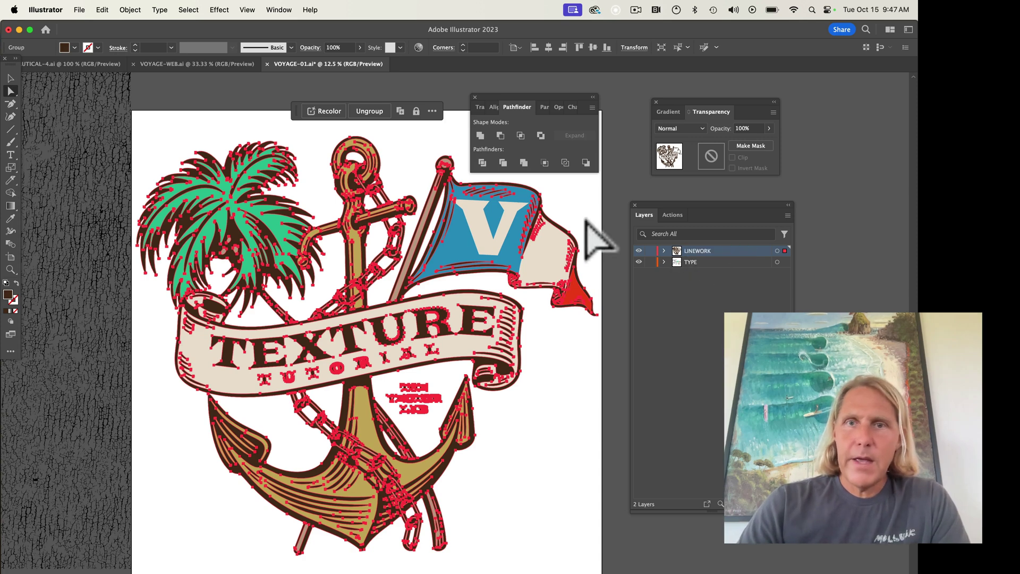
key("shift+super+a")
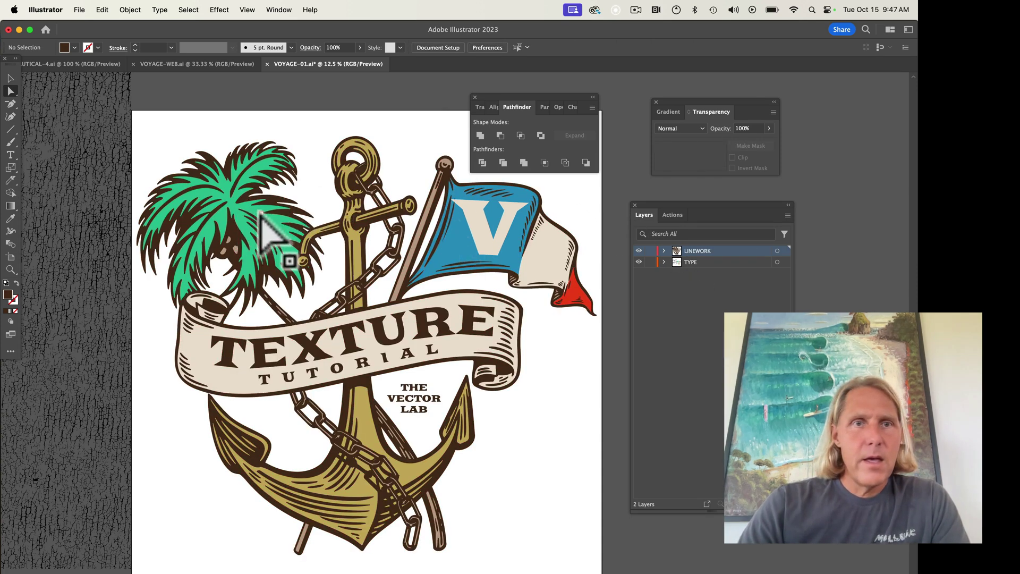
left_click(275, 222)
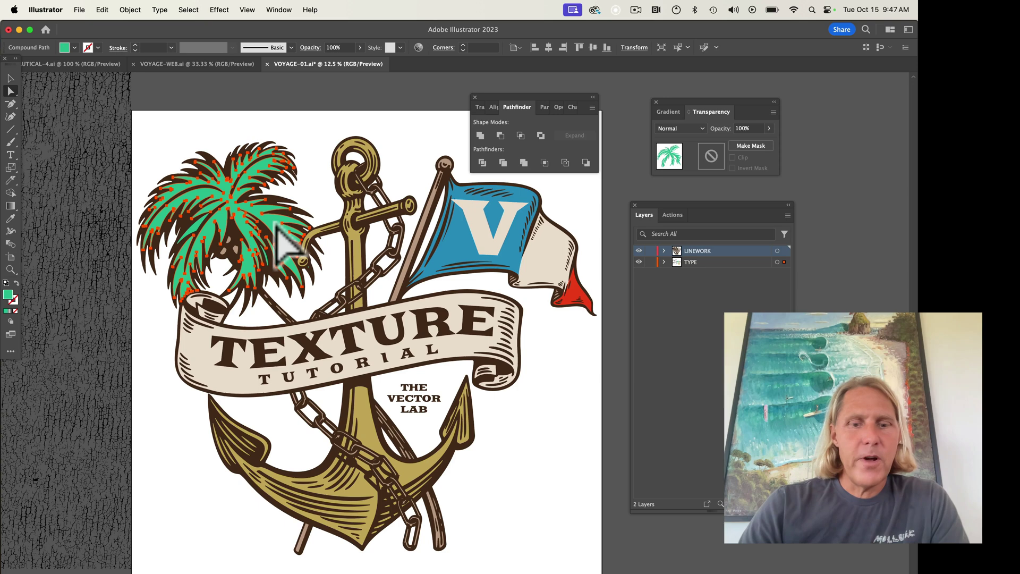
left_click(275, 225, "shift")
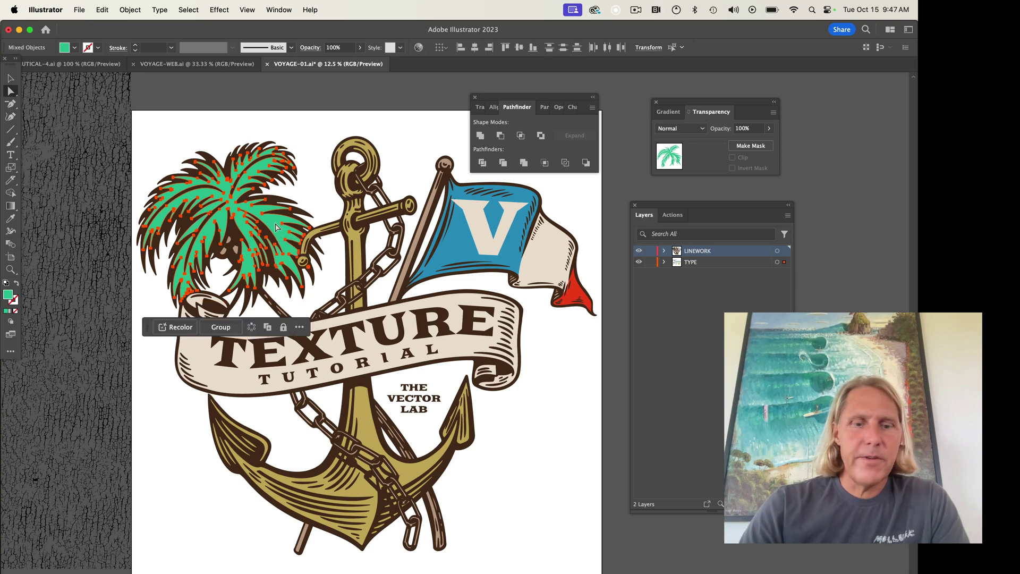
Paste the cut green palm fill in place on a new layer and Unite it into one shape.
key("Delete")
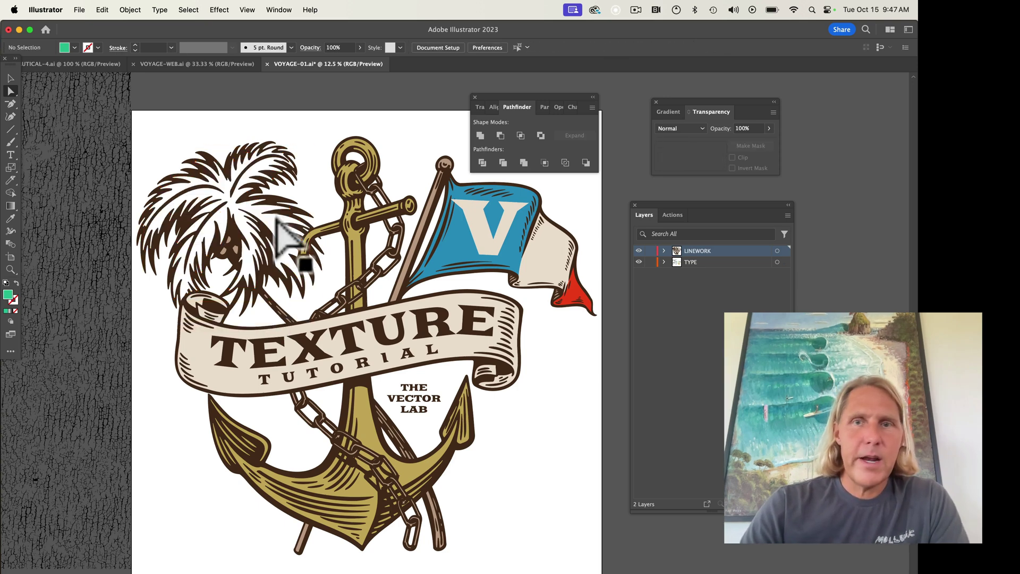
left_click(691, 262)
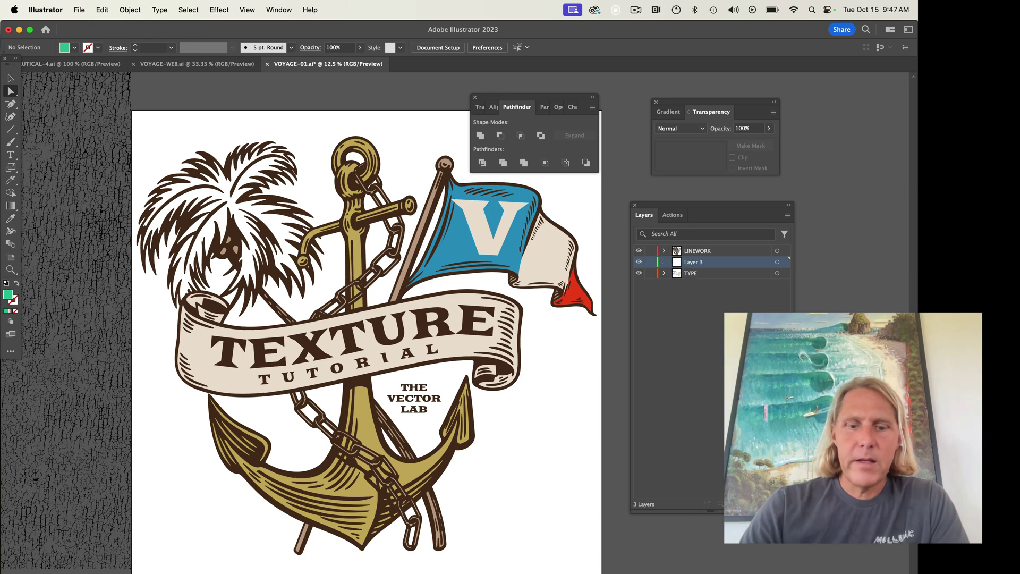
key("super+z")
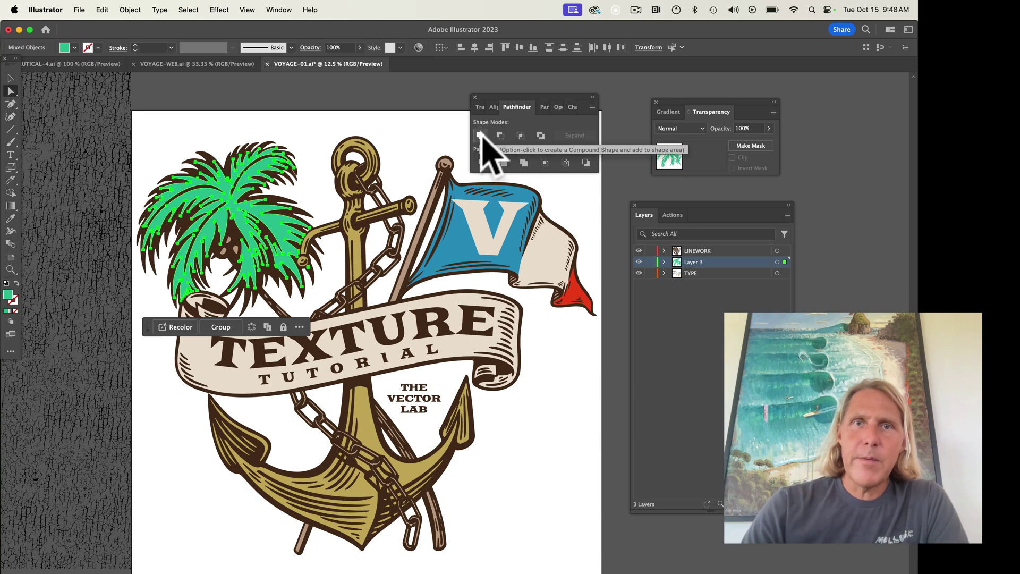
left_click(480, 136)
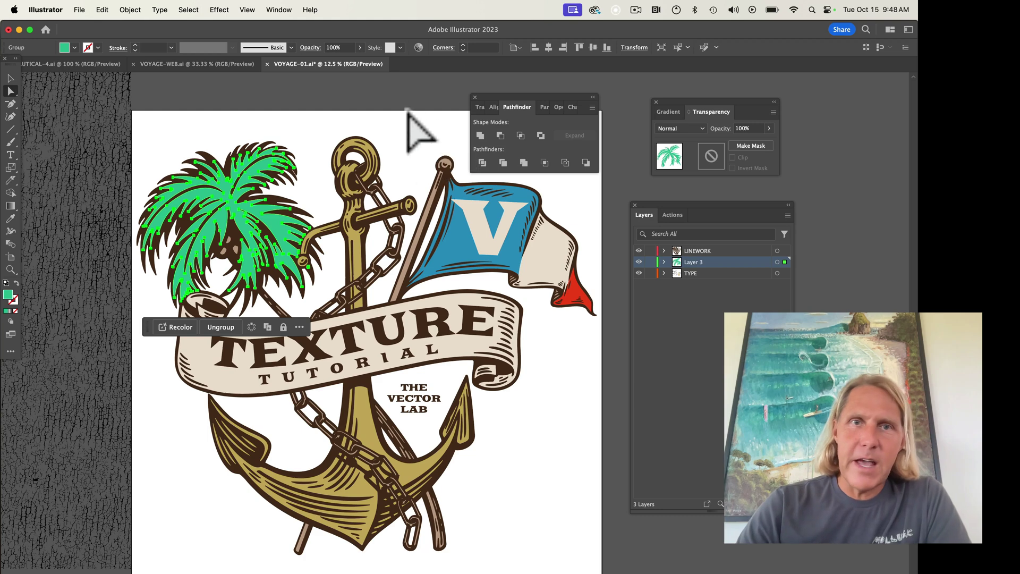
left_click(353, 103)
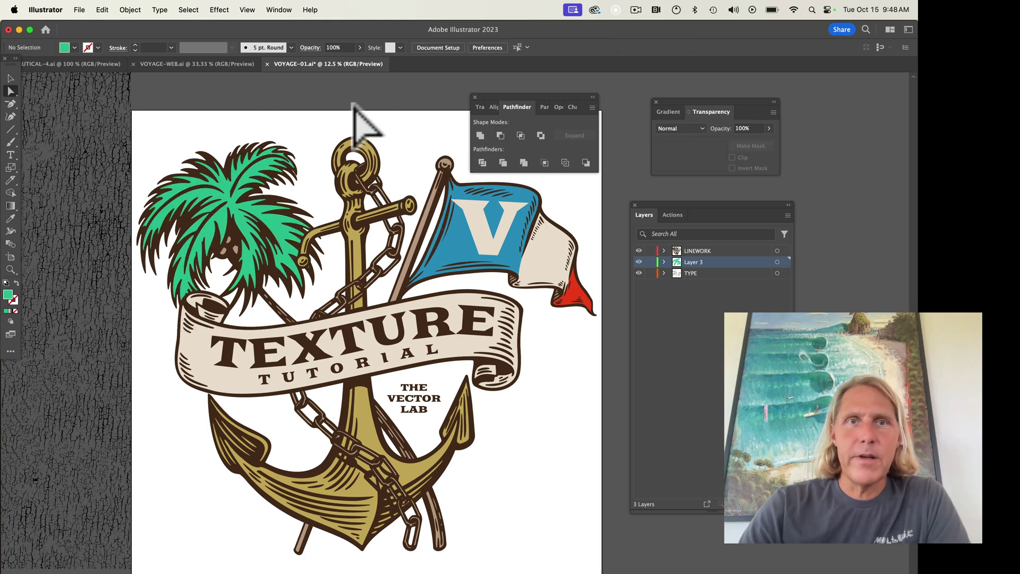
Move the gold anchor fill onto a new layer and Unite its pieces into one shape.
left_click(639, 273)
left_click(356, 252)
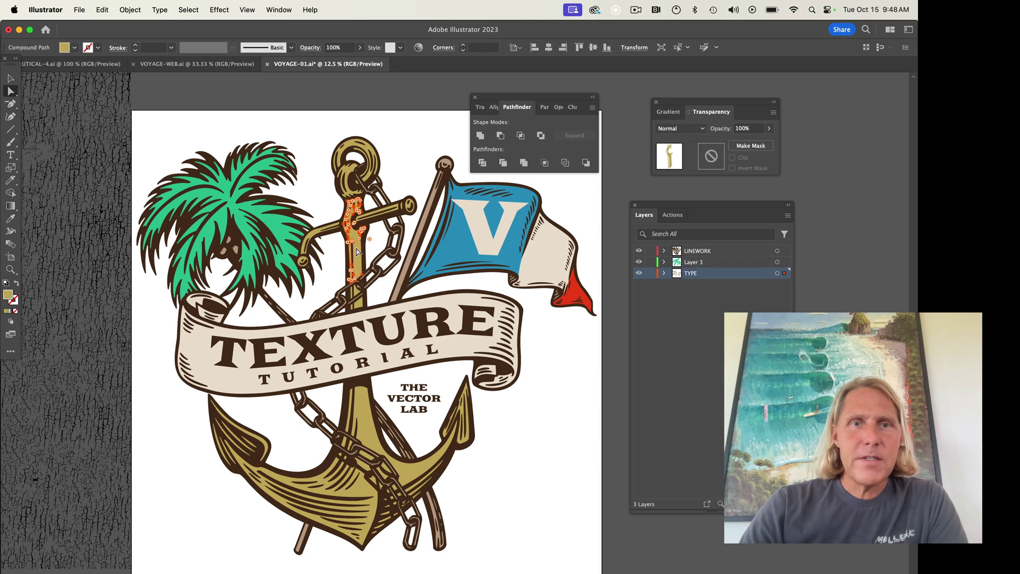
left_click(357, 252, "alt")
left_click(357, 252, "alt")
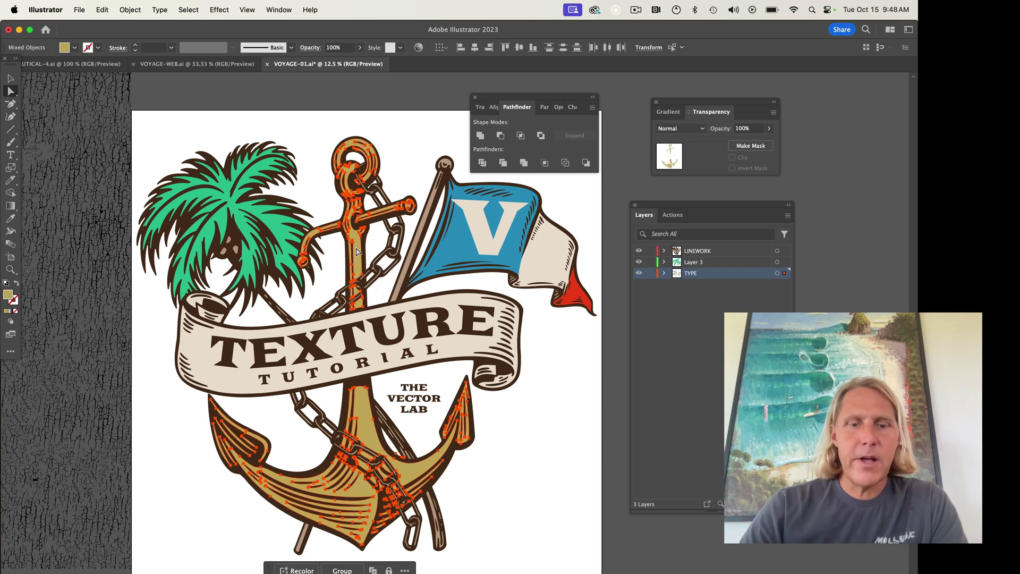
key("Delete")
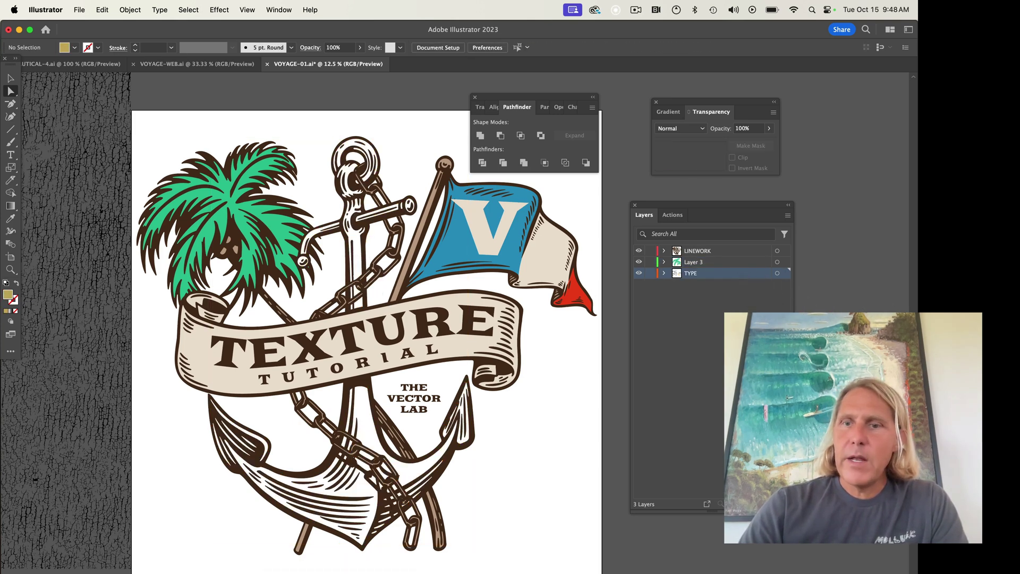
key("super+z")
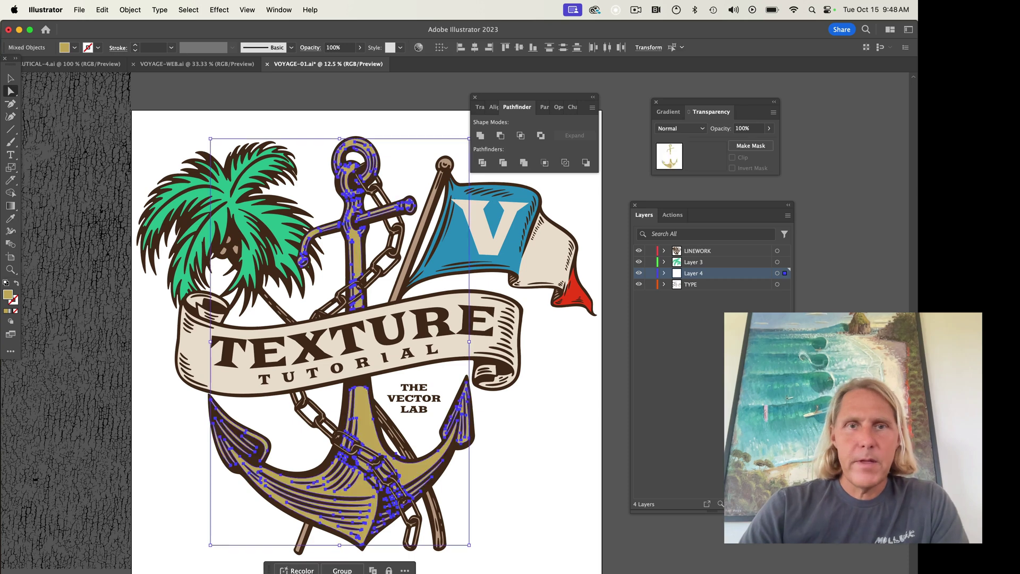
left_click(480, 135)
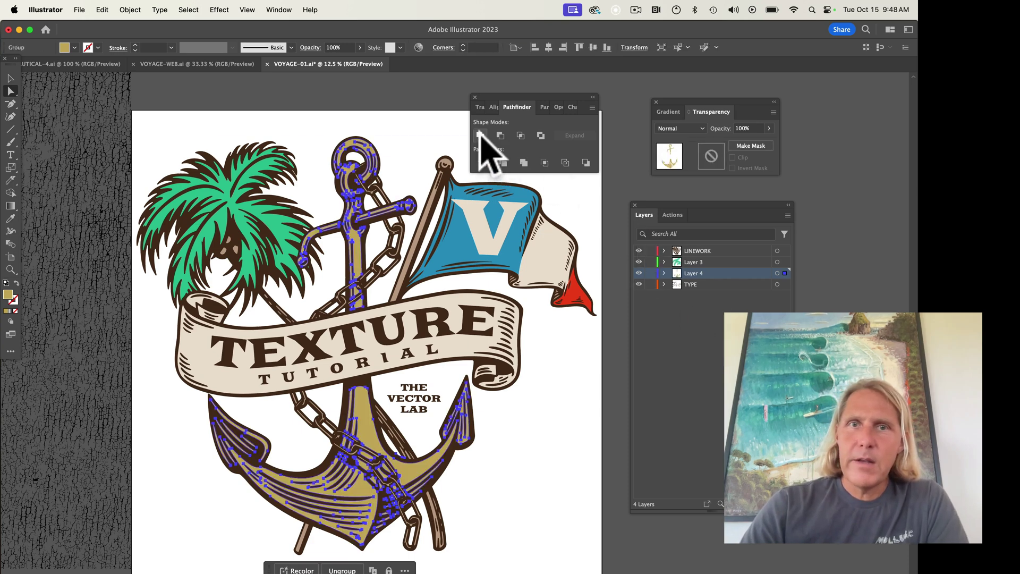
Rename Layer 4 to ANCHOR FILL and Layer 3 to PALM.
double_click(693, 273)
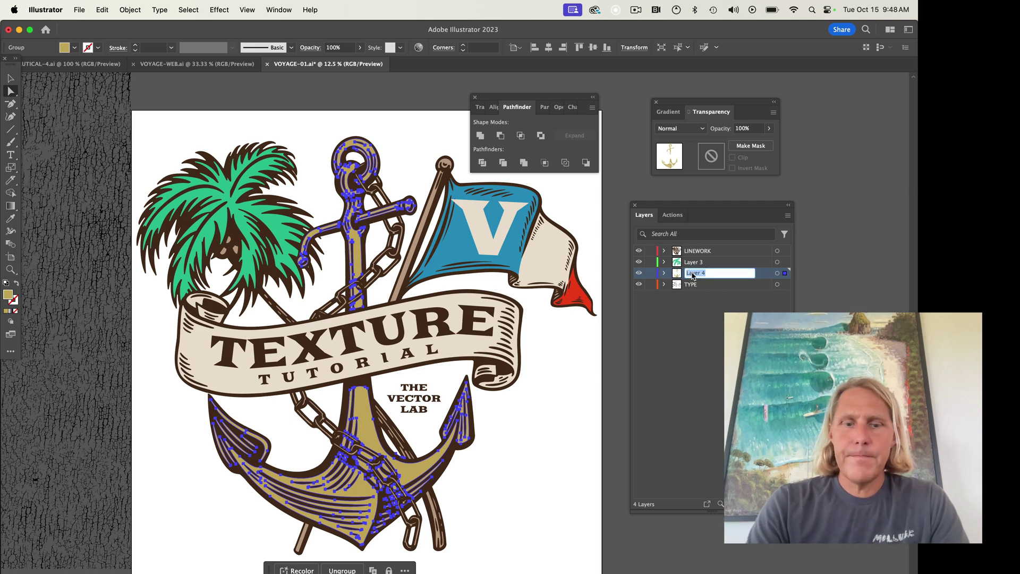
type("ANCHOR FULL")
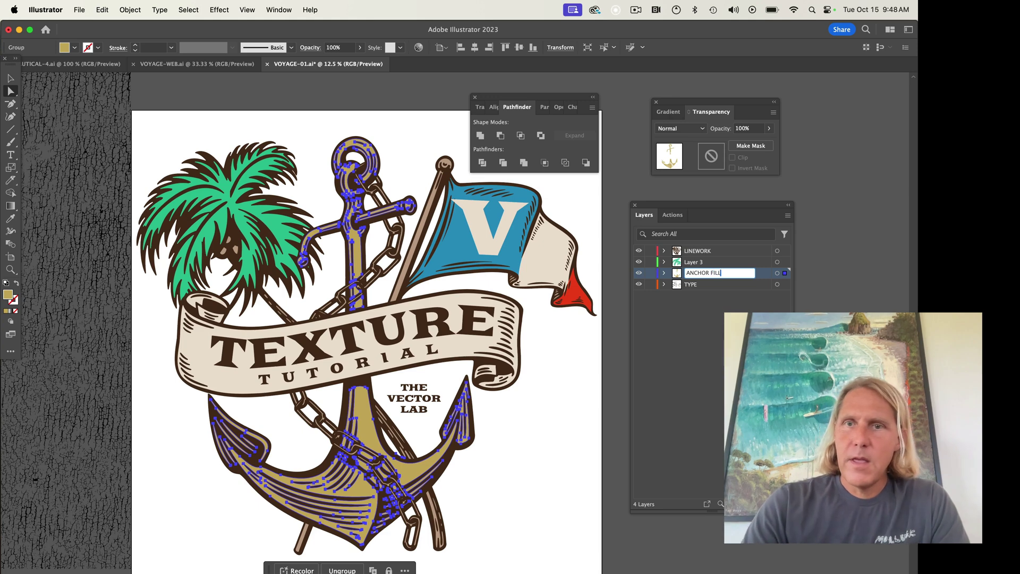
double_click(700, 262)
type("P")
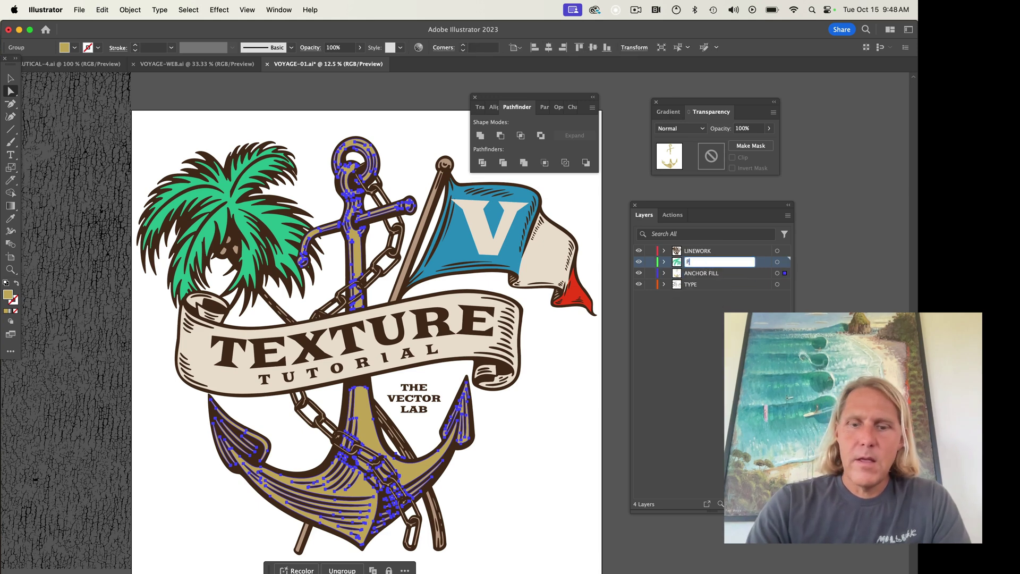
type("ALM")
key("Return")
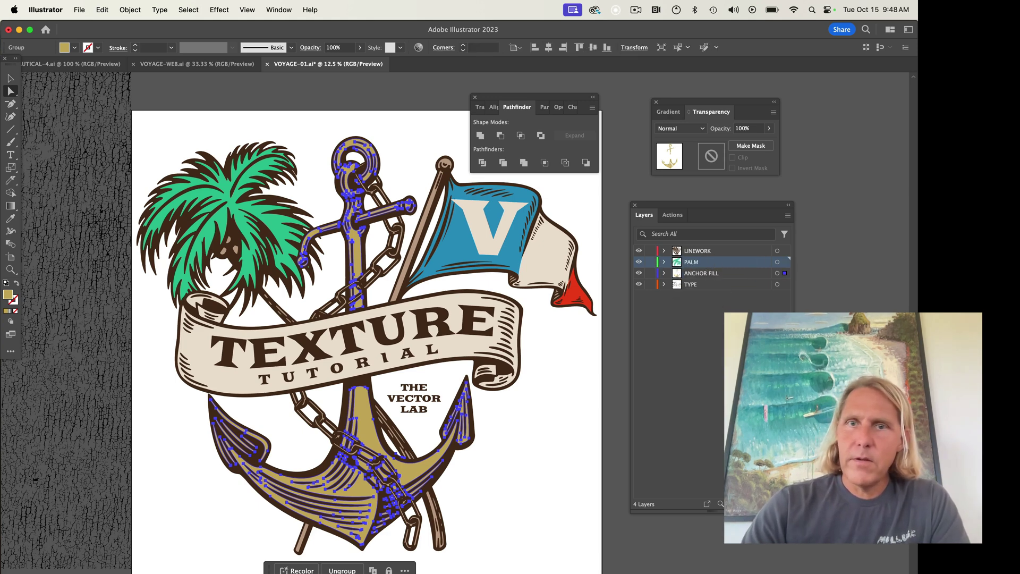
Move the blue flag with its white V onto its own new layer named FLAG 1.
left_click(421, 106)
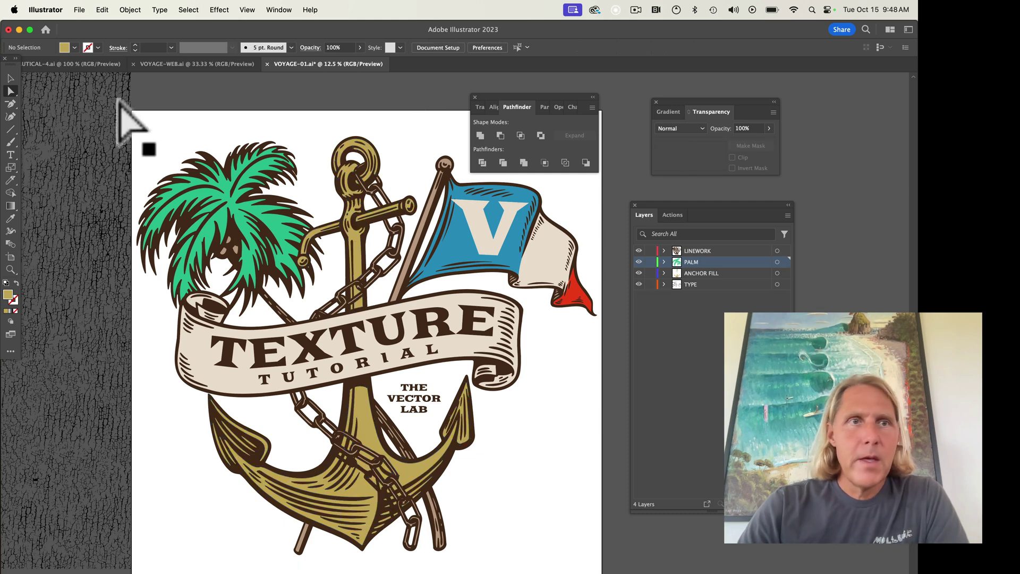
left_click(10, 91)
left_click(464, 252)
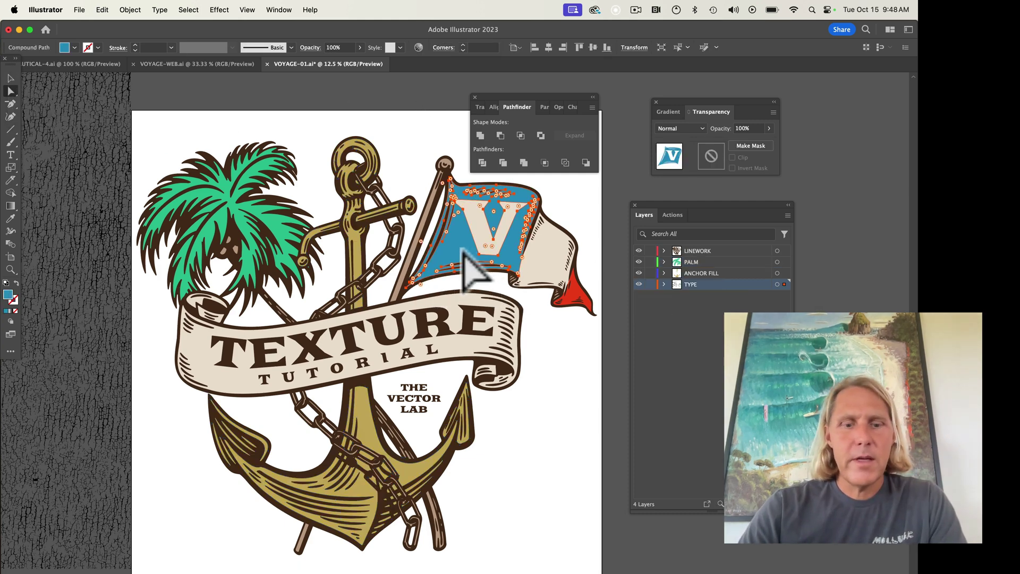
left_click(462, 251)
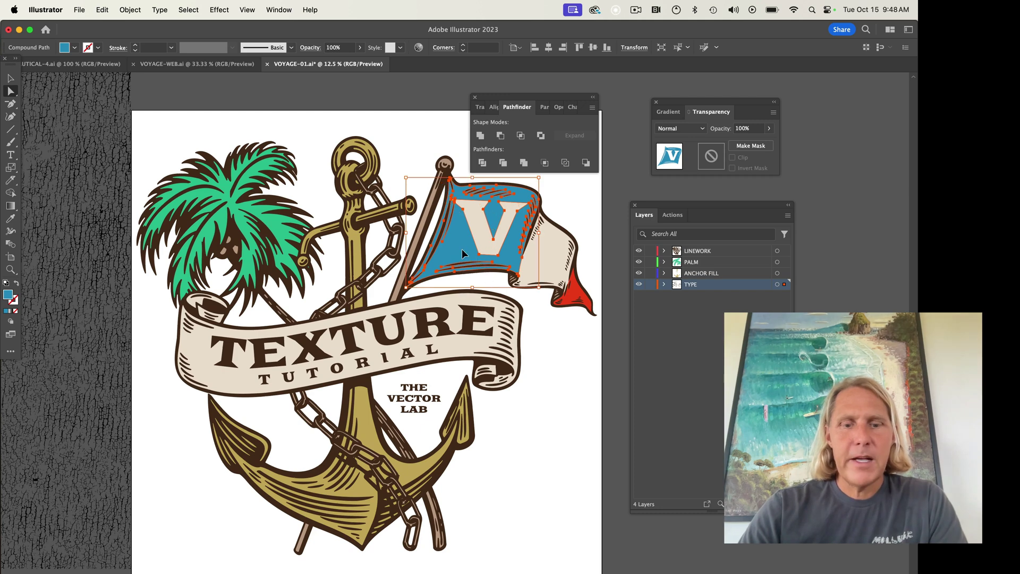
left_click(462, 253)
key("Delete")
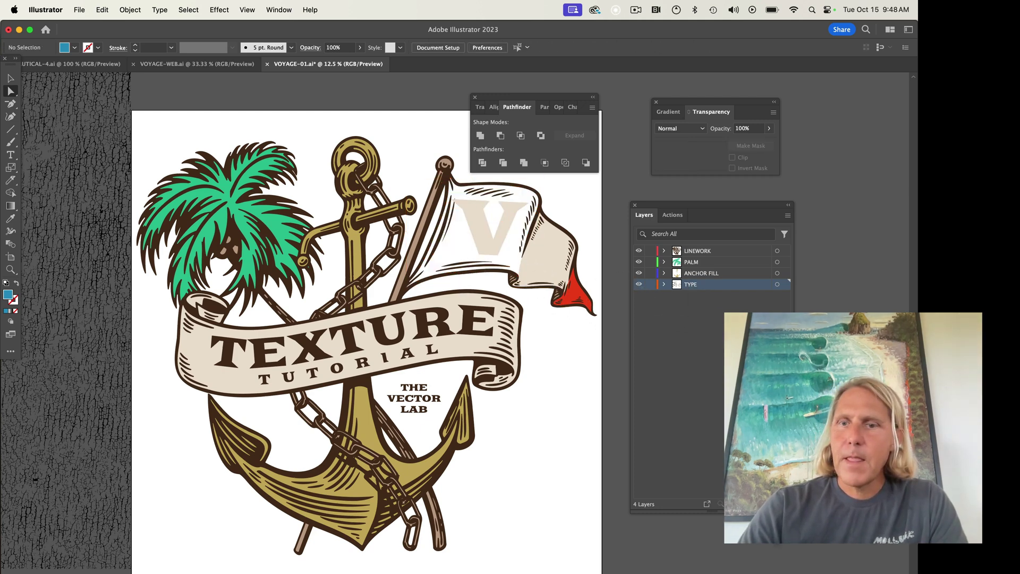
key("super+z")
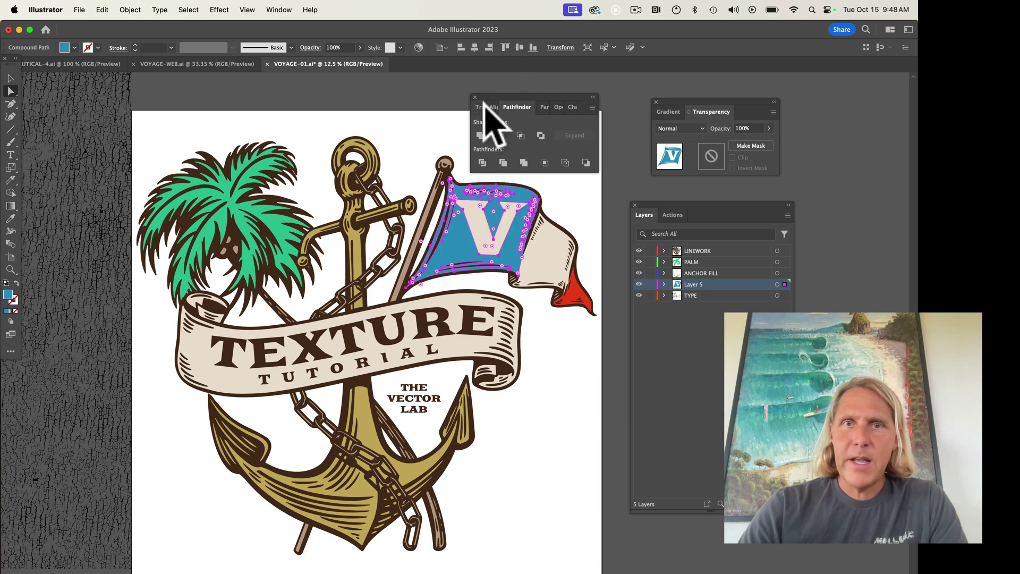
double_click(695, 285)
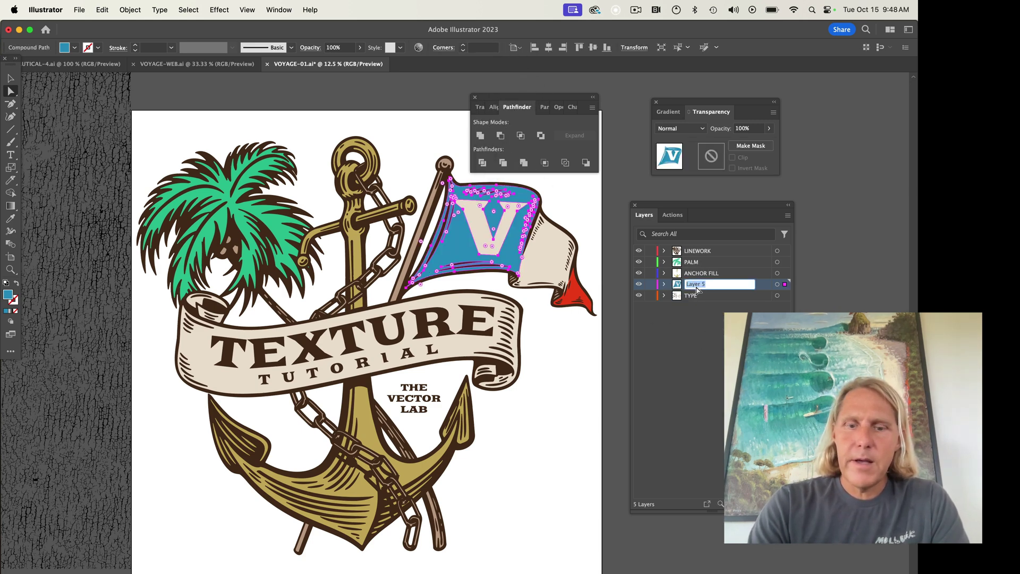
type("FLAG 1")
key("Return")
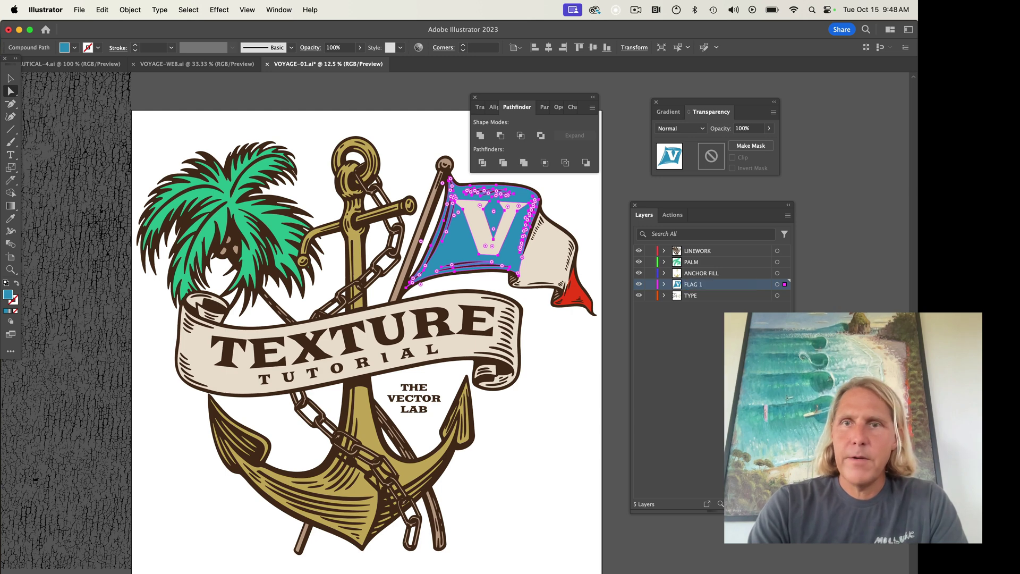
Select every object sharing the cream fill colour and delete them.
left_click(557, 271)
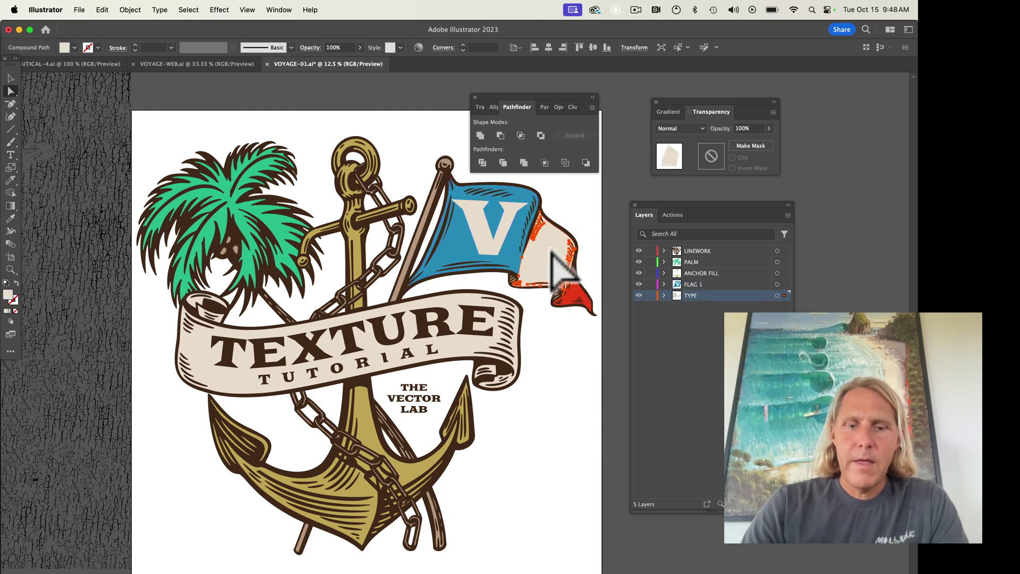
key("super+a")
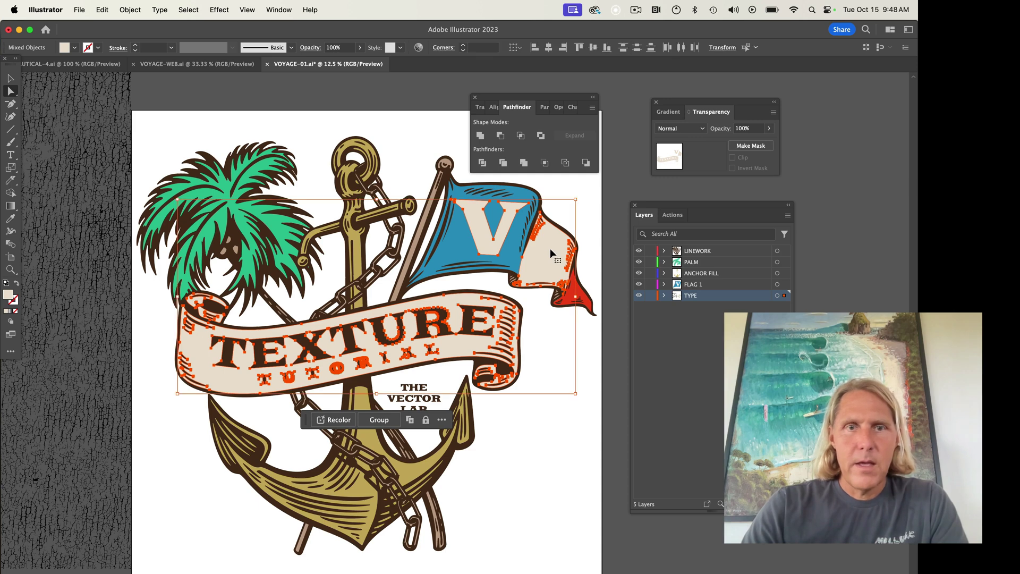
key("Delete")
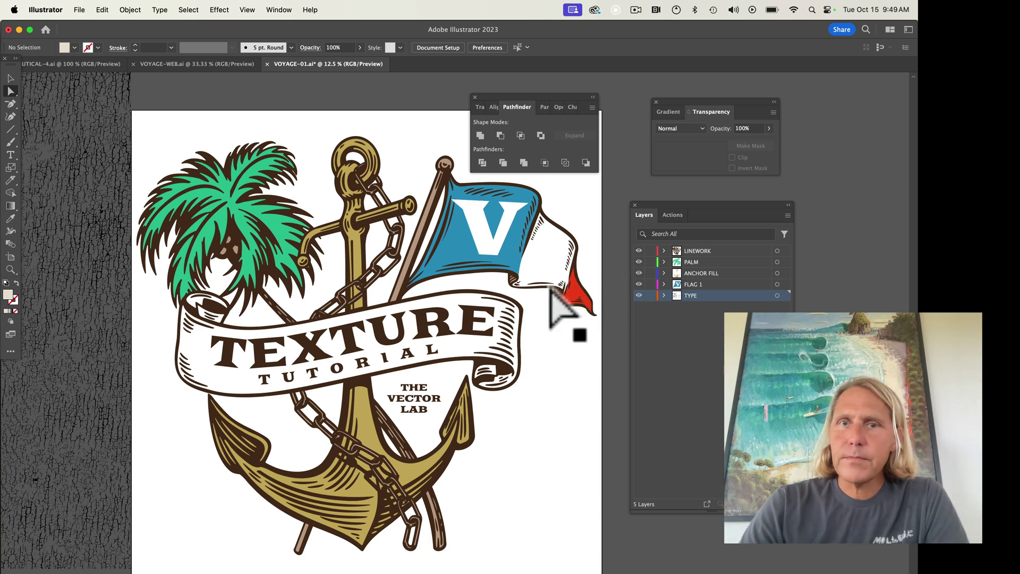
Move the red flag tail onto its own new layer named FLAG 2.
left_click(573, 288)
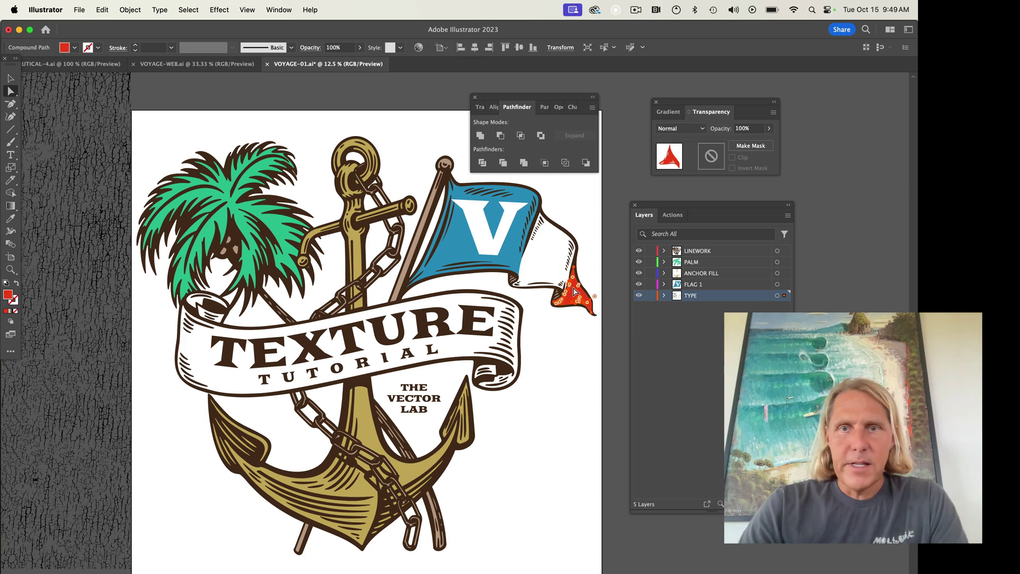
left_click(574, 290)
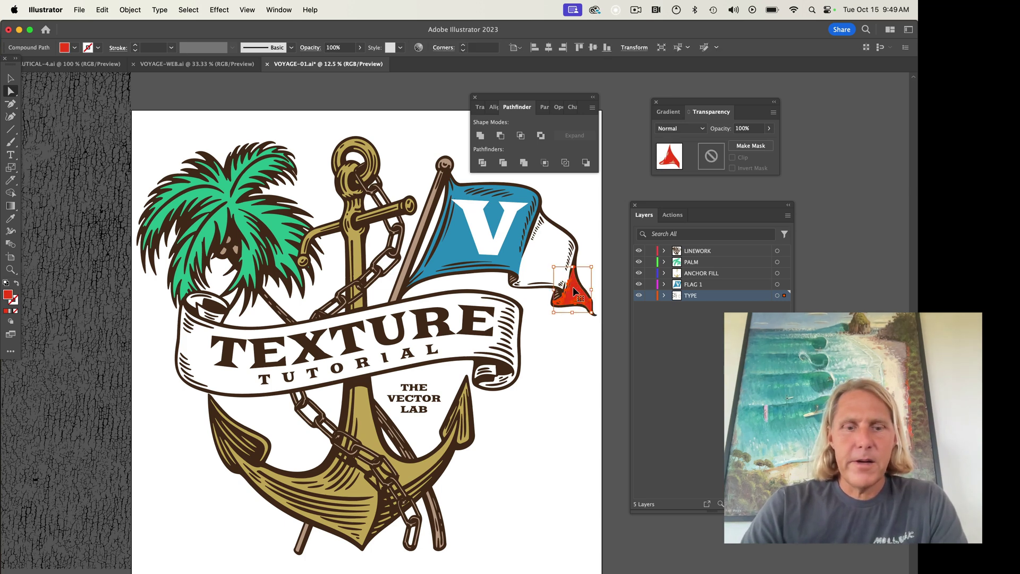
key("Delete")
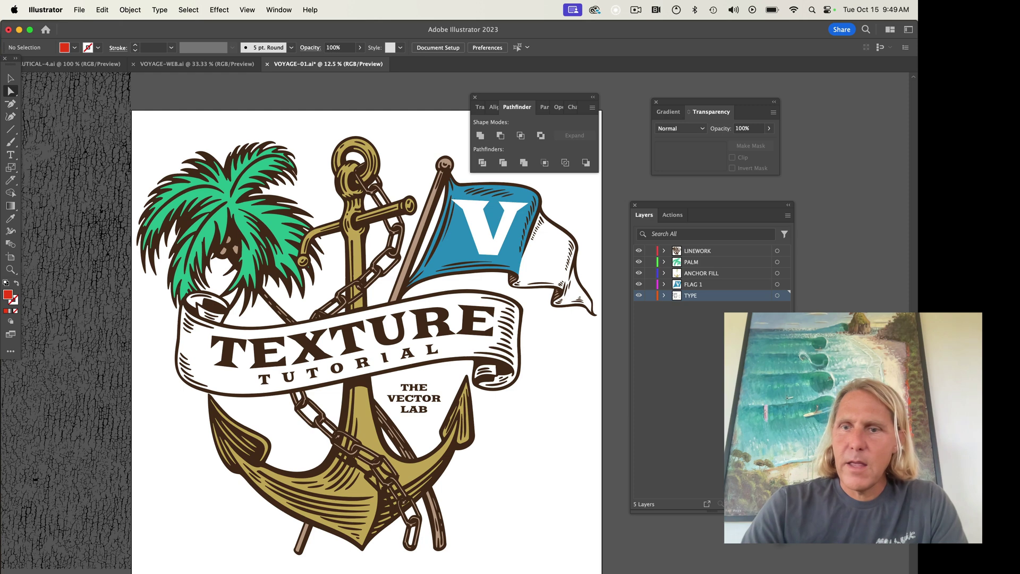
key("super+z")
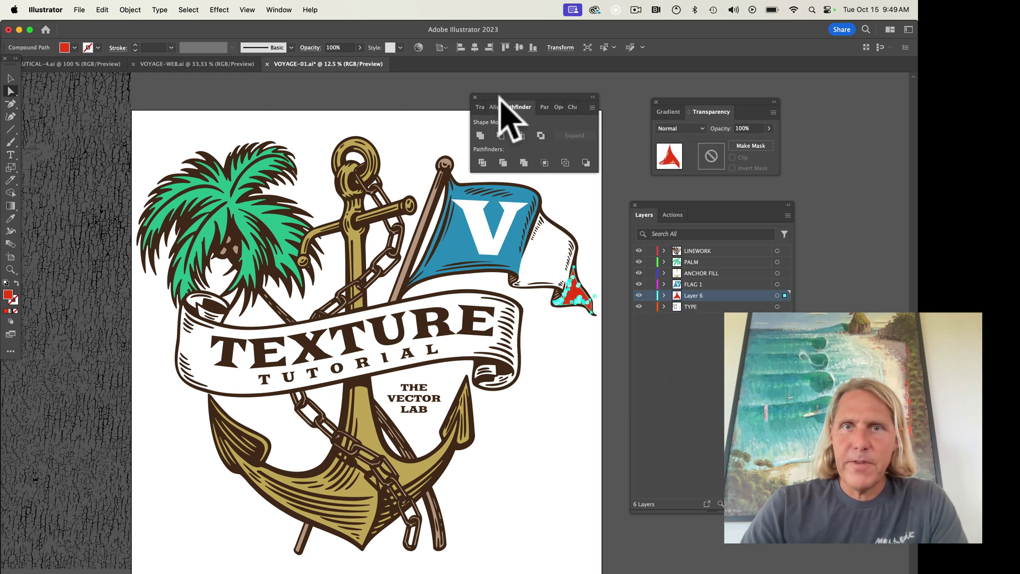
double_click(707, 297)
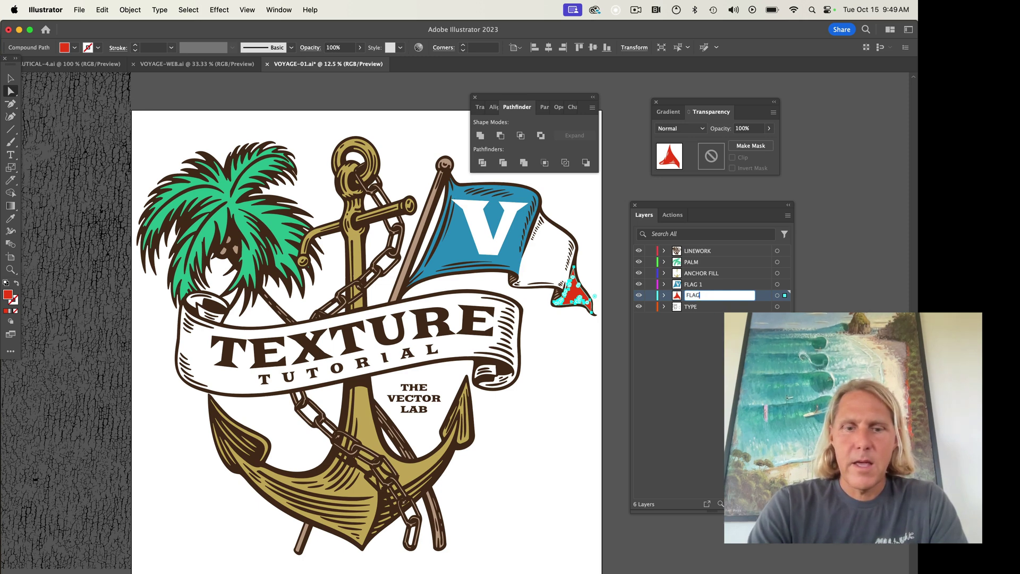
type("FLAG 2")
key("Return")
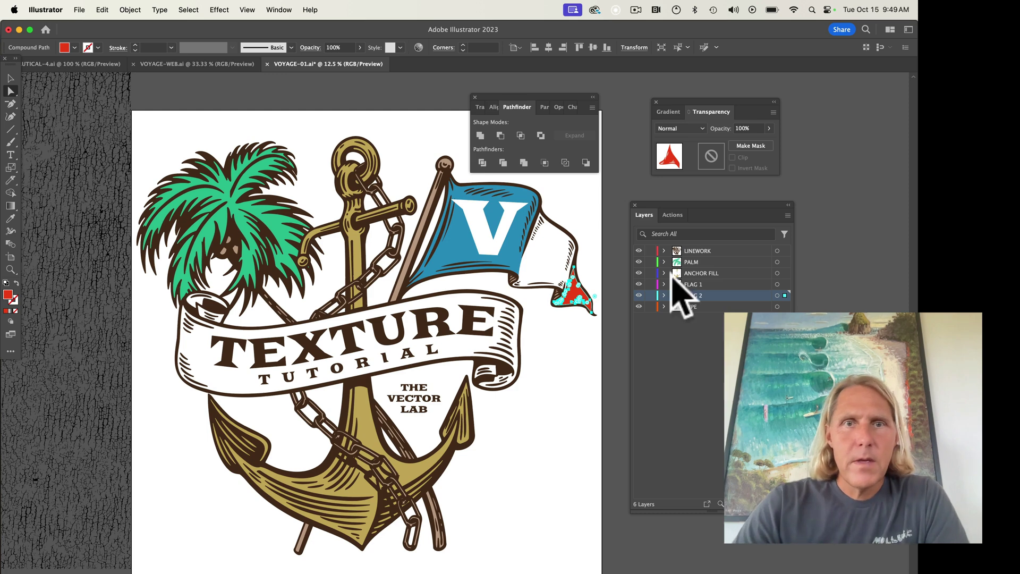
left_click(381, 97)
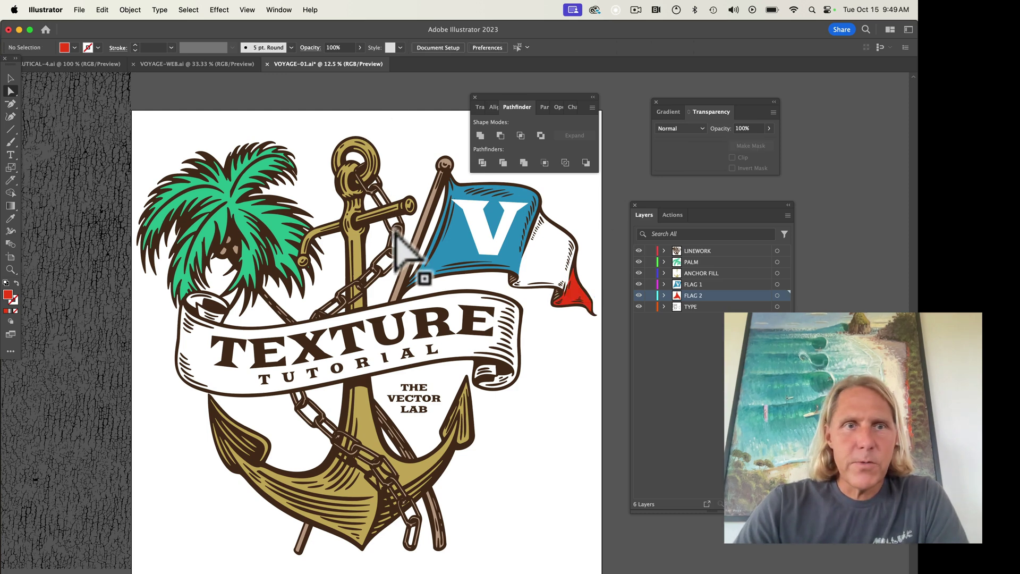
Select the tan flagpole together with the chain links.
left_click(424, 227)
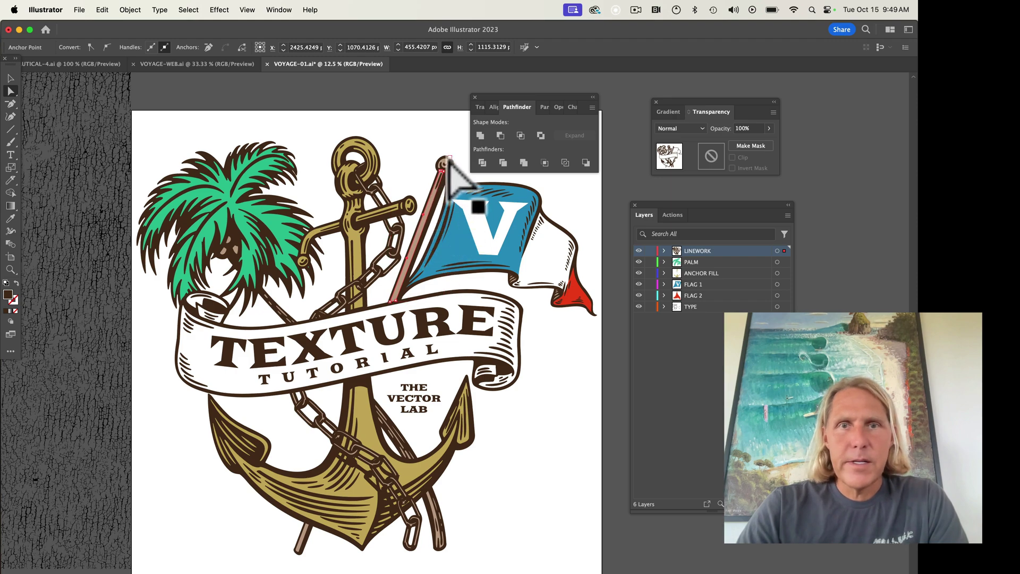
scroll(415, 246, "up", 1)
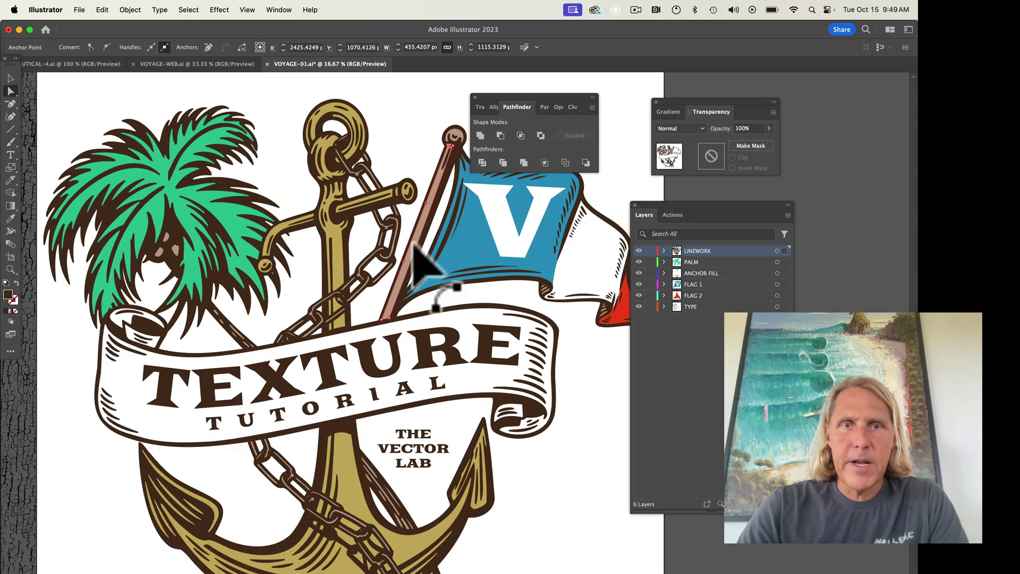
left_click(425, 252, "super")
key("super+a")
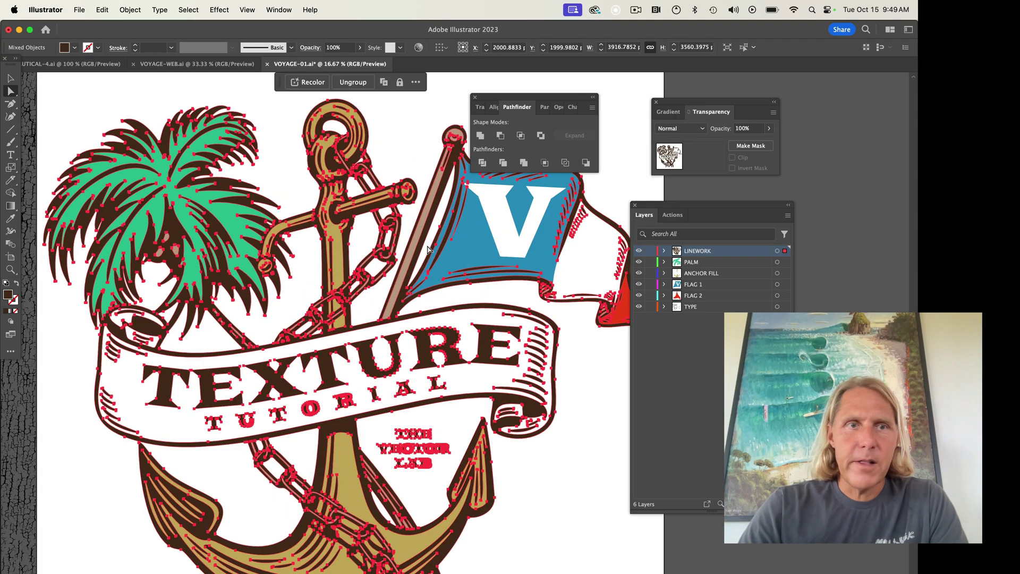
left_click(429, 249)
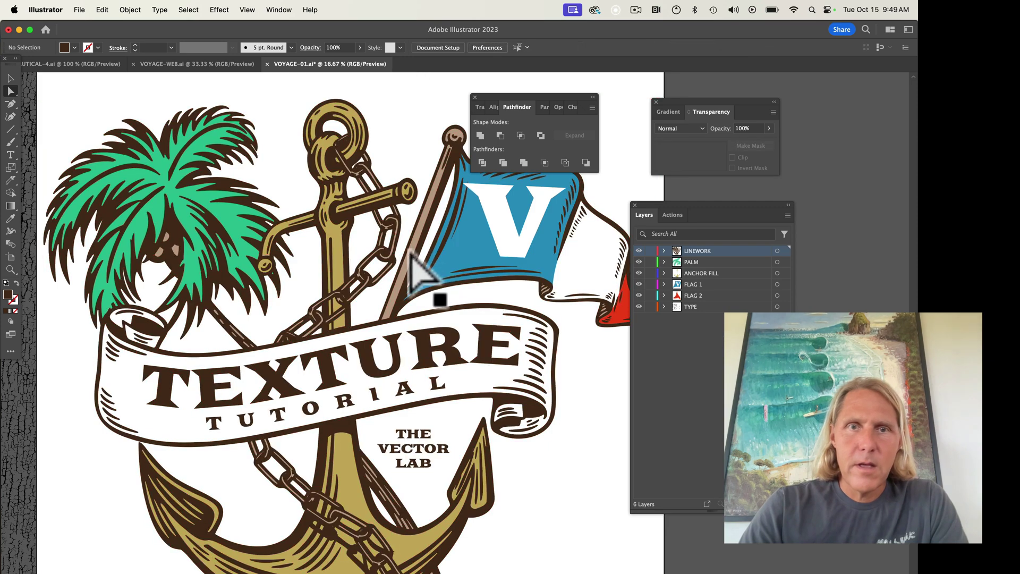
left_click(410, 254)
left_click(411, 254, "super")
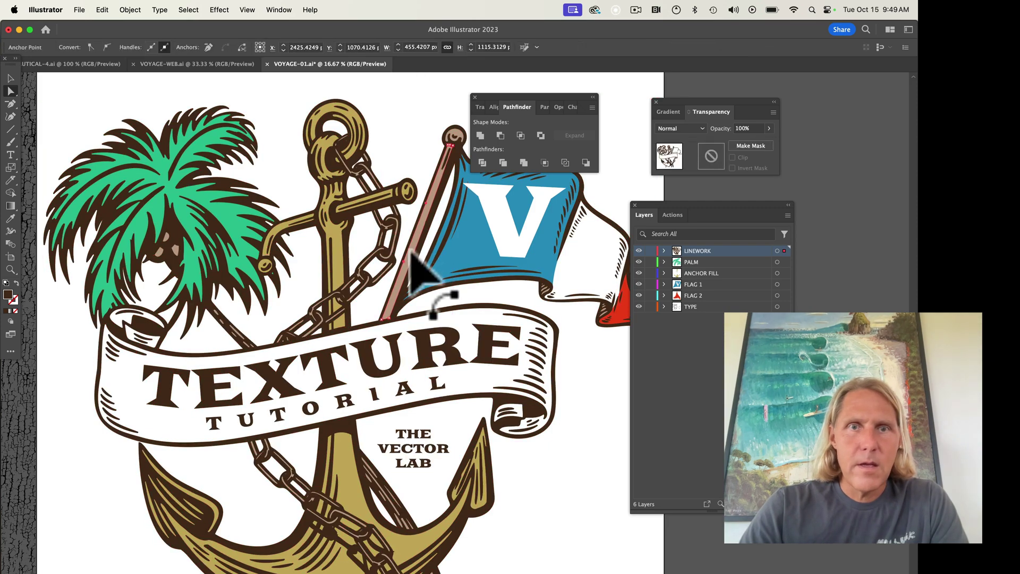
scroll(412, 287, "up", 2)
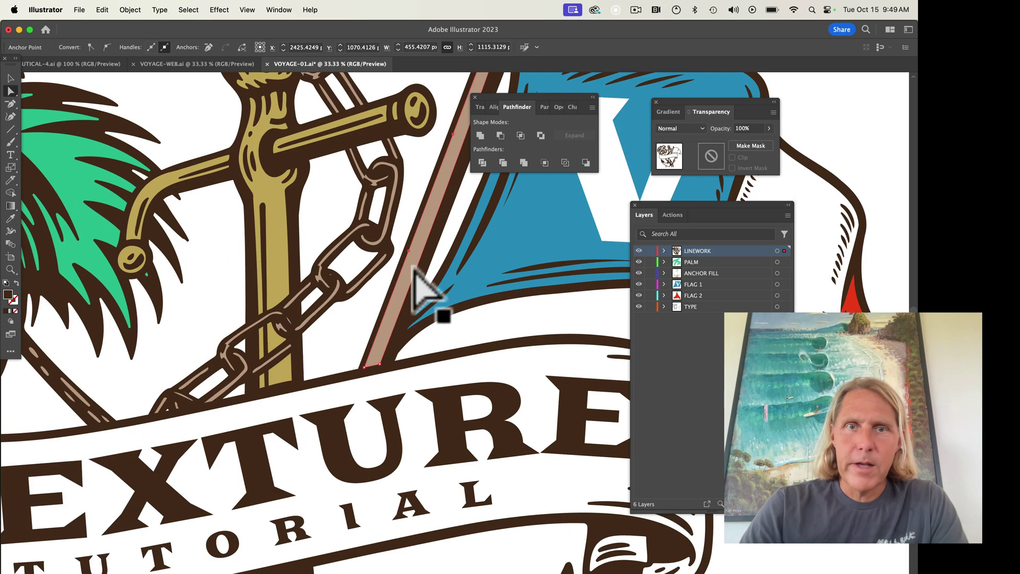
left_click(421, 286)
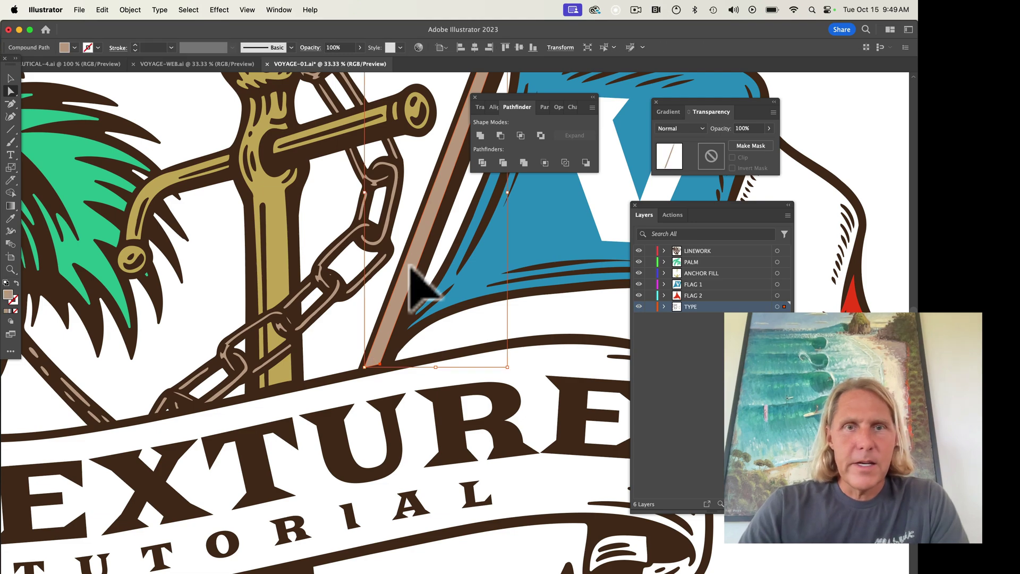
left_click(410, 268, "shift")
scroll(410, 270, "down", 3)
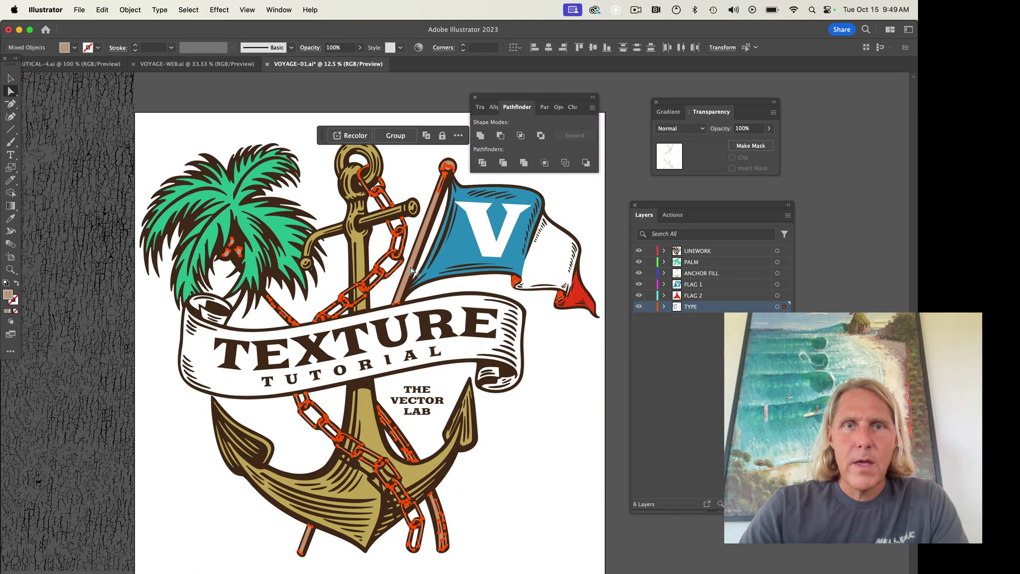
Paste the flagpole and chain in place on a new layer, grouped, and begin renaming it COLOR 2.
key("Delete")
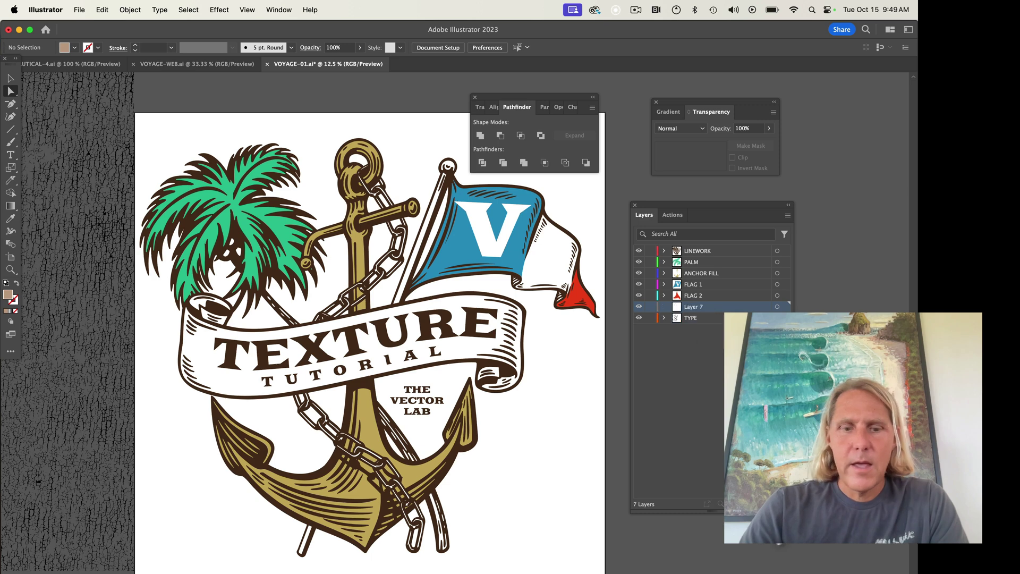
key("super+f")
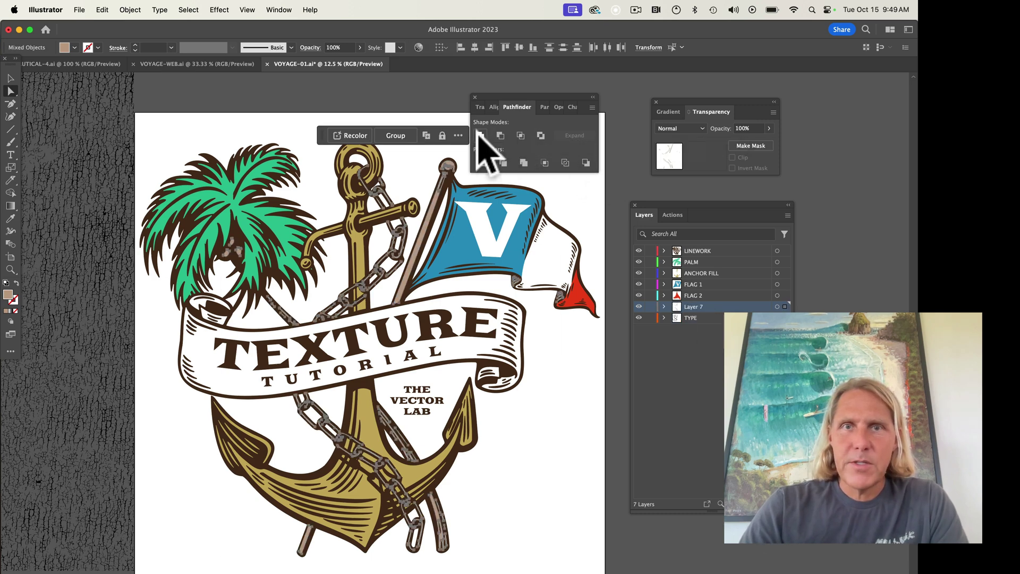
key("super+g")
double_click(692, 307)
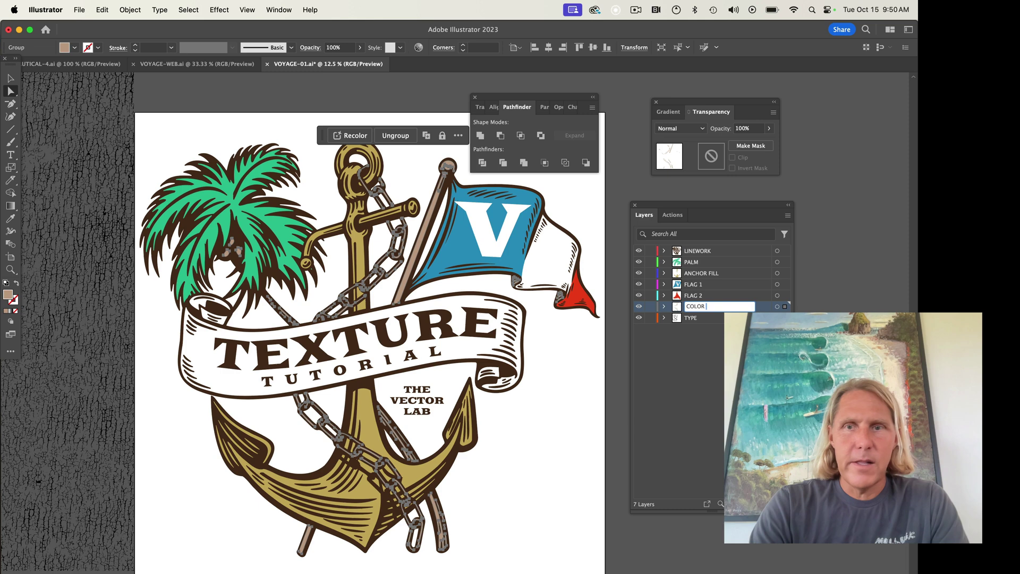
type("2")
key("Return")
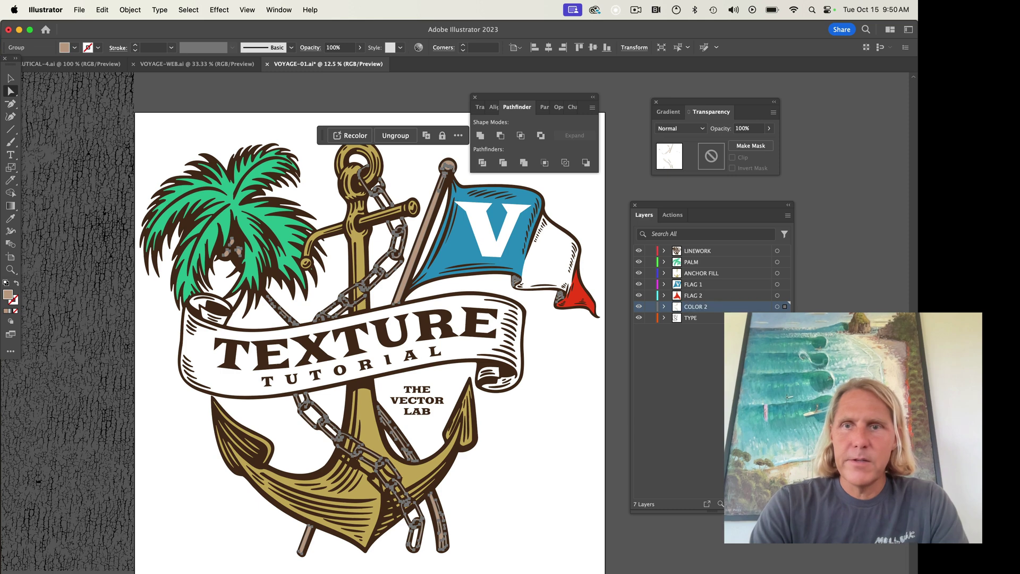
left_click(542, 374)
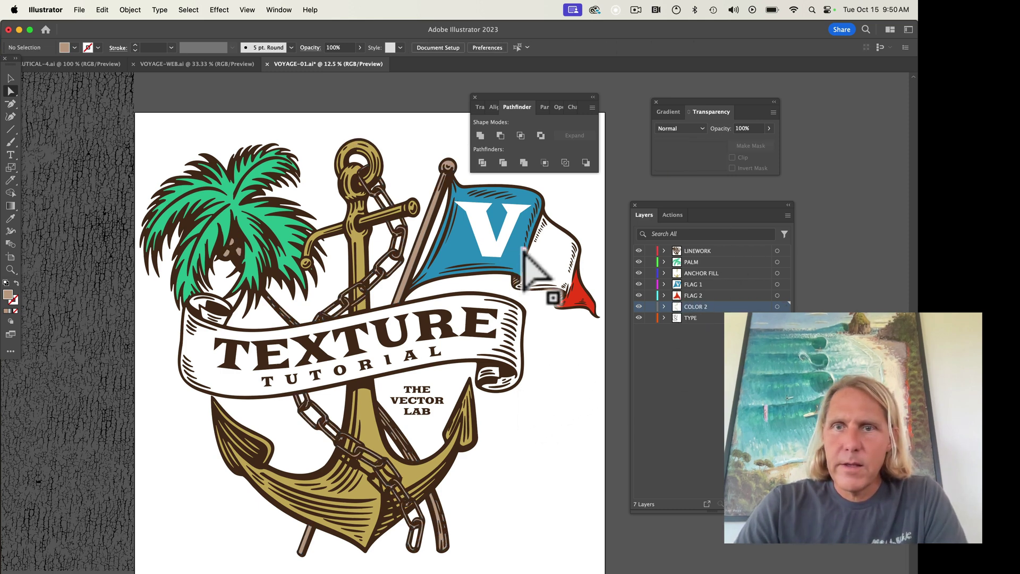
left_click(11, 78)
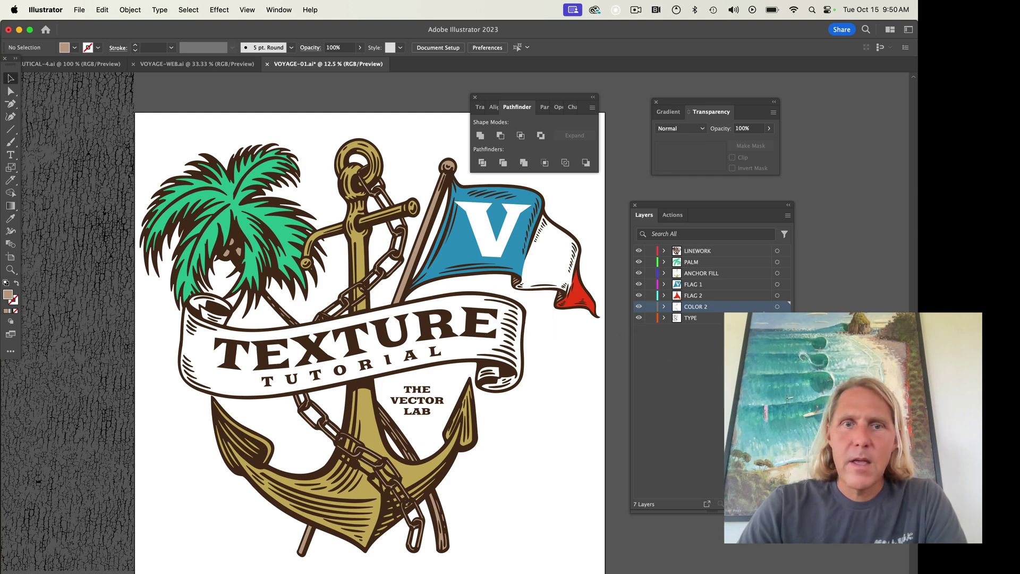
key("super+a")
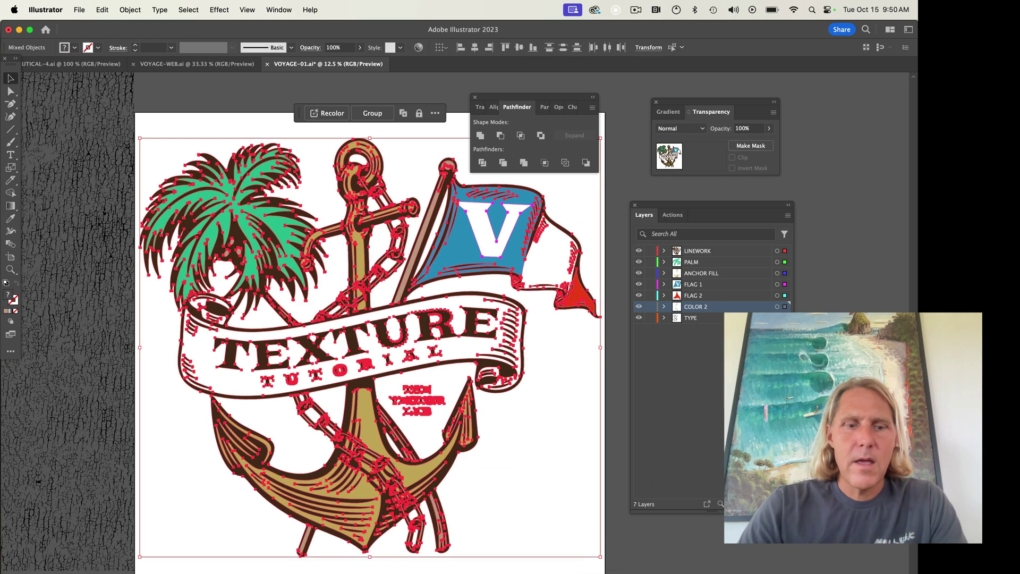
left_click(777, 306)
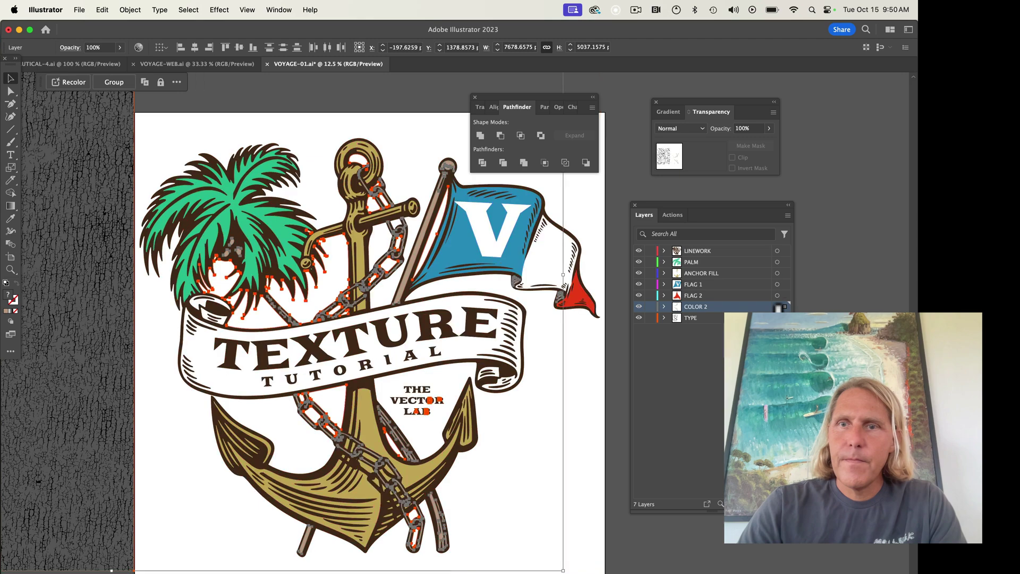
left_click(777, 296, "shift")
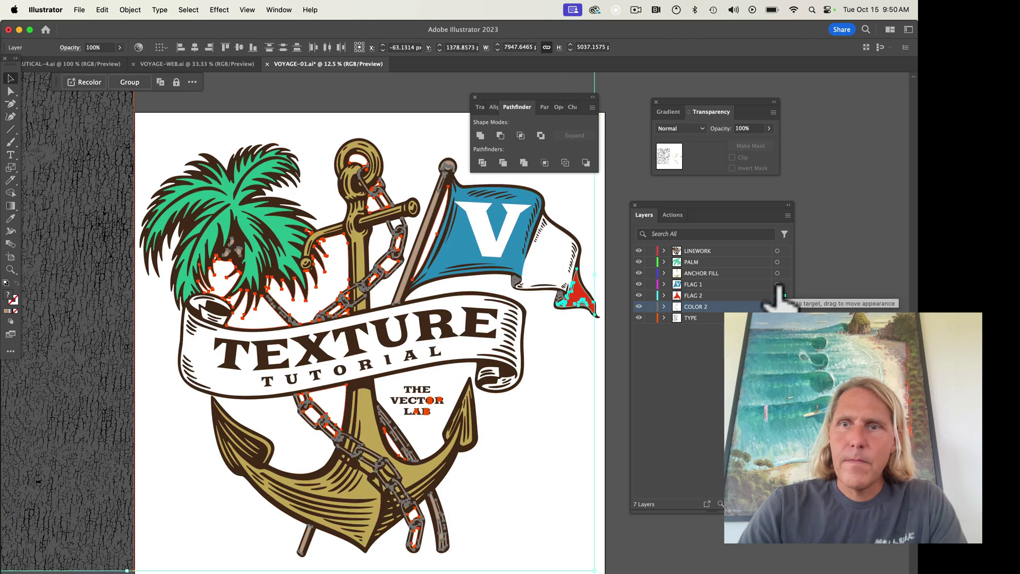
left_click(777, 284, "shift")
left_click(777, 273, "shift")
left_click(776, 262, "shift")
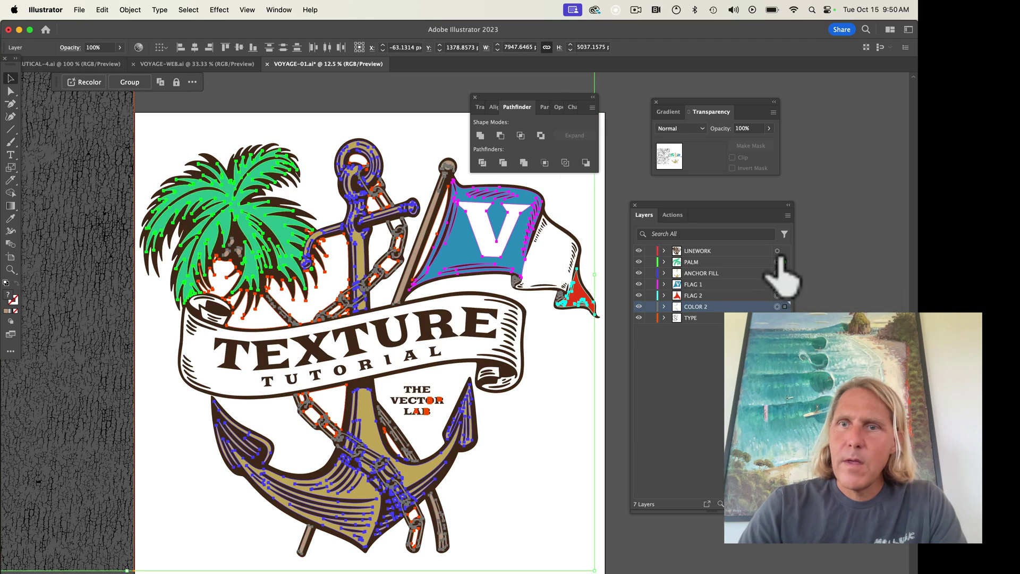
left_click(777, 251, "shift")
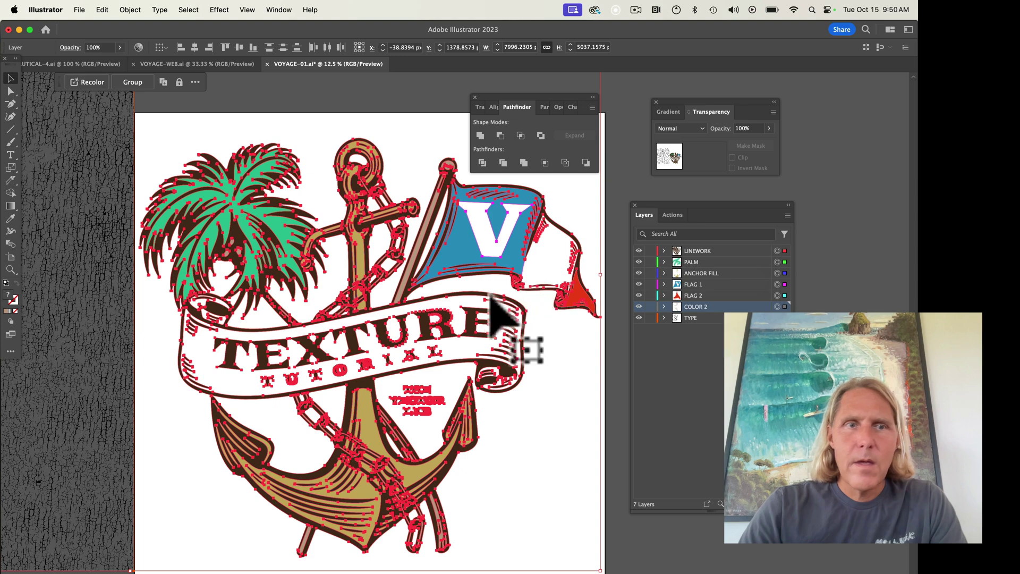
key("super+g")
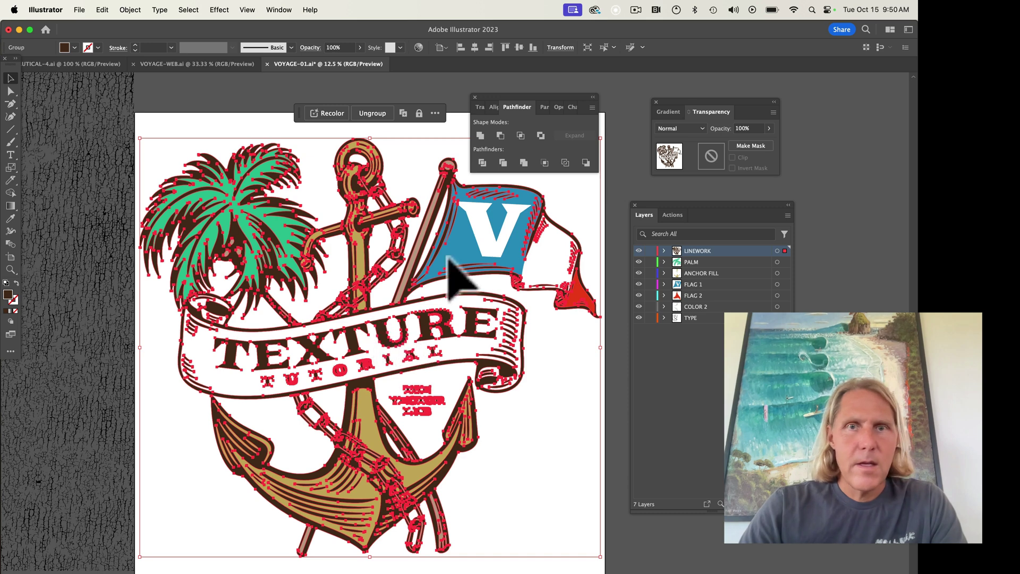
key("super+shift+g")
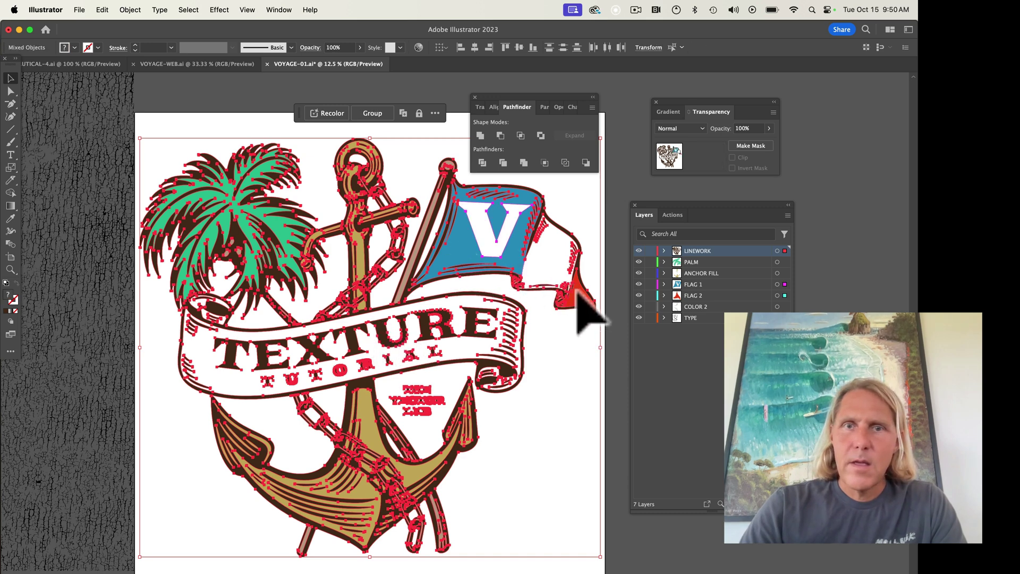
left_click(277, 223, "shift")
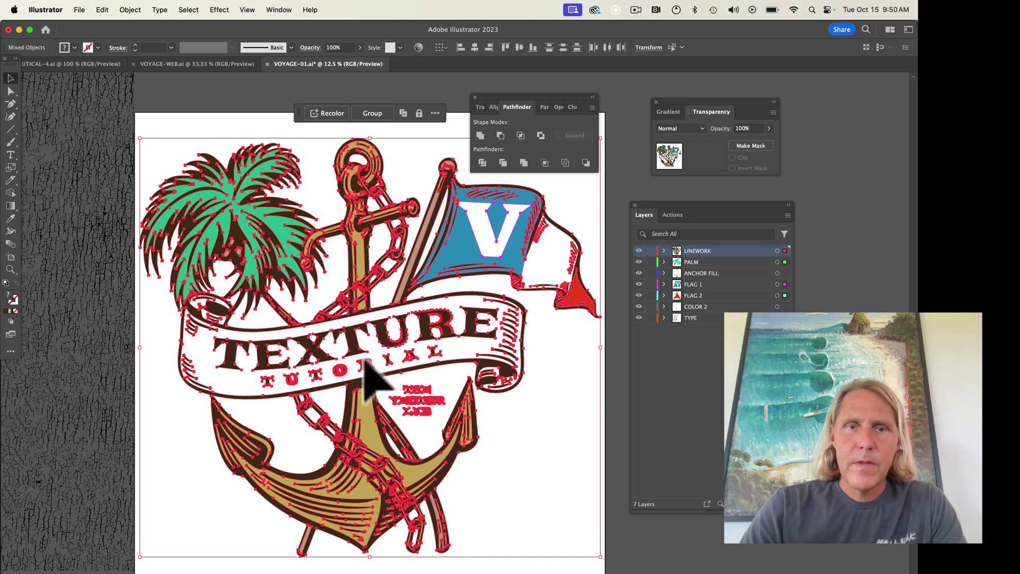
left_click(365, 415, "shift")
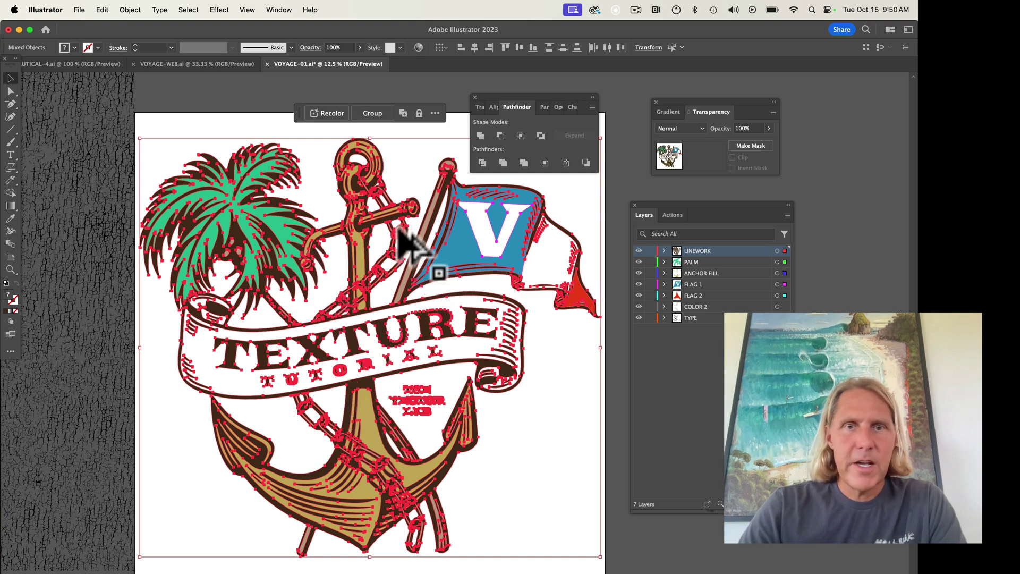
scroll(400, 229, "up", 4)
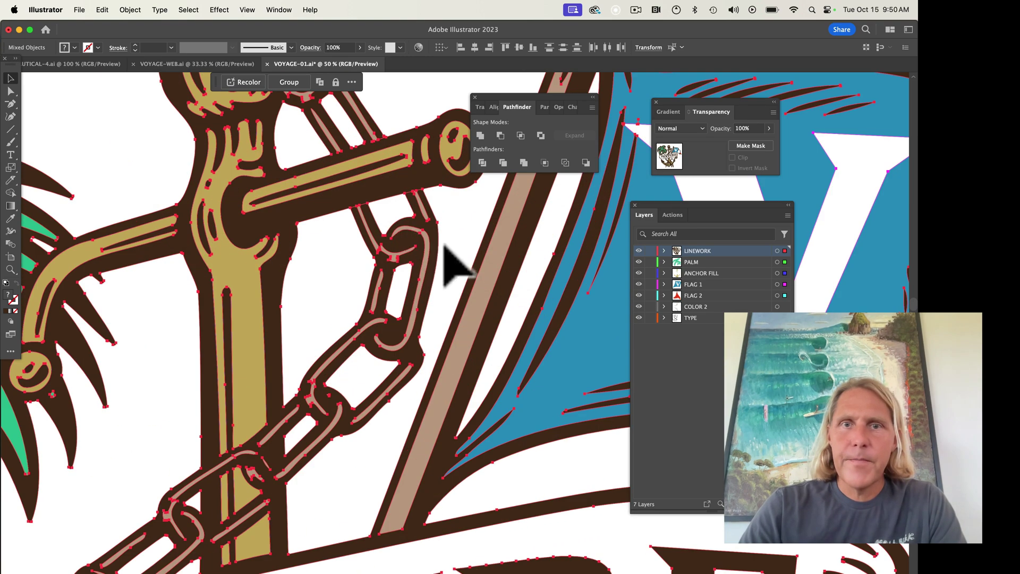
scroll(411, 260, "down", 5)
left_click(412, 262)
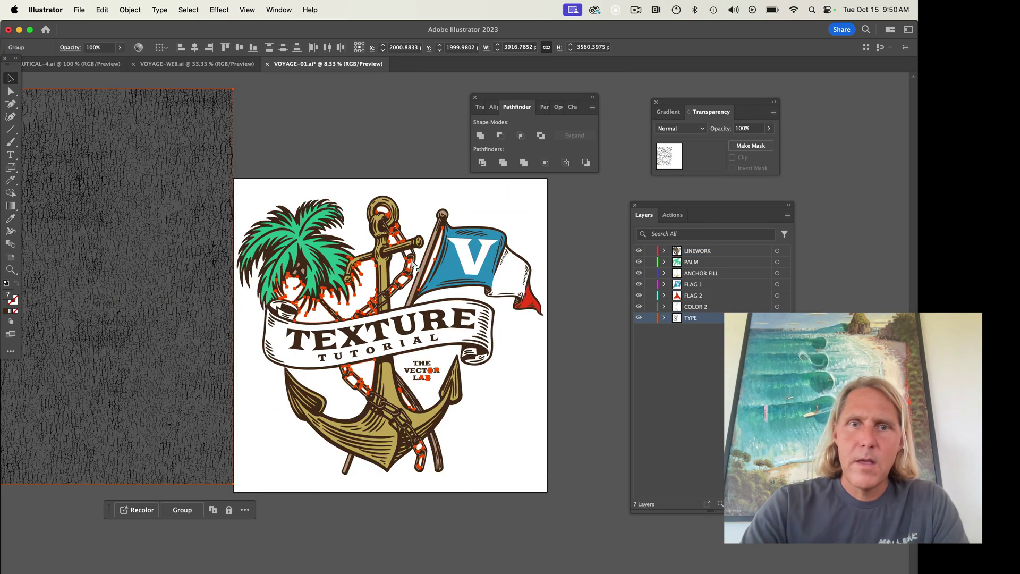
left_click(412, 262, "shift")
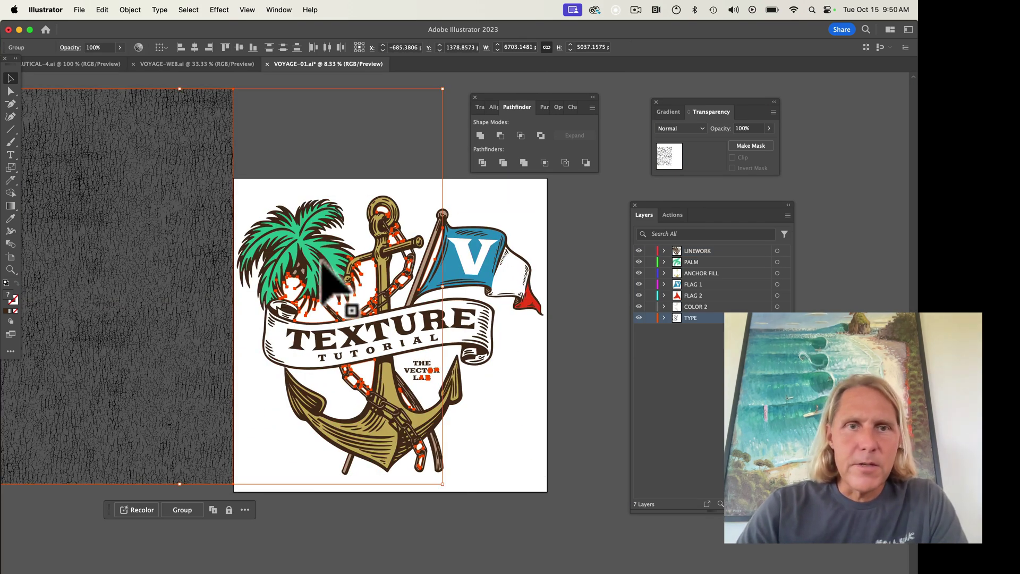
left_click(288, 167)
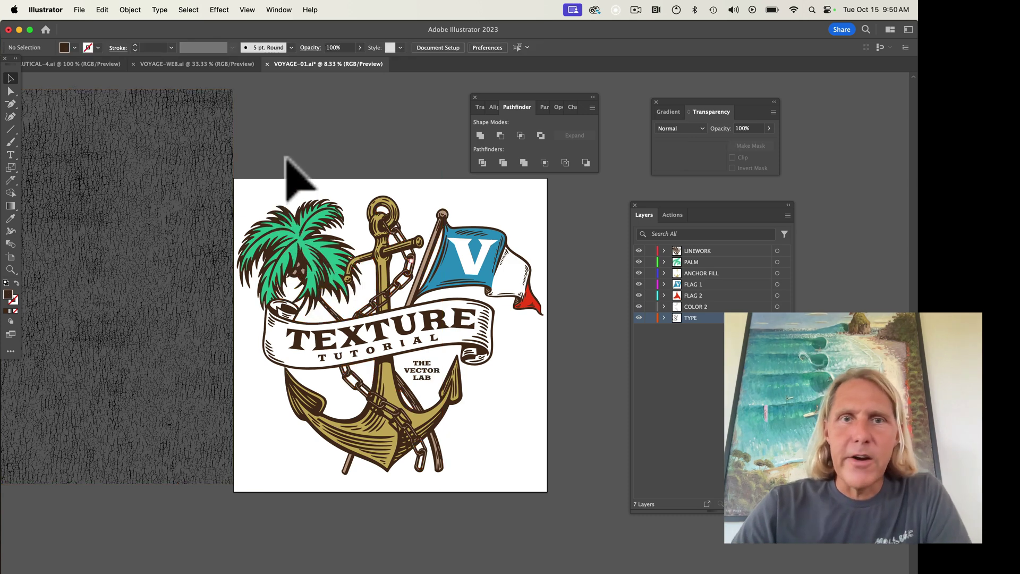
left_click(286, 280)
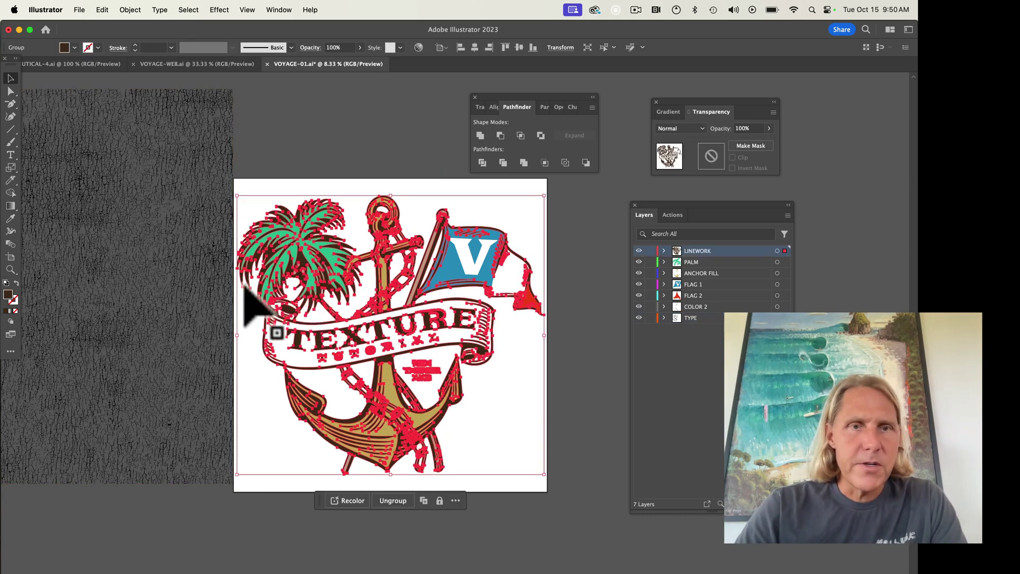
left_click(291, 294)
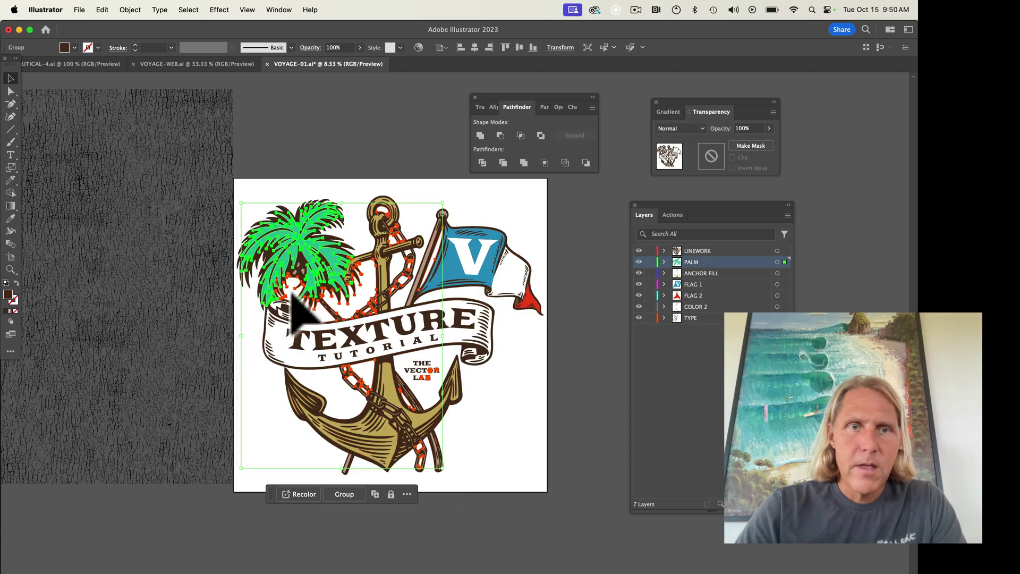
left_click(293, 250)
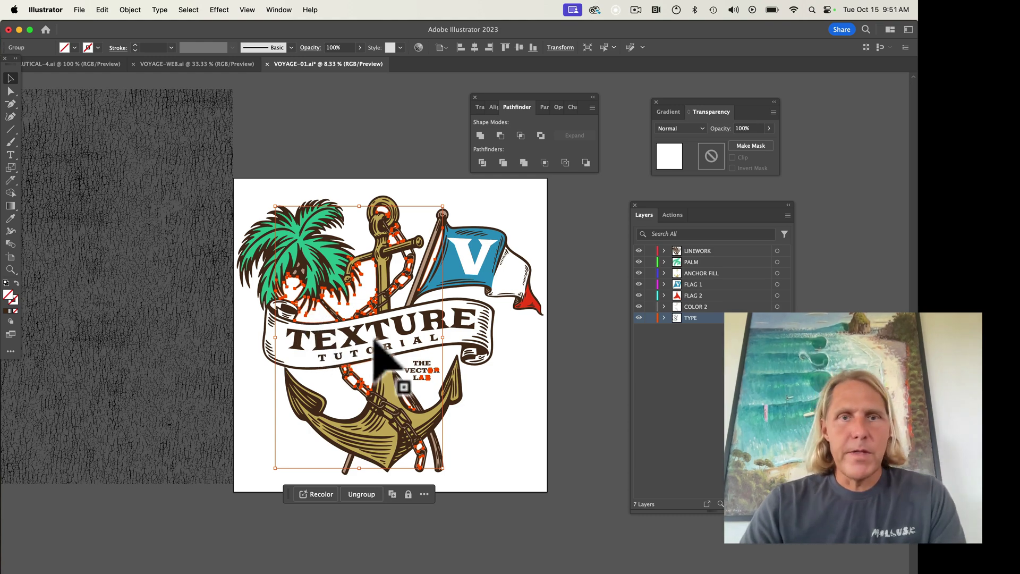
scroll(375, 306, "up", 4)
scroll(375, 305, "down", 3)
key("super+shift+a")
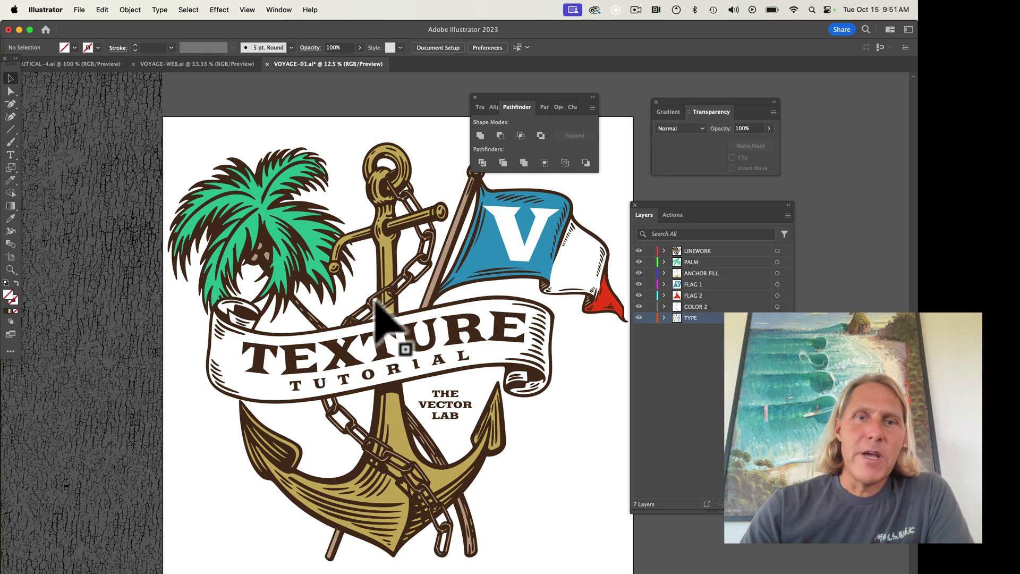
key("super+minus")
key("super+minus")
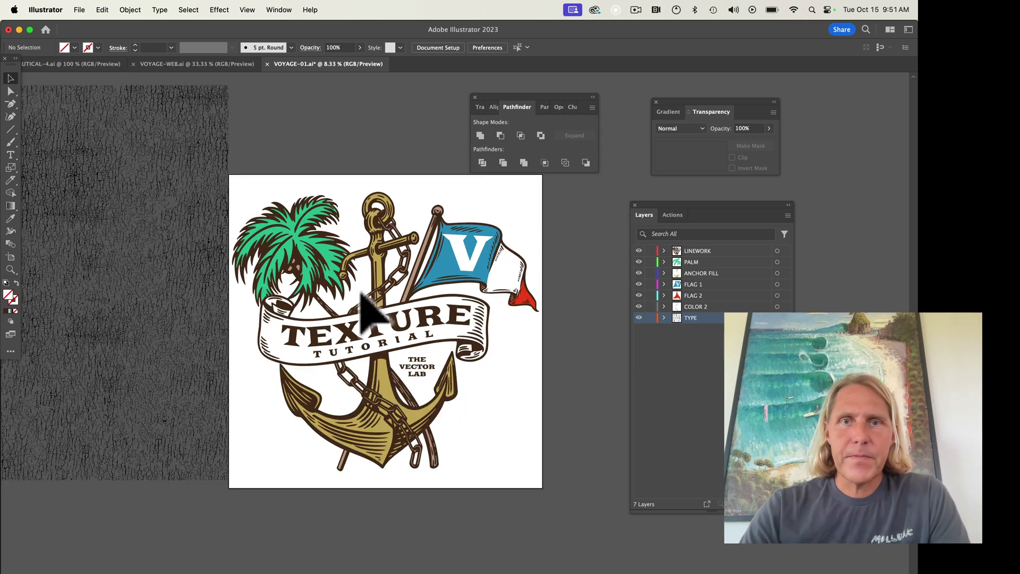
Move the TYPE layer to the top, rename it TEXTURE, and drag the crackle texture over the artwork.
scroll(402, 289, "up", 1)
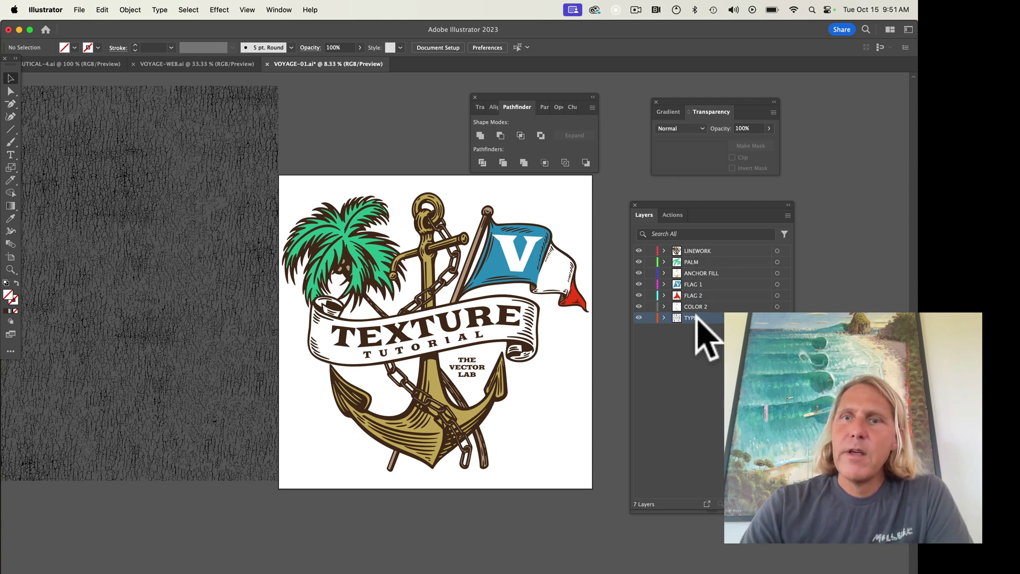
left_click_drag(697, 318, 704, 243)
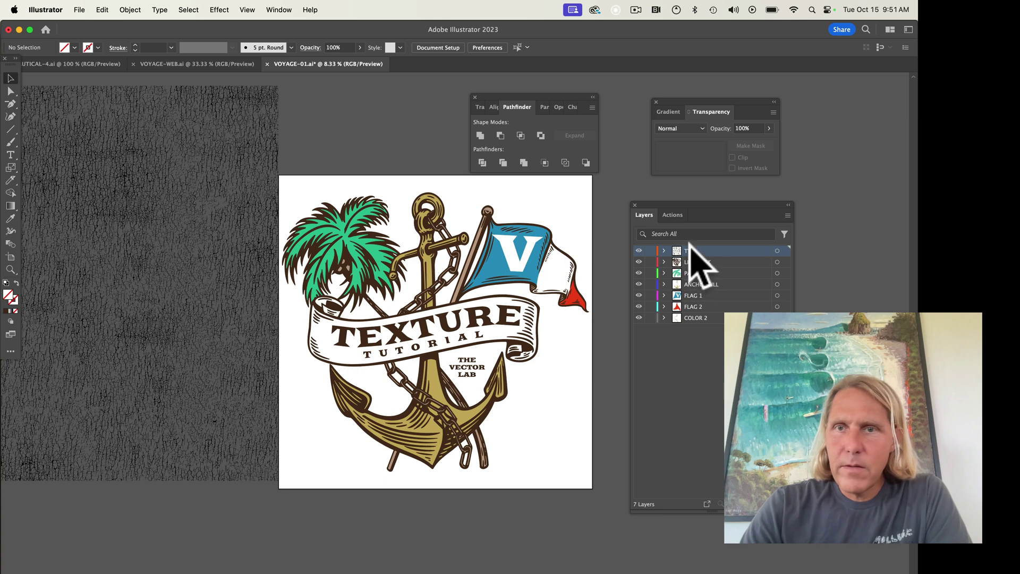
double_click(692, 250)
type("T")
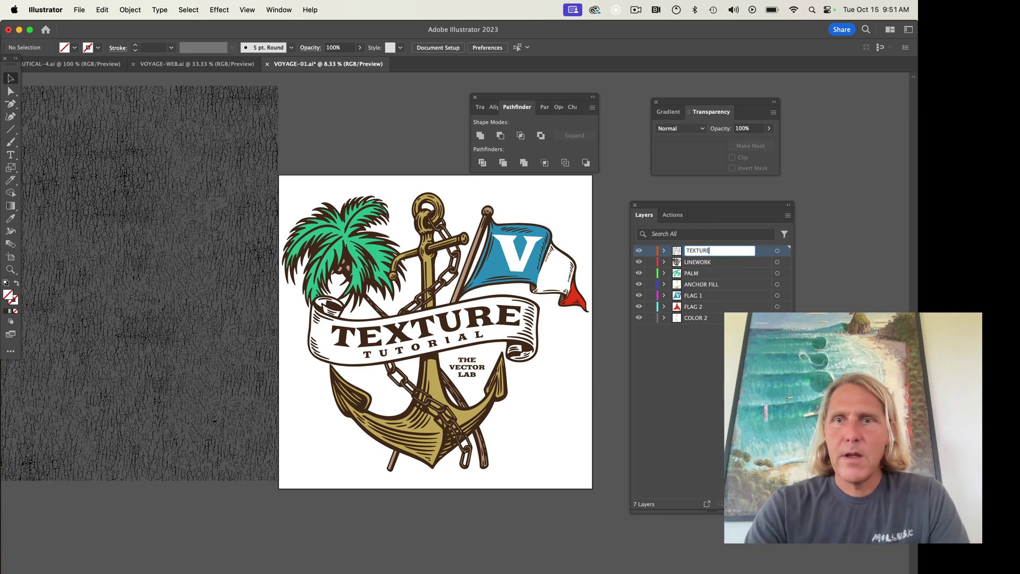
type("EXTURE")
key("Return")
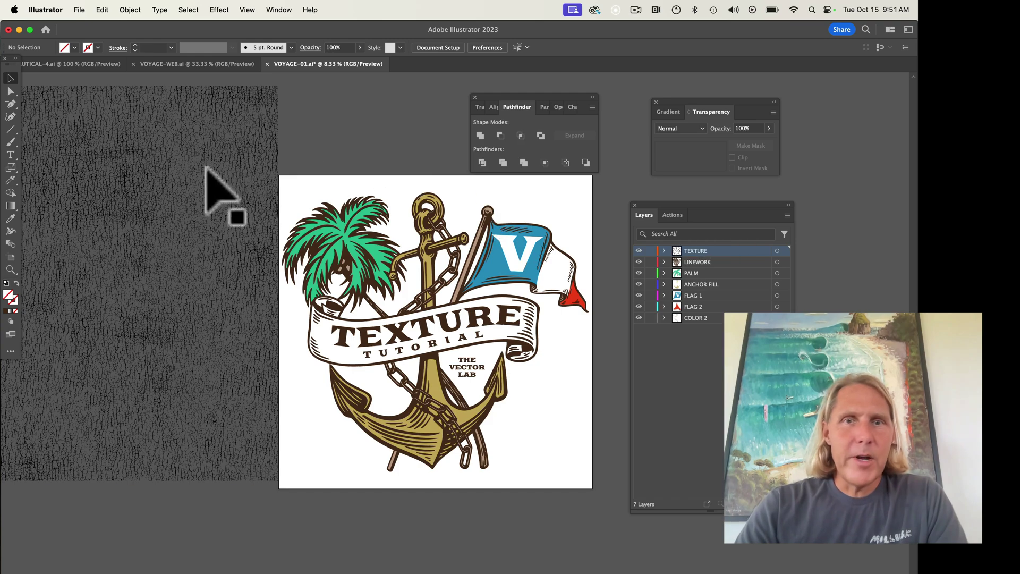
left_click_drag(221, 193, 519, 212)
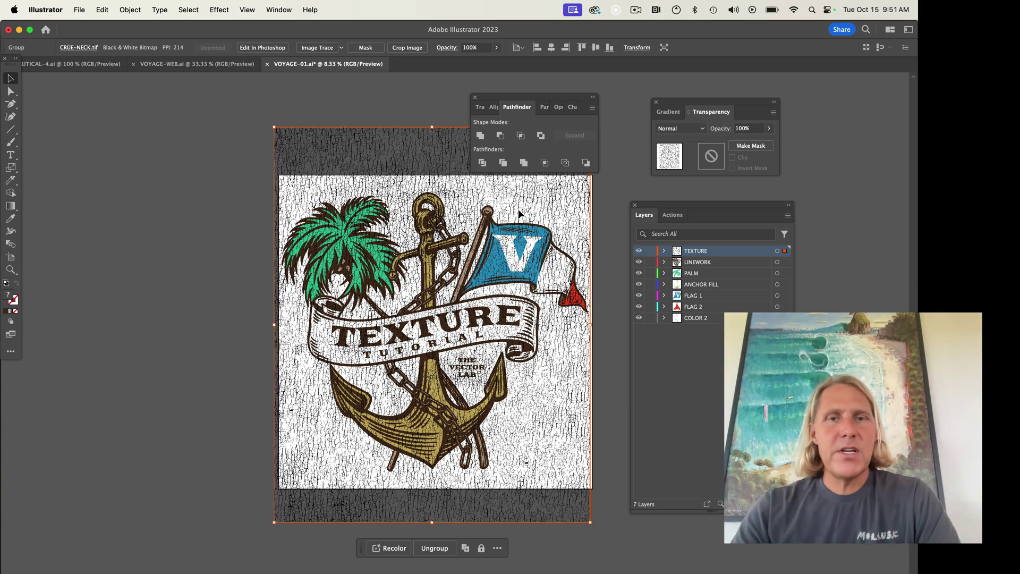
scroll(393, 287, "up", 3)
scroll(396, 290, "up", 1)
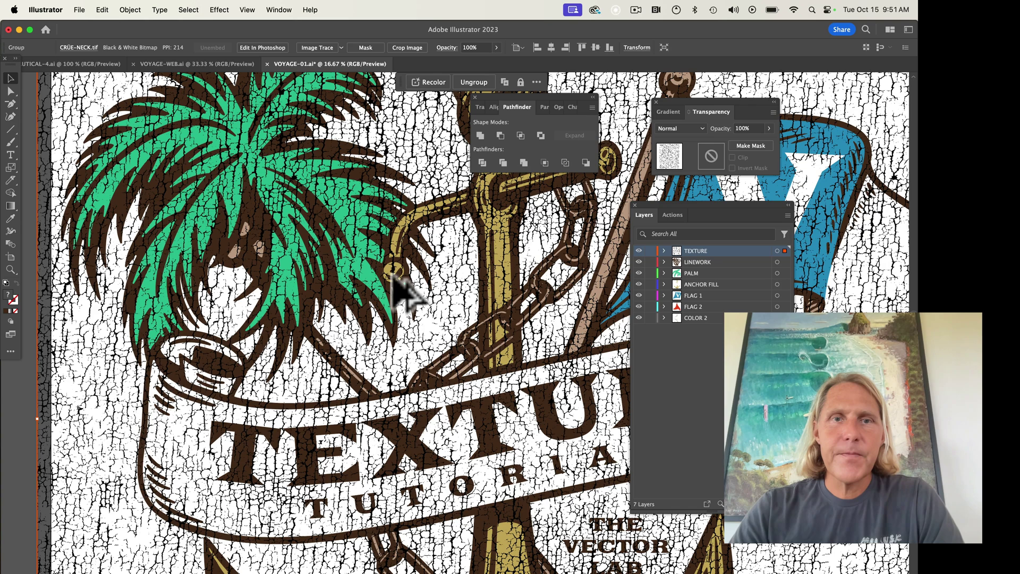
scroll(394, 279, "down", 4)
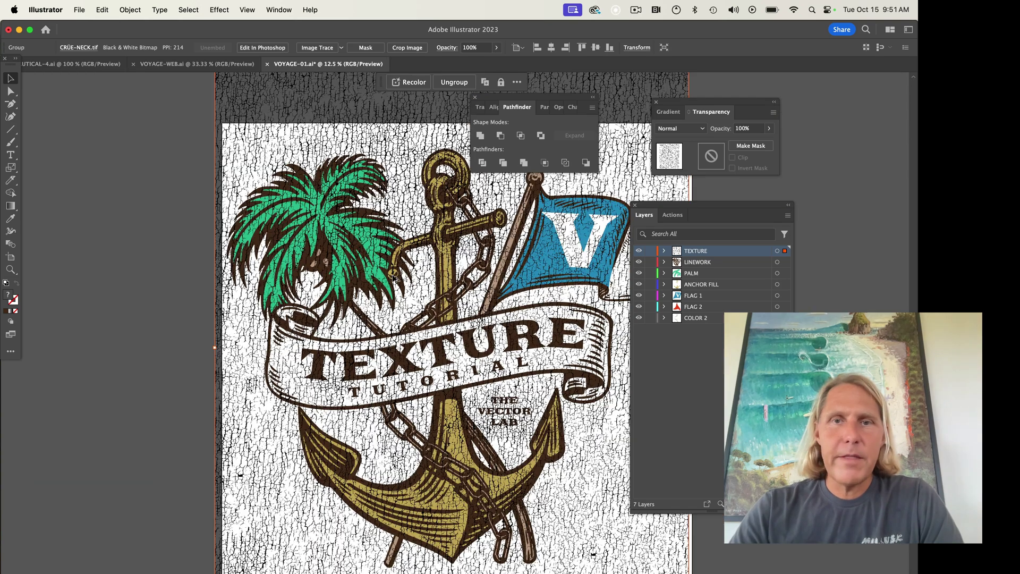
scroll(394, 278, "right", 3)
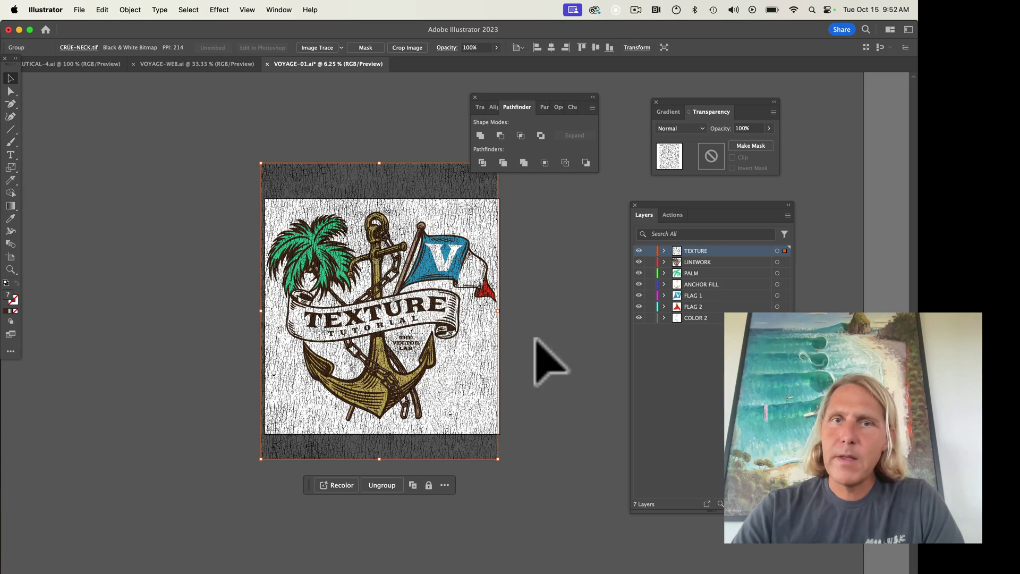
scroll(337, 319, "up", 4)
scroll(337, 319, "down", 3)
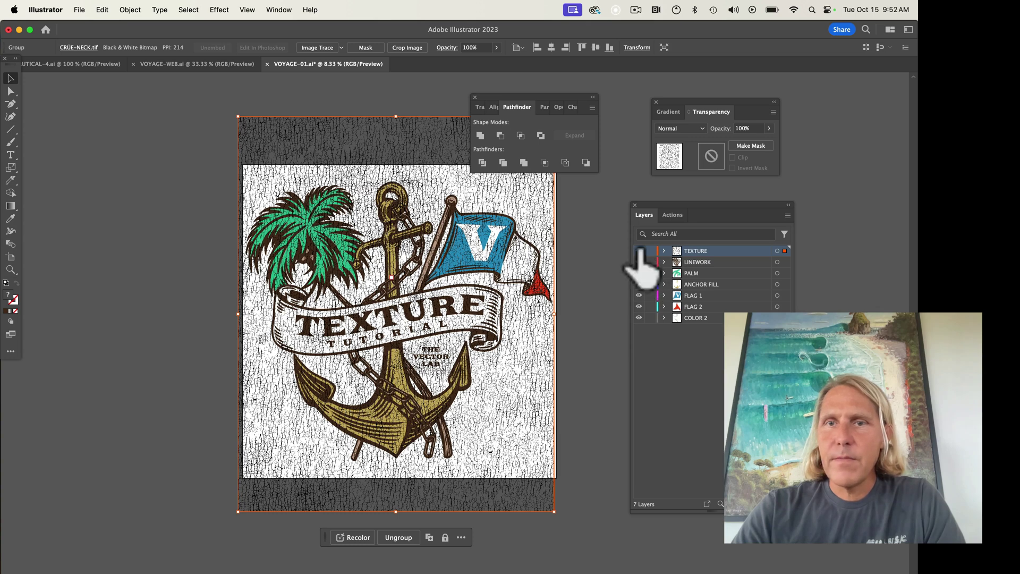
Hide all layers except LINEWORK, make it current, and paste the crackle texture into it.
left_click(638, 250)
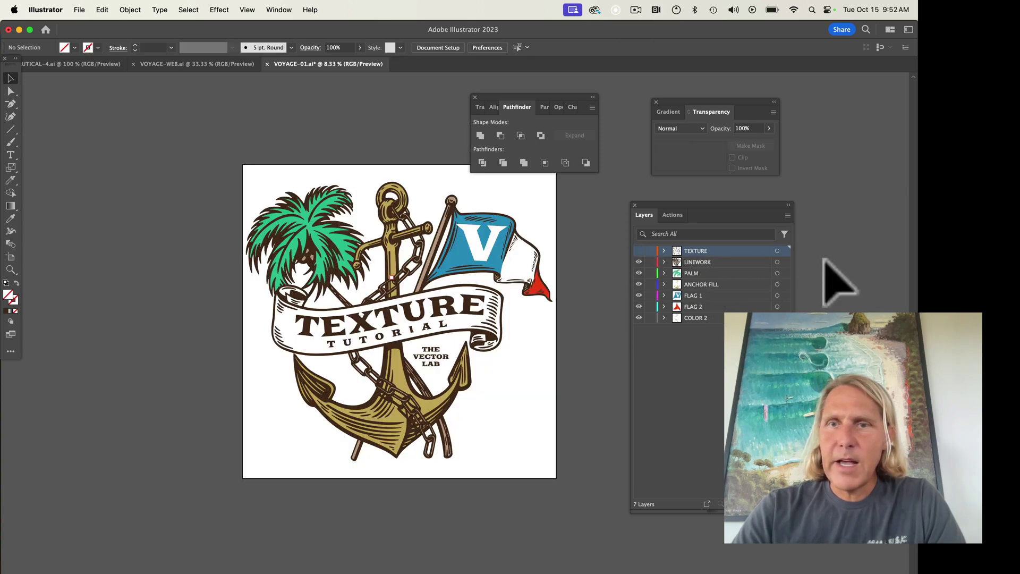
left_click_drag(639, 273, 645, 340)
left_click(697, 263)
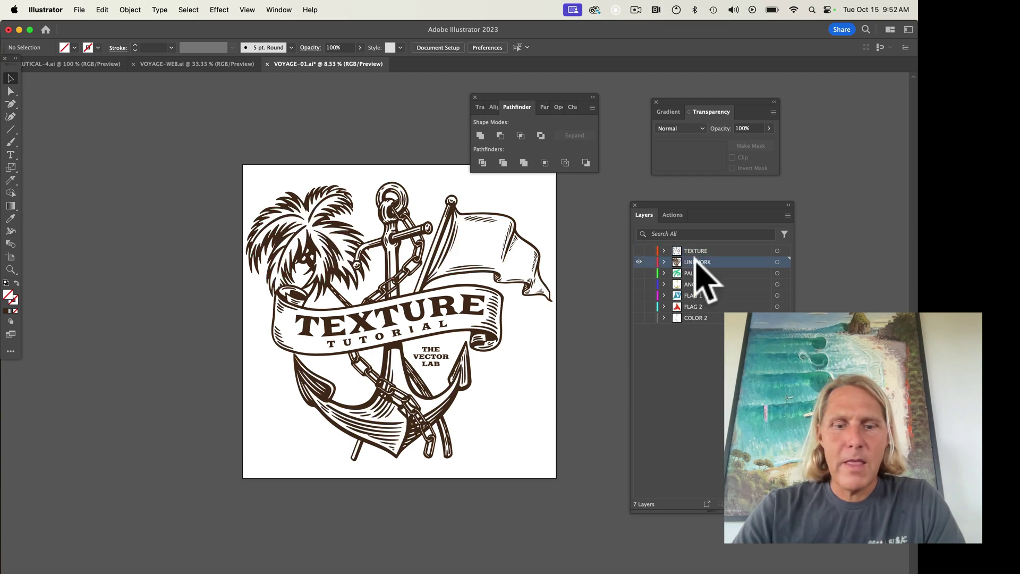
key("super+v")
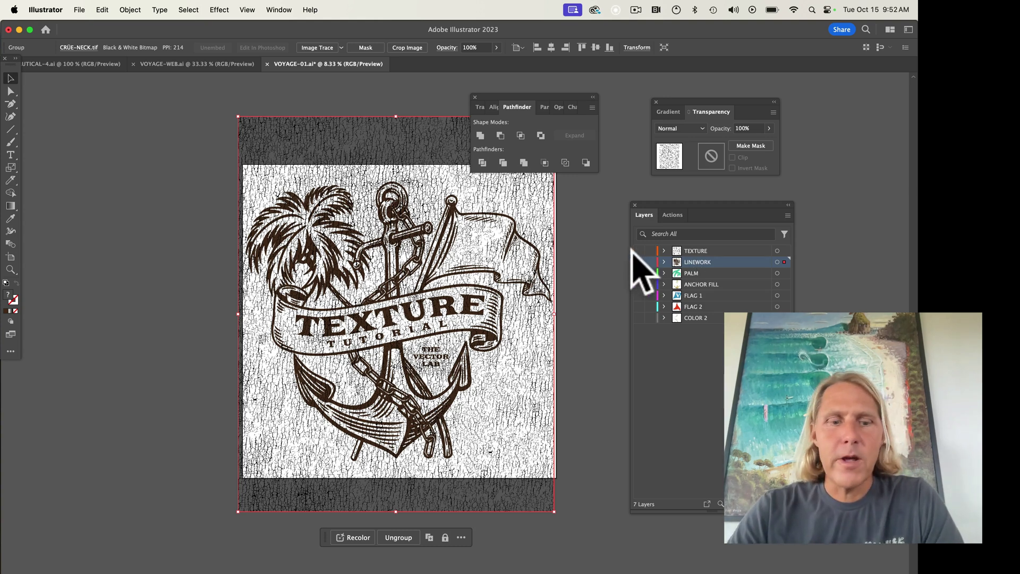
Make an opacity mask from the texture, toggle its Clip option, then release the mask.
left_click(777, 262)
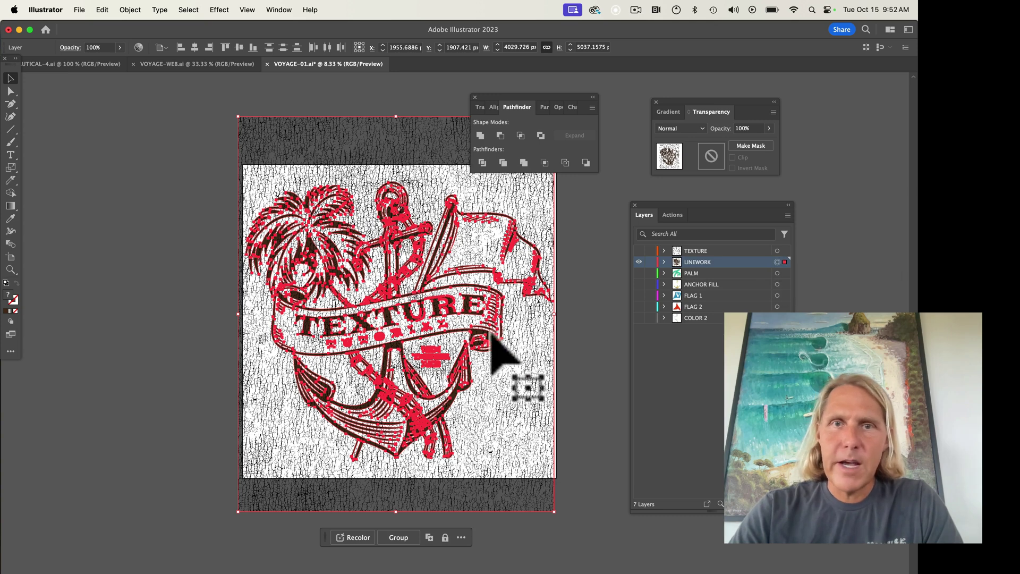
left_click(757, 146)
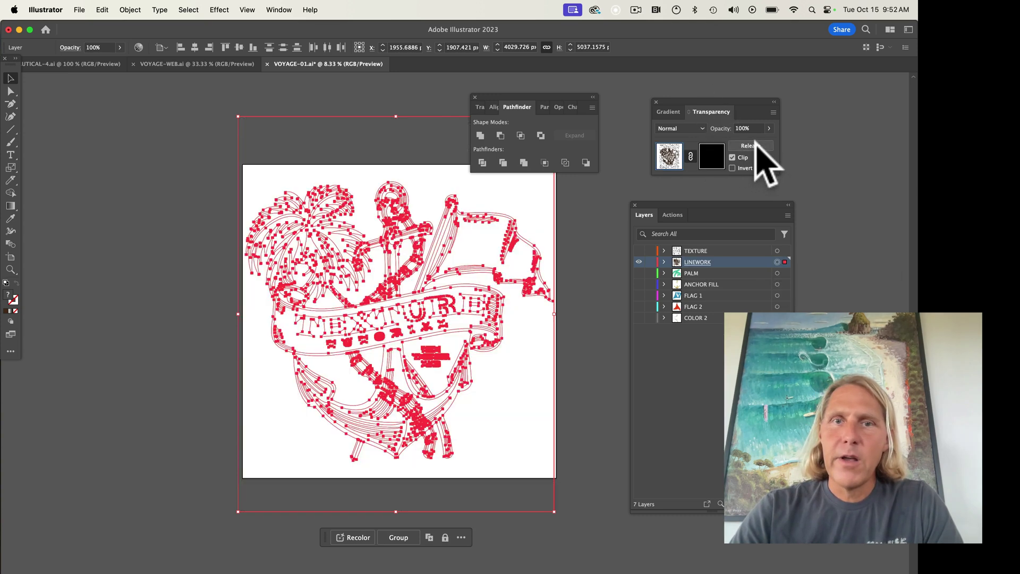
left_click(732, 157)
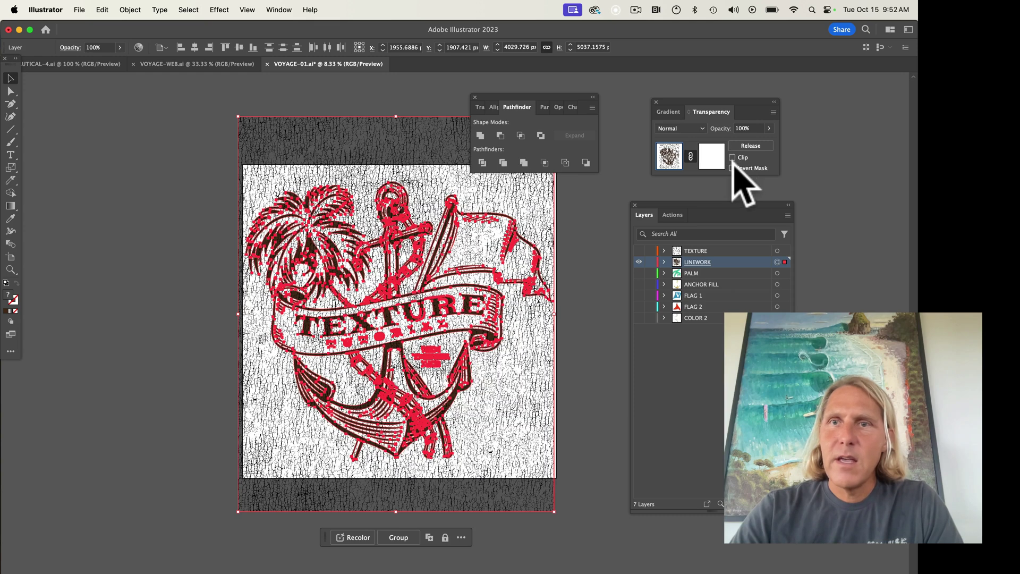
left_click(732, 157)
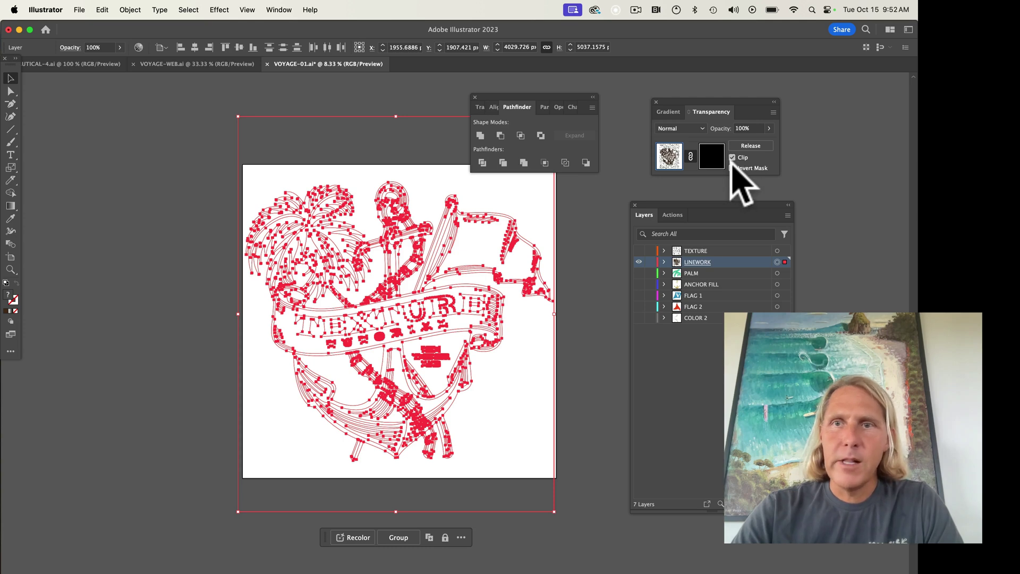
left_click(733, 157)
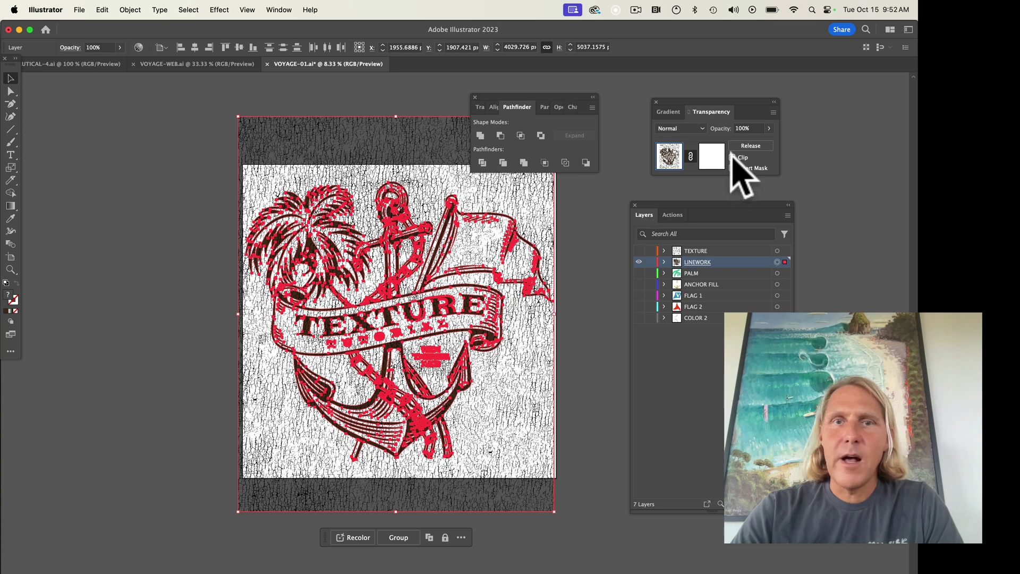
left_click(732, 157)
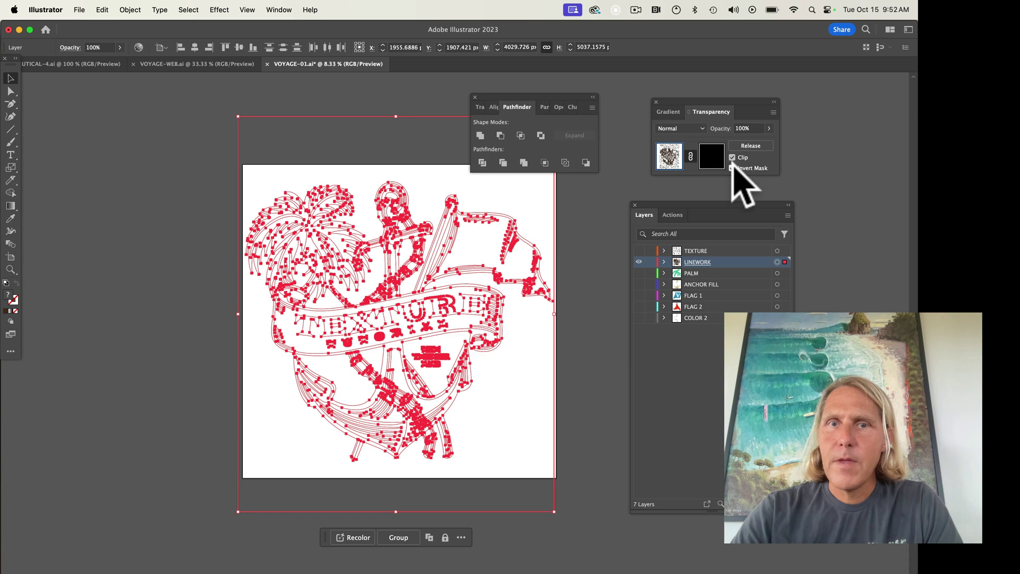
left_click(733, 168)
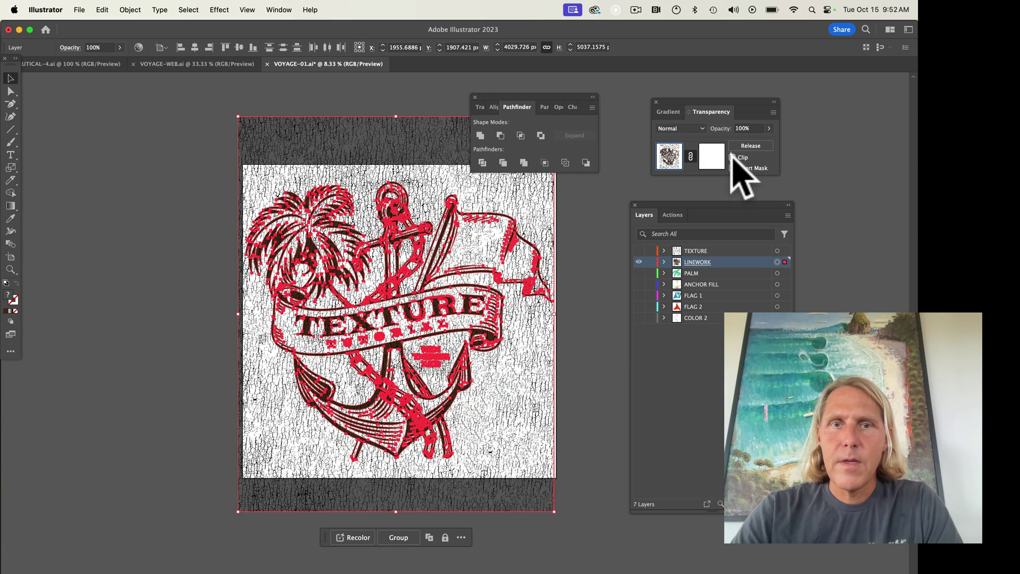
Reselect the texture with the linework and make the opacity mask again.
left_click(601, 180)
left_click(535, 217)
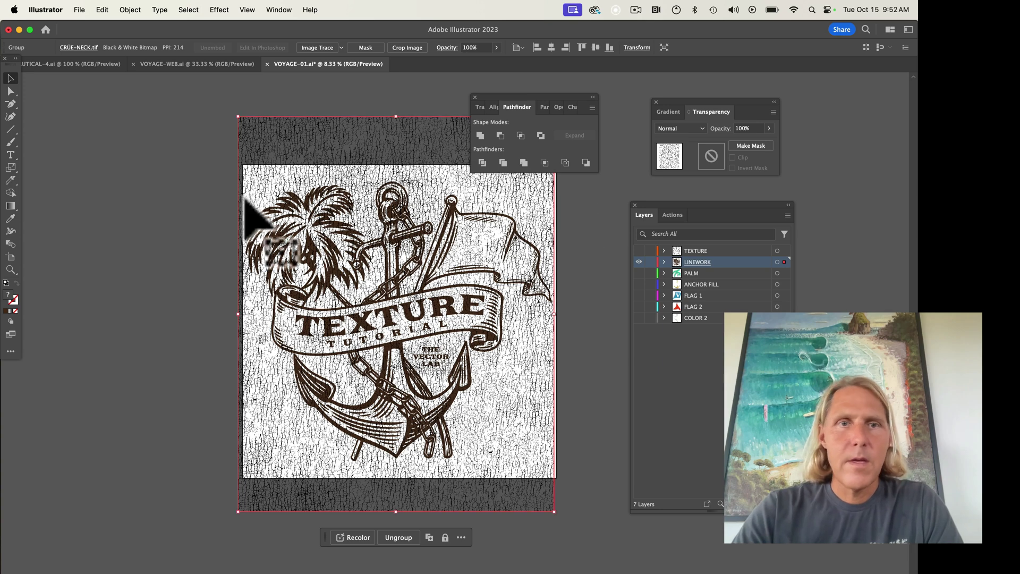
left_click_drag(167, 180, 569, 486)
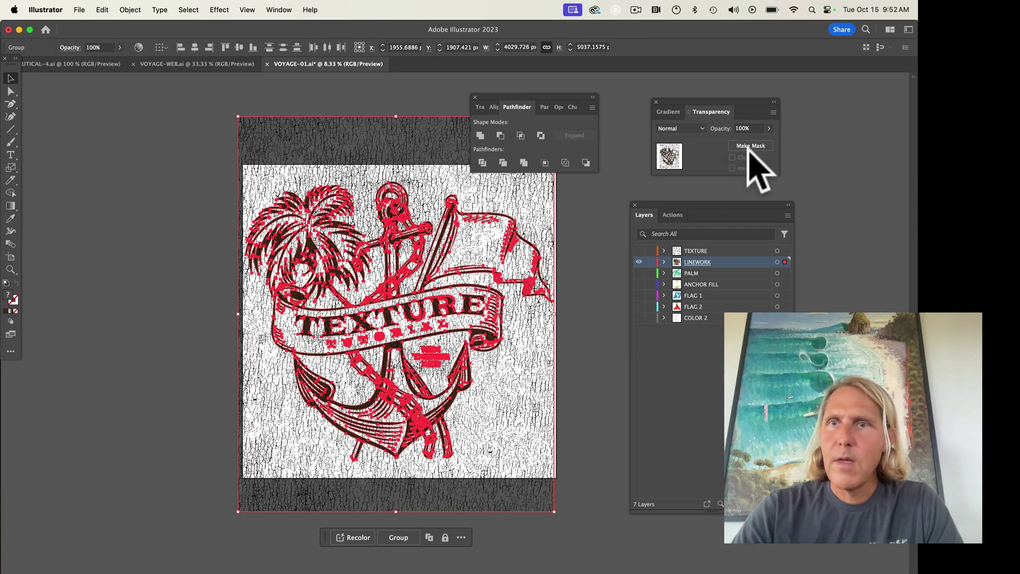
left_click(750, 146)
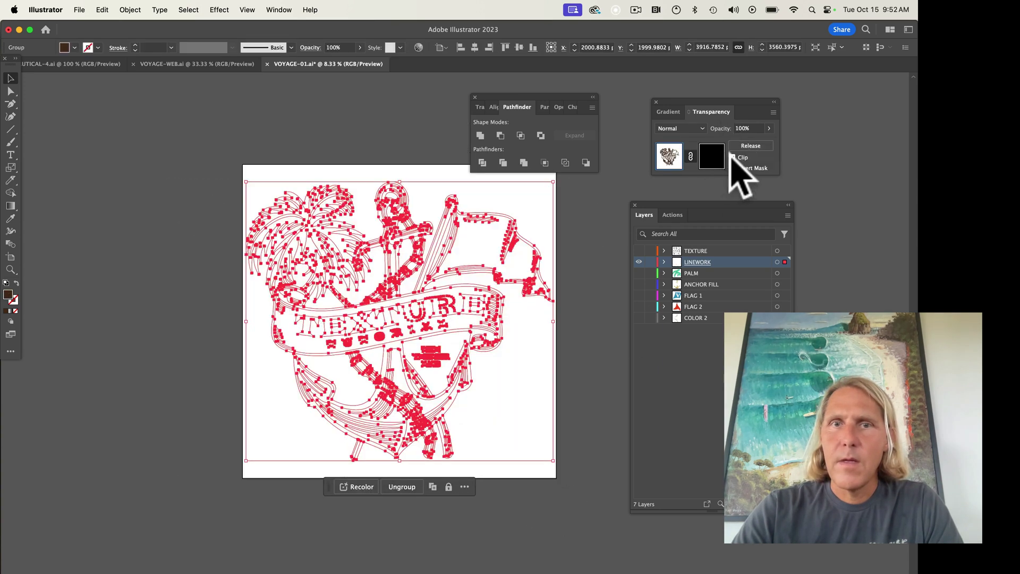
left_click(566, 207)
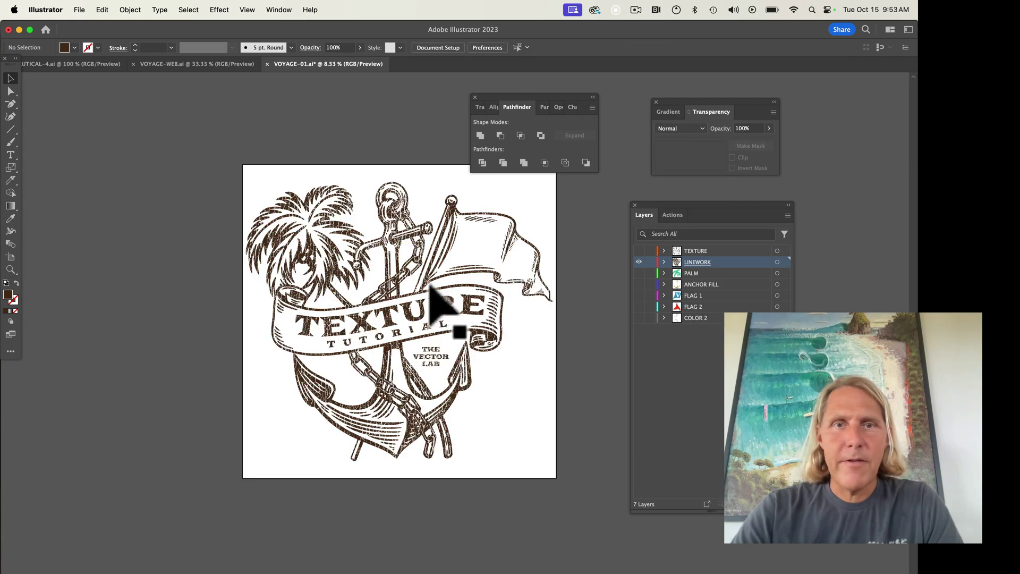
scroll(421, 281, "up", 2)
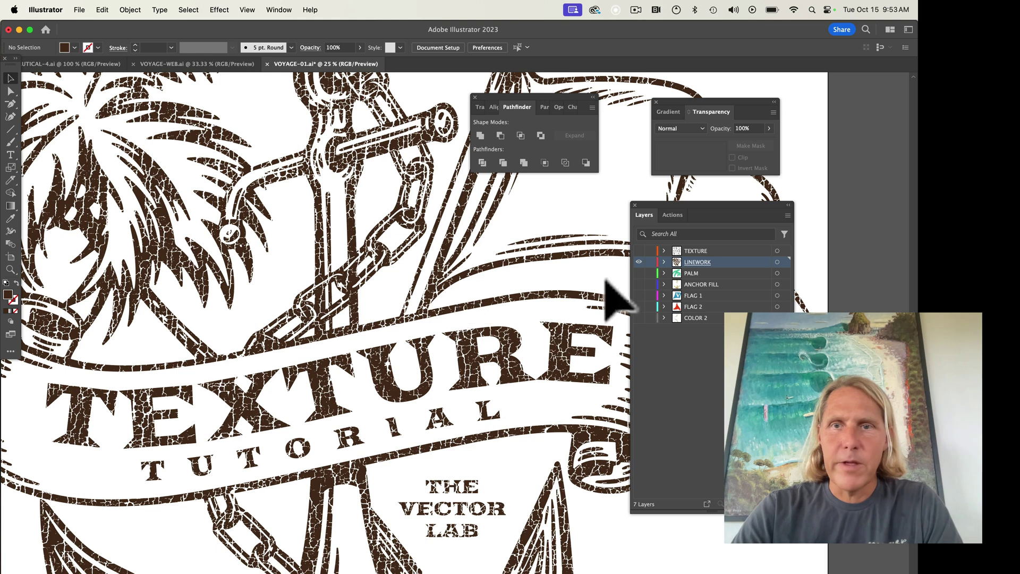
left_click(639, 274)
left_click(638, 284)
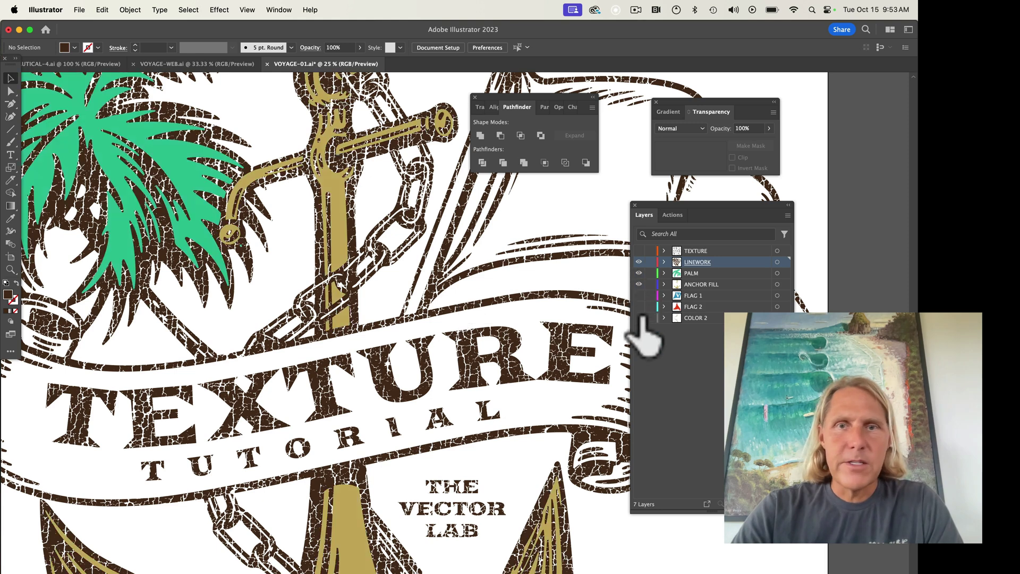
left_click(639, 295)
left_click(638, 307)
left_click(638, 317)
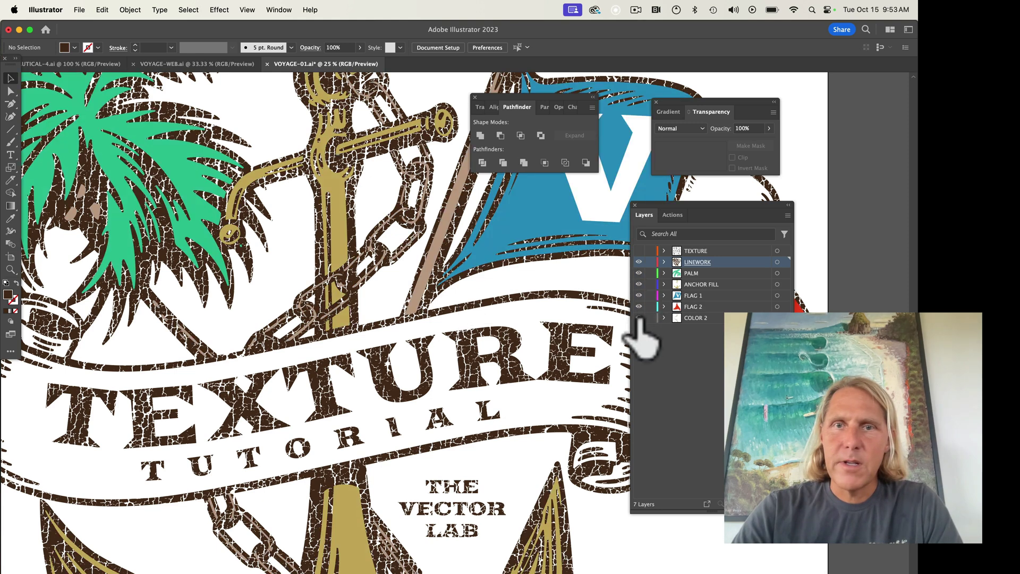
left_click(638, 261, "alt")
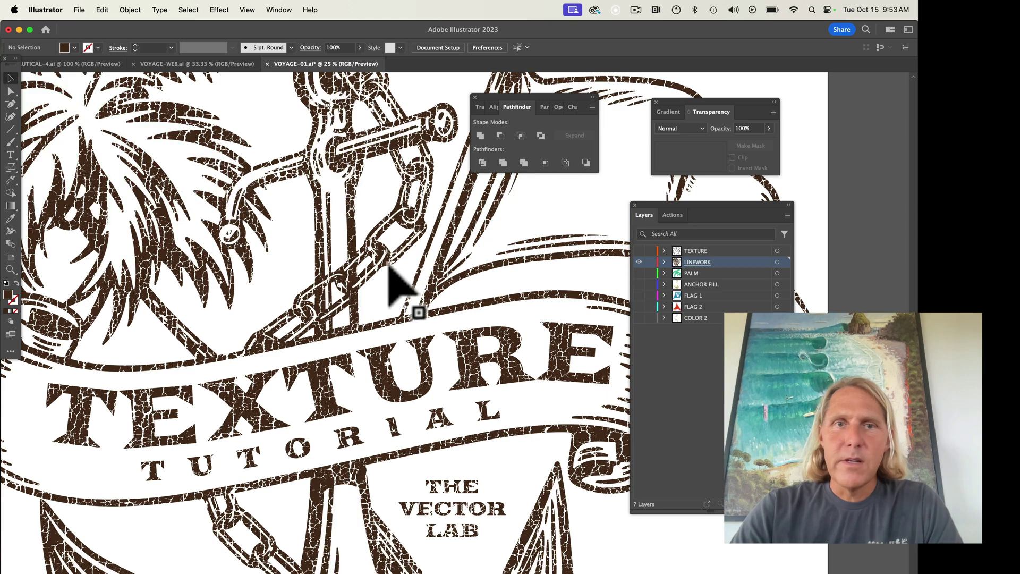
scroll(398, 284, "down", 2)
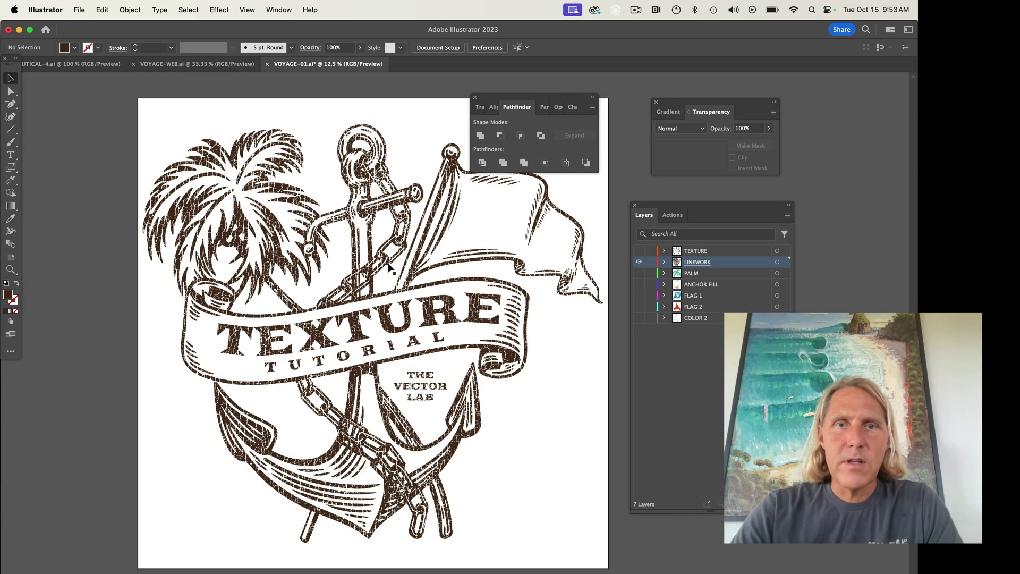
Paste the crackle texture into the green PALM layer and make it the palm's opacity mask.
left_click(639, 262)
left_click(639, 274)
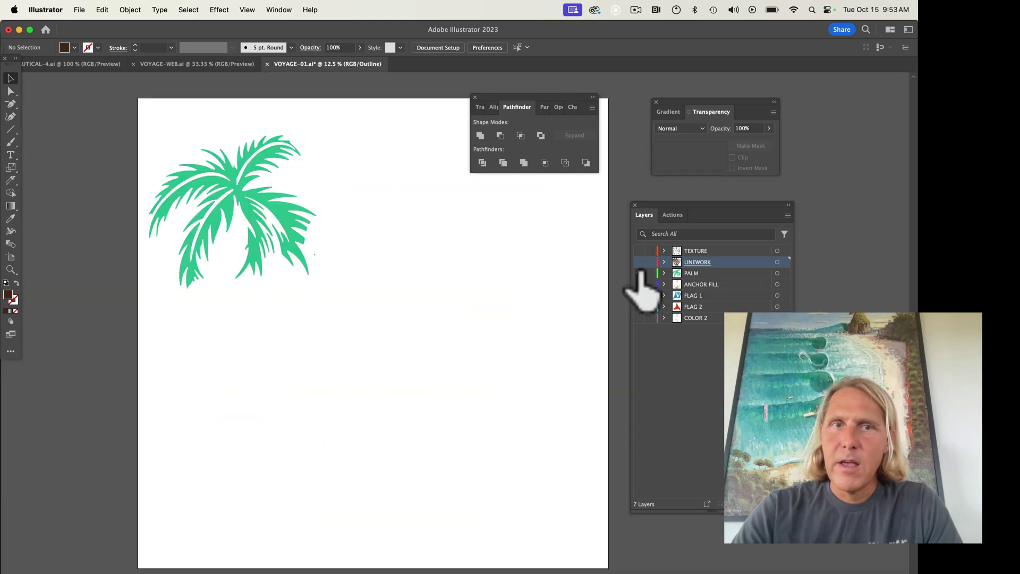
left_click(747, 272)
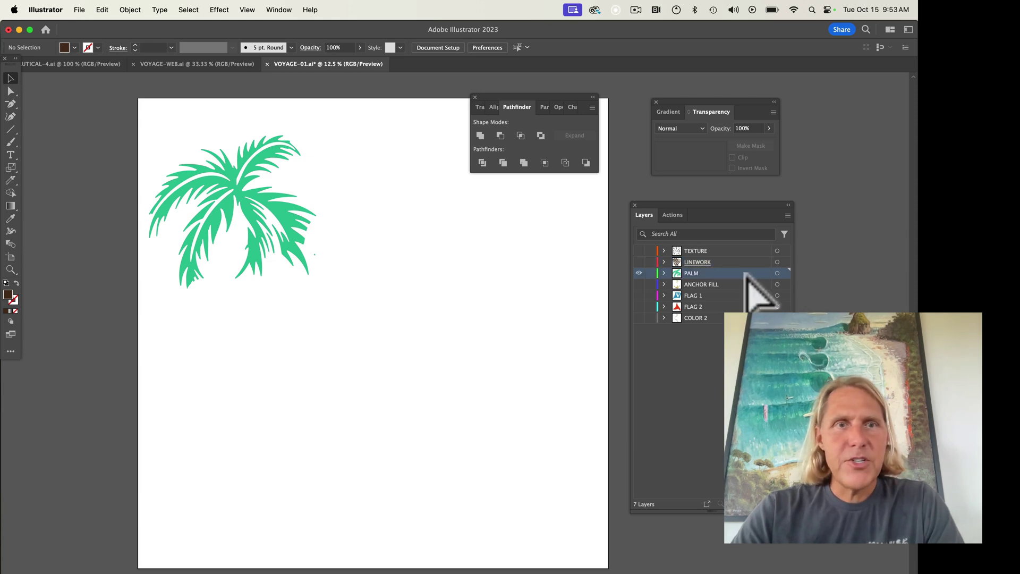
key("super+v")
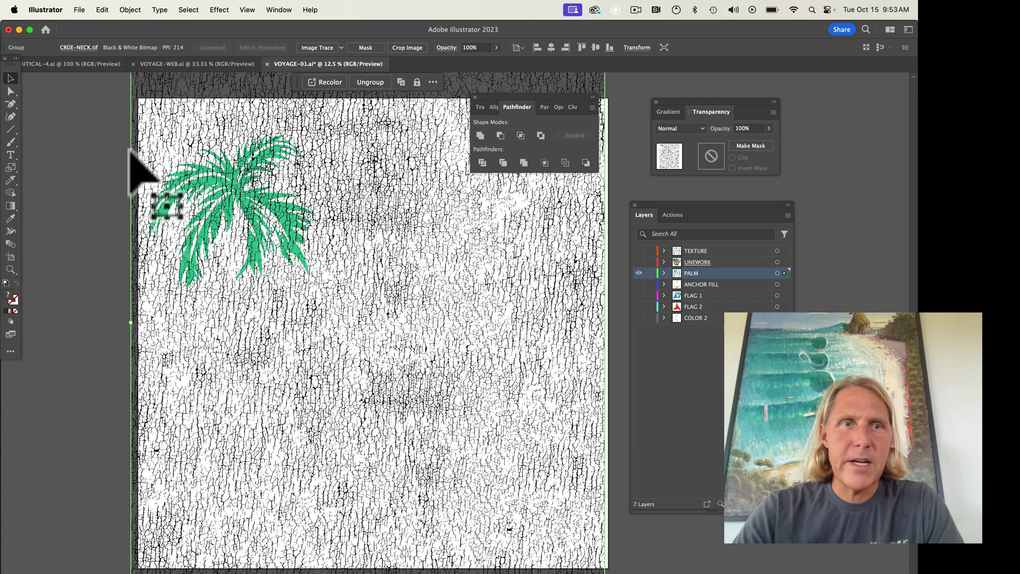
left_click(256, 248)
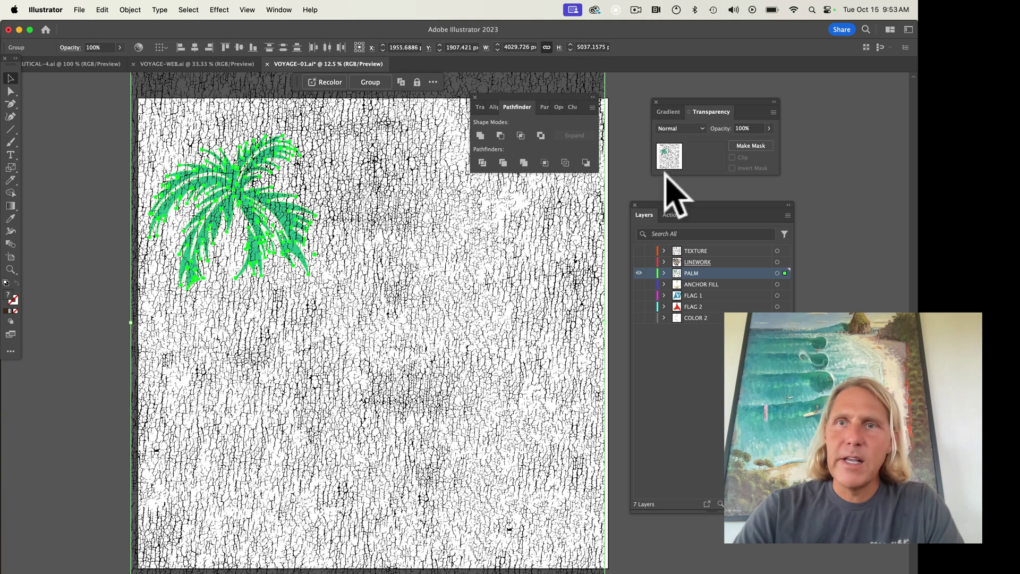
left_click(752, 145)
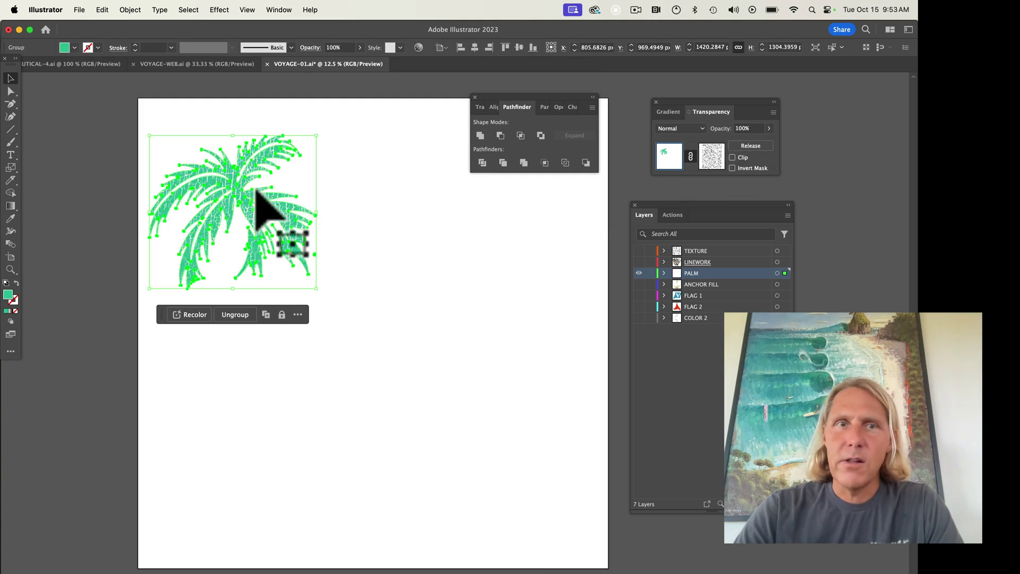
left_click(102, 167)
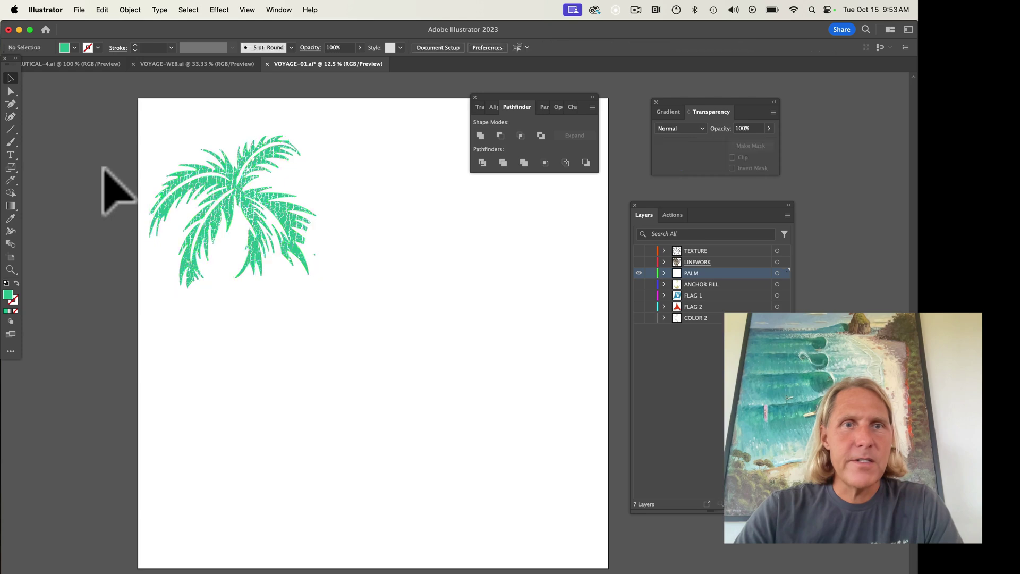
Switch to the ANCHOR FILL layer and mask the gold anchor with the pasted crackle texture.
left_click(639, 272)
left_click(639, 284)
left_click(697, 286)
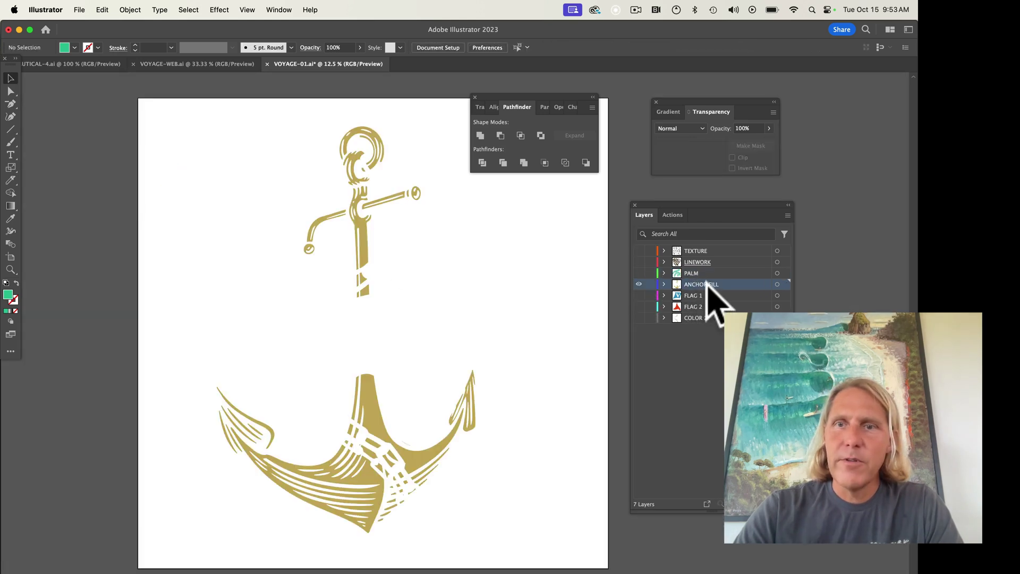
key("super+v")
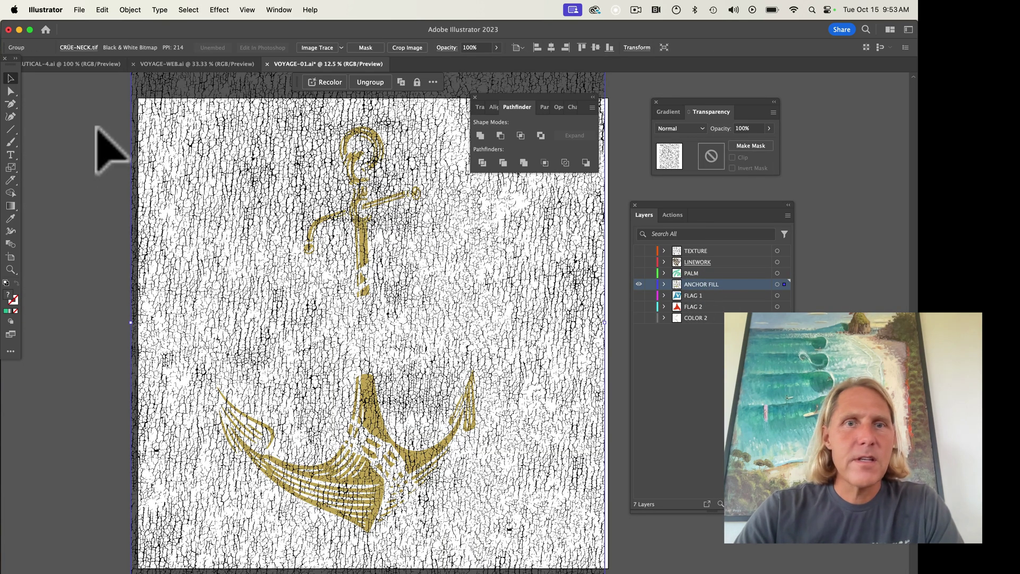
key("super+a")
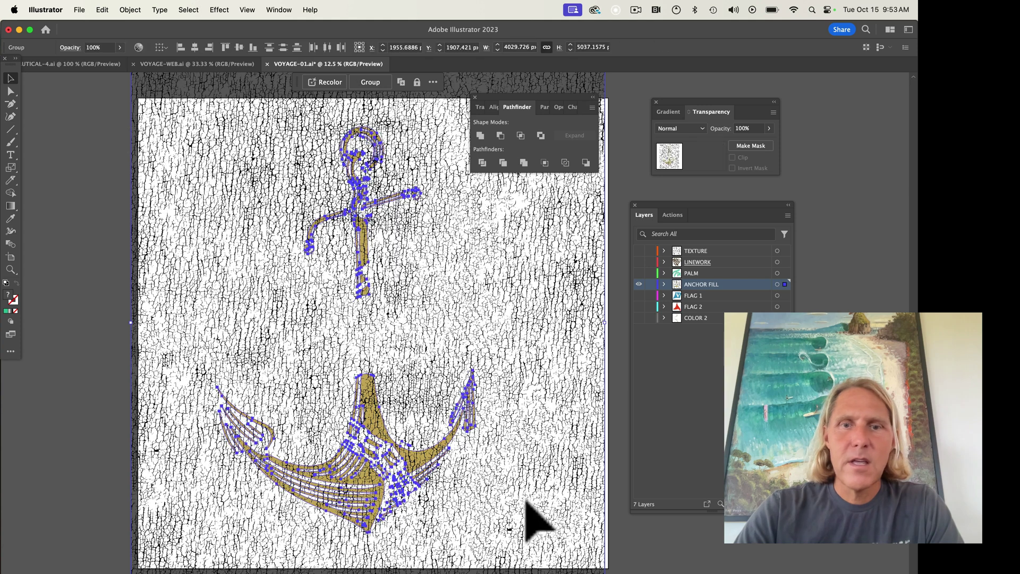
left_click(741, 148)
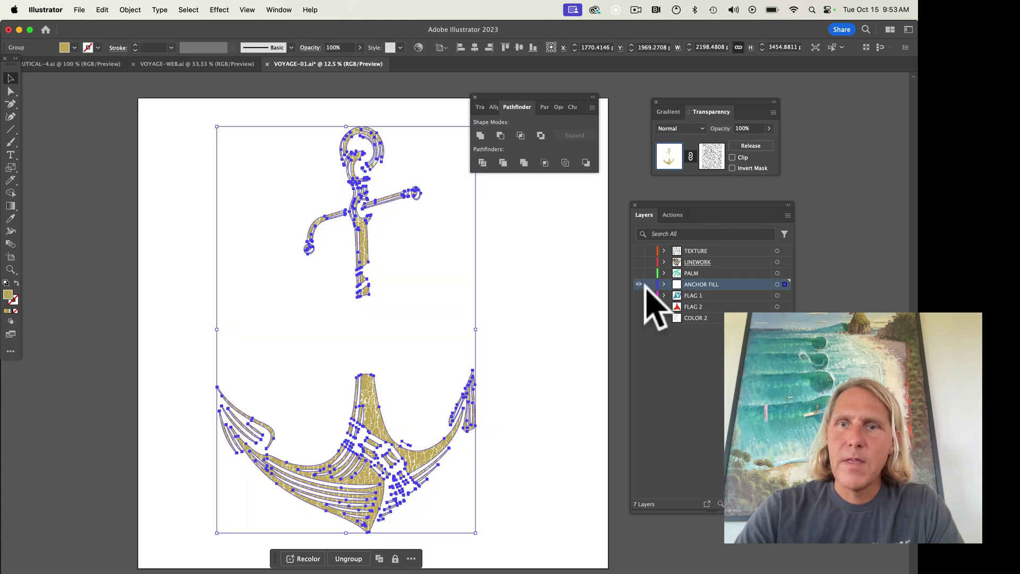
Mask the blue FLAG 1 shape with the crackle texture, with Clip unchecked.
left_click(639, 284)
left_click(639, 296)
left_click(698, 296)
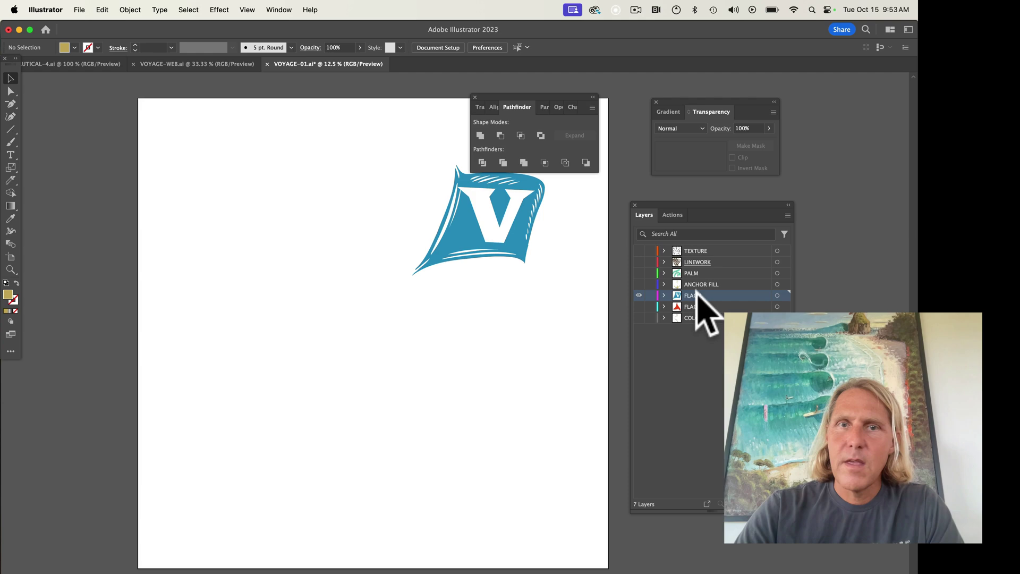
key("super+f")
key("super+a")
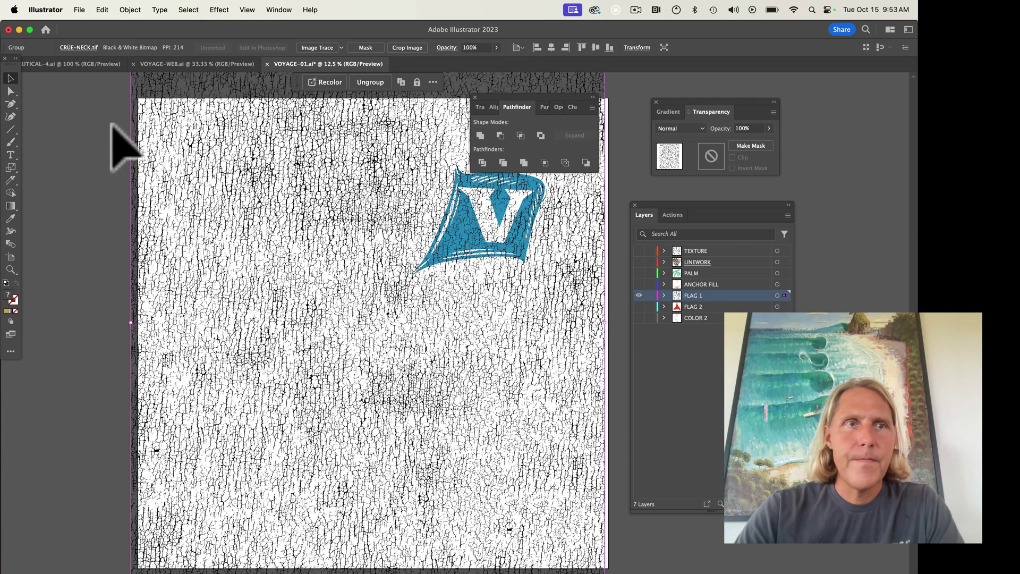
left_click(742, 148)
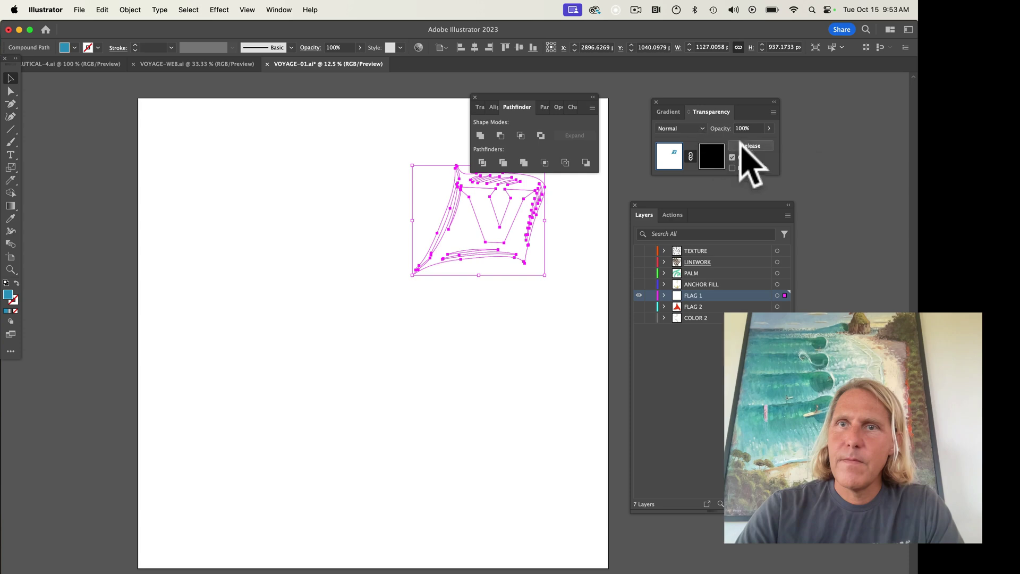
left_click(733, 157)
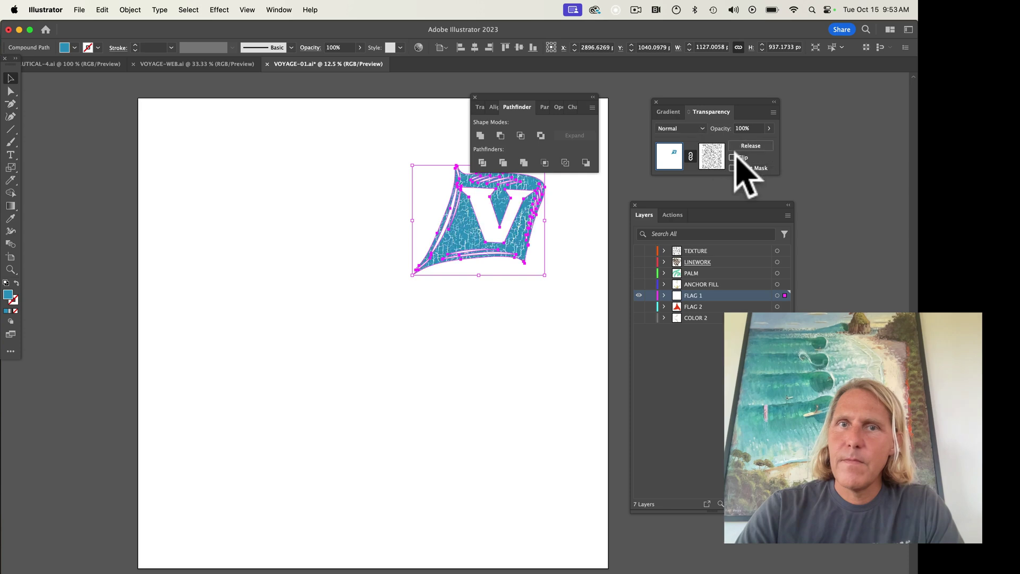
left_click(640, 296)
Paste the crackle texture into FLAG 2 and make it the red flag's opacity mask.
key("super+y")
left_click(639, 307)
key("super+y")
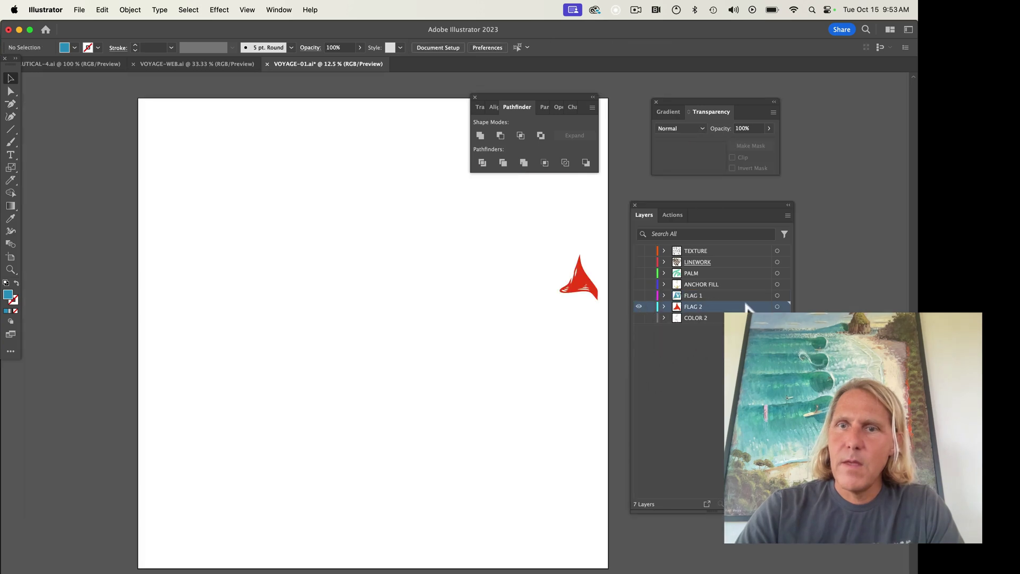
key("super+f")
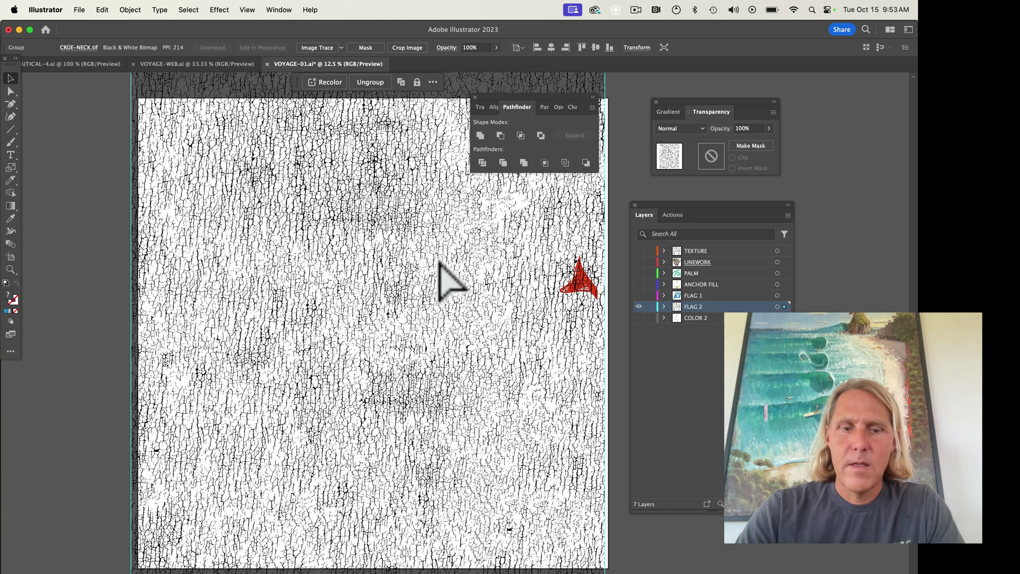
left_click(748, 146)
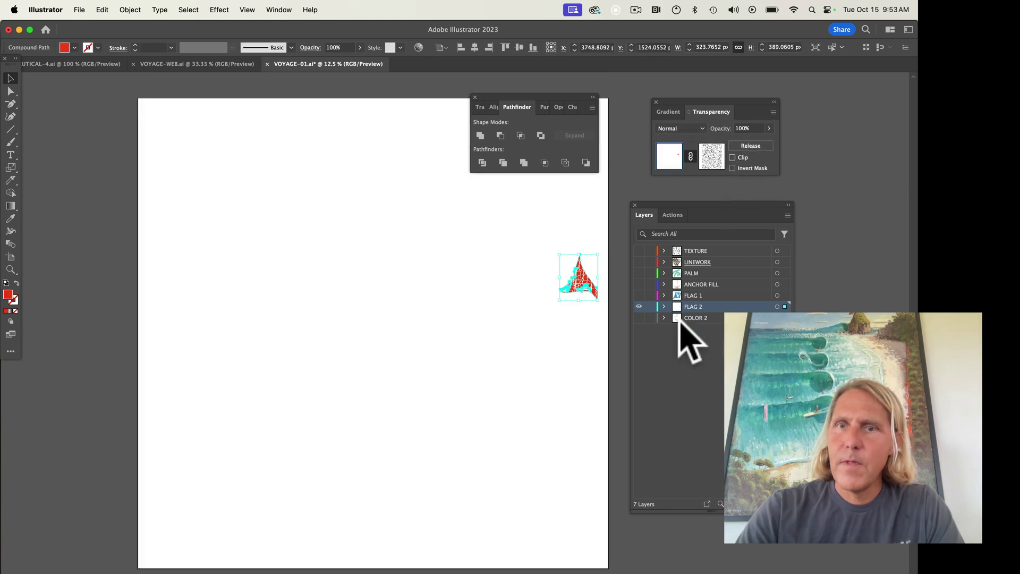
left_click(640, 311)
Mask COLOR 2's tan flagpole and chain with the crackle texture, with Clip turned off.
left_click(640, 317)
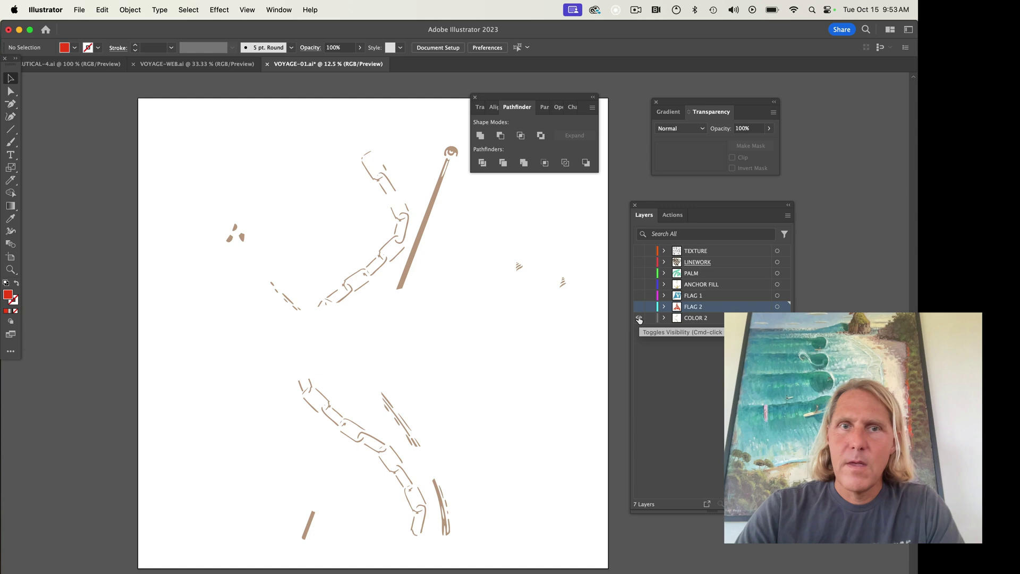
left_click(689, 316)
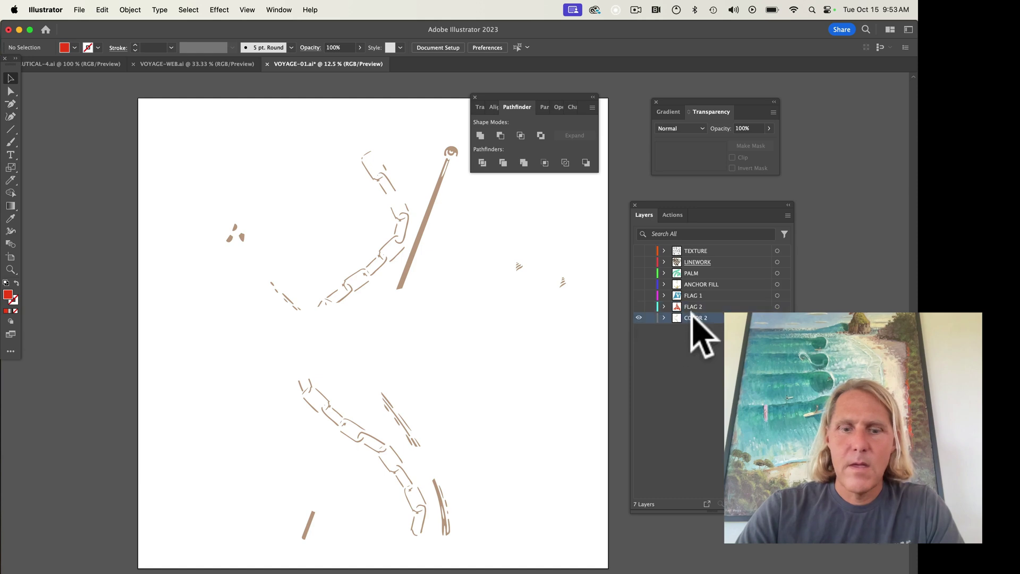
key("super+a")
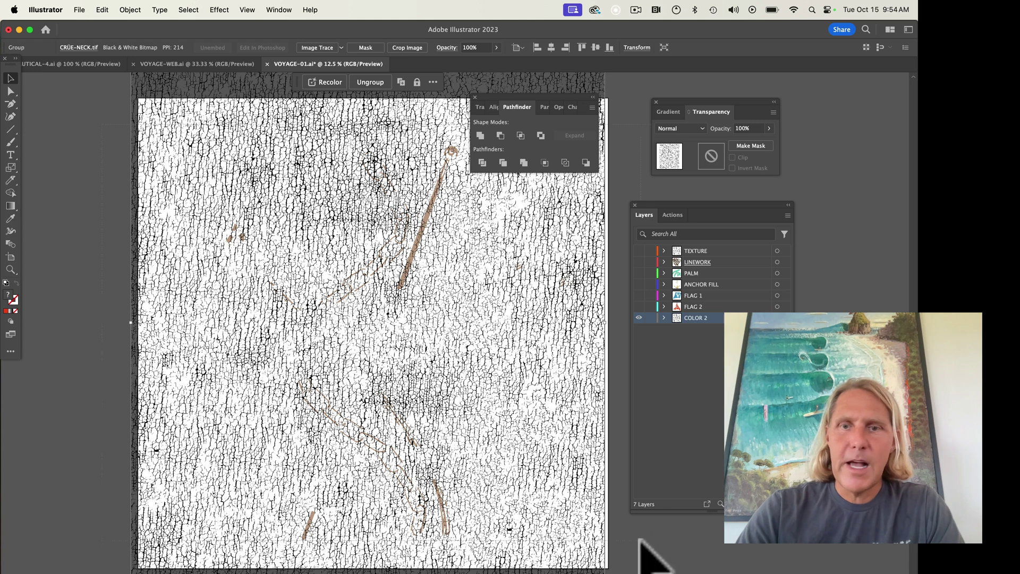
key("super+shift+g")
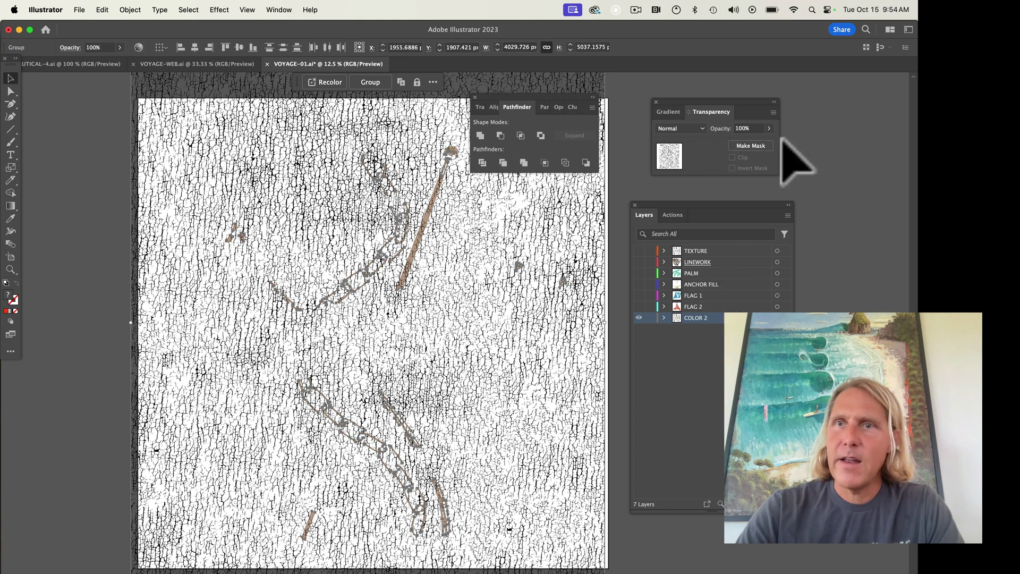
left_click(750, 145)
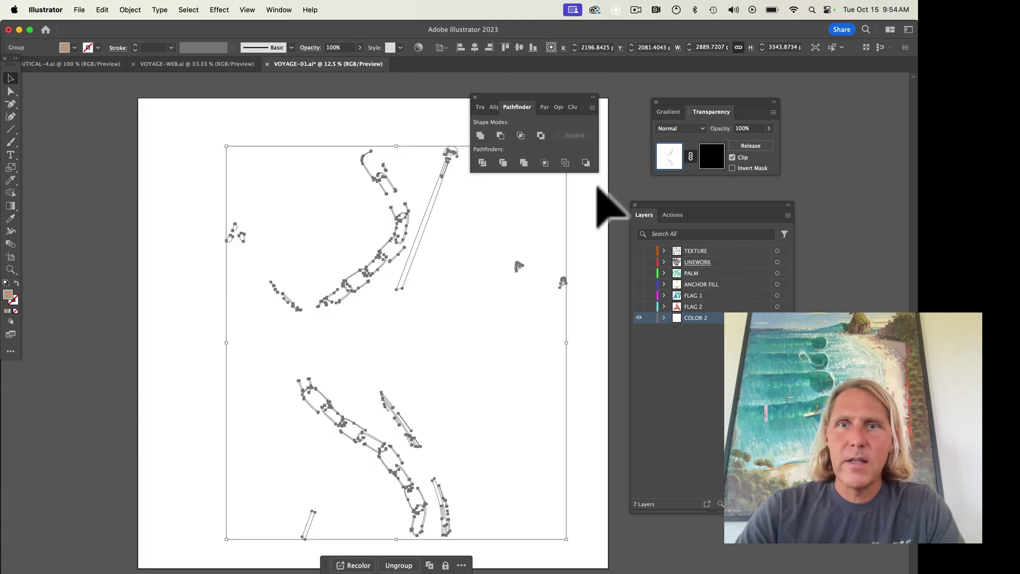
left_click(732, 157)
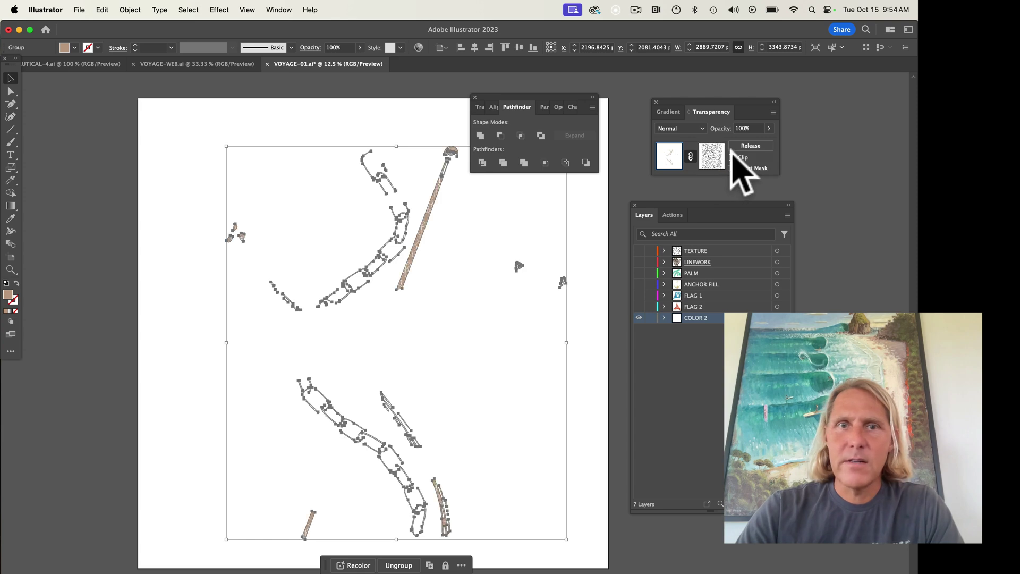
left_click(610, 265)
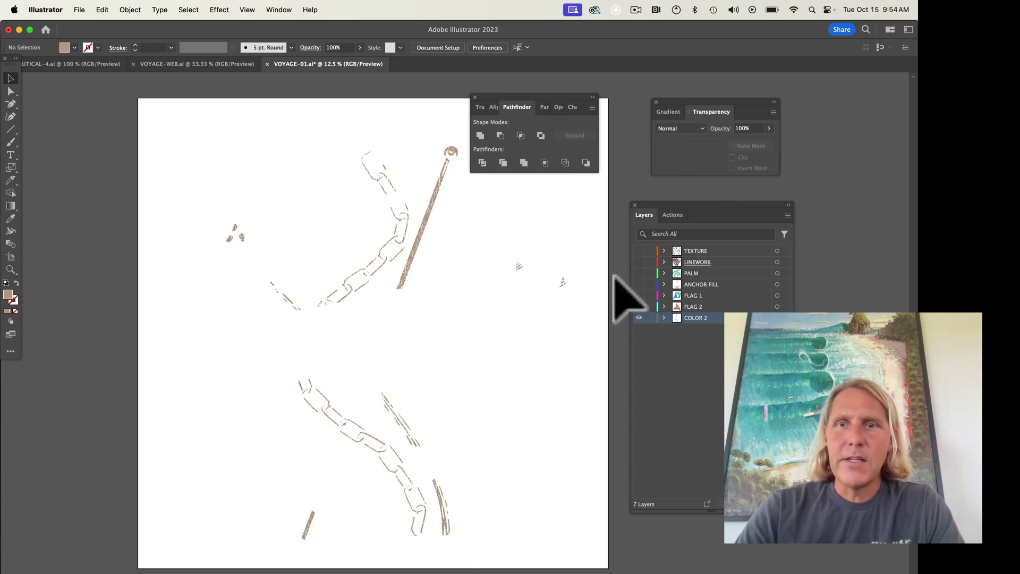
Show FLAG 2, FLAG 1, ANCHOR FILL, PALM and LINEWORK, then delete the TEXTURE layer.
left_click(639, 307)
left_click(639, 296)
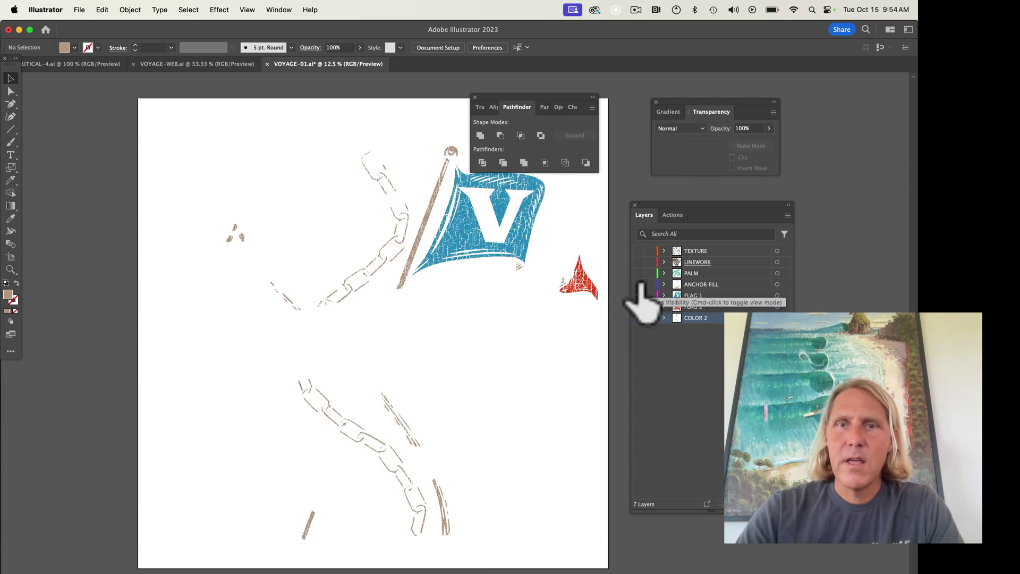
left_click(639, 285)
left_click(639, 273)
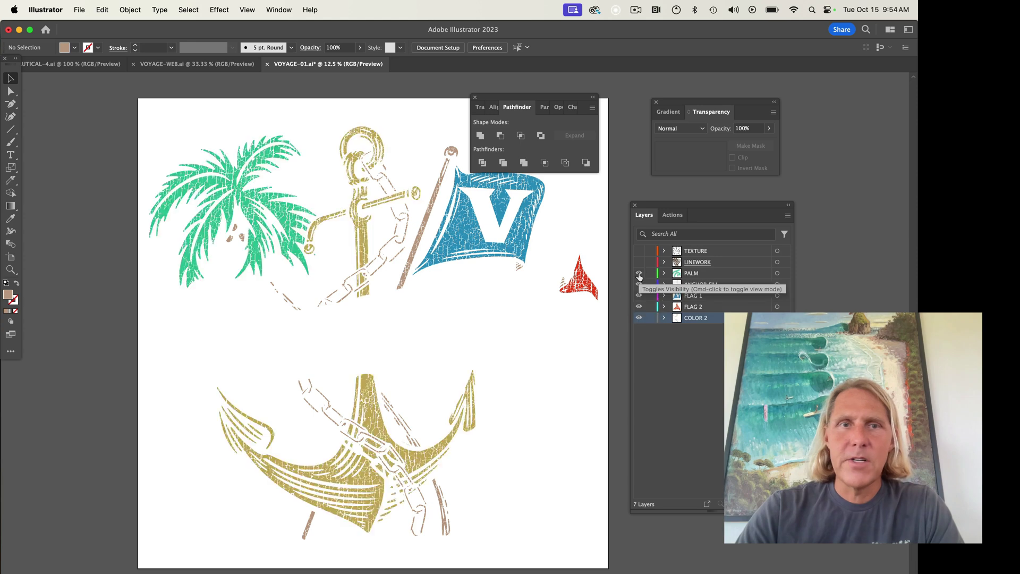
left_click(639, 262)
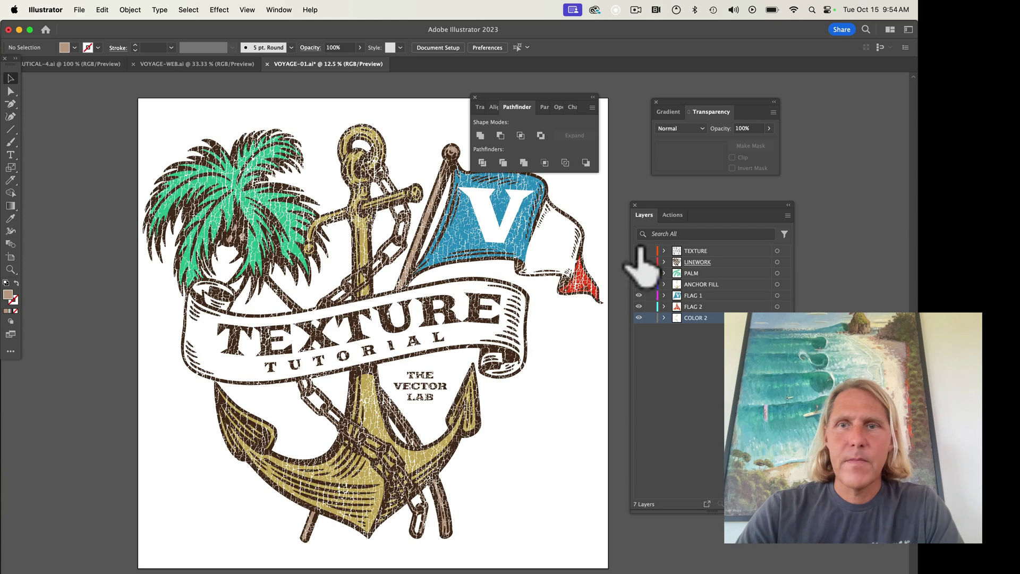
left_click(717, 250)
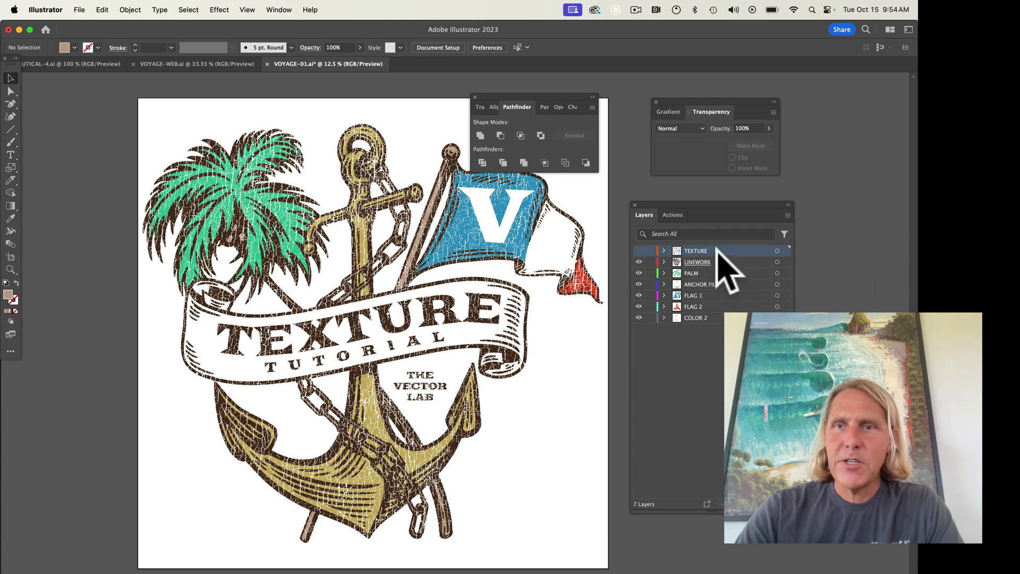
left_click_drag(717, 251, 783, 504)
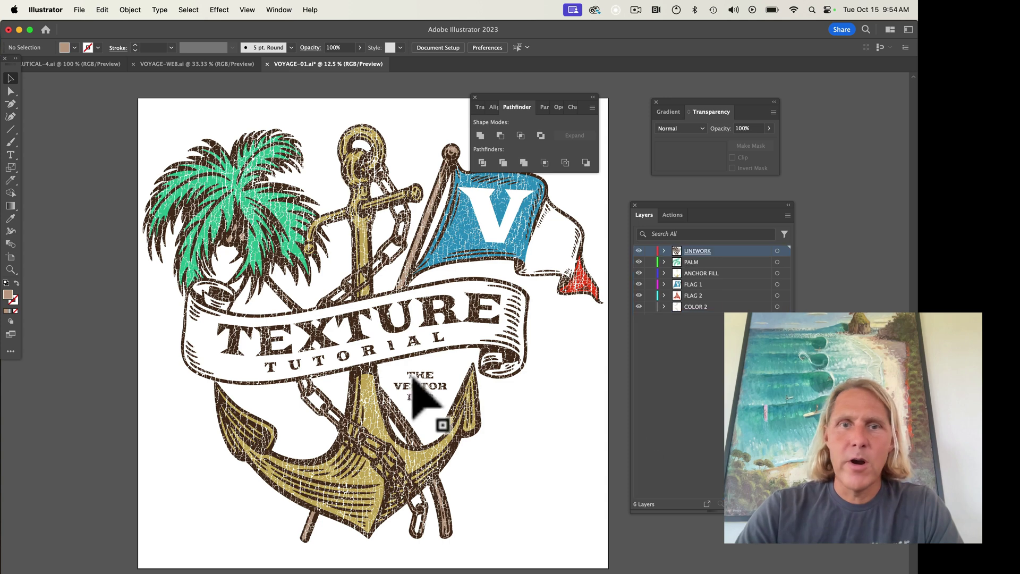
key("super+minus")
key("super+minus")
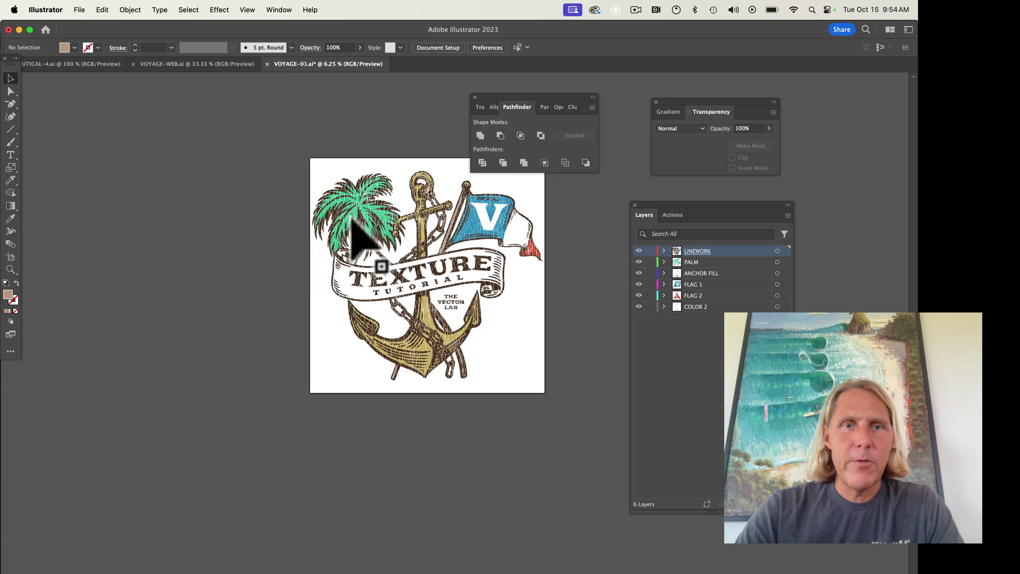
key("super+minus")
key("super+a")
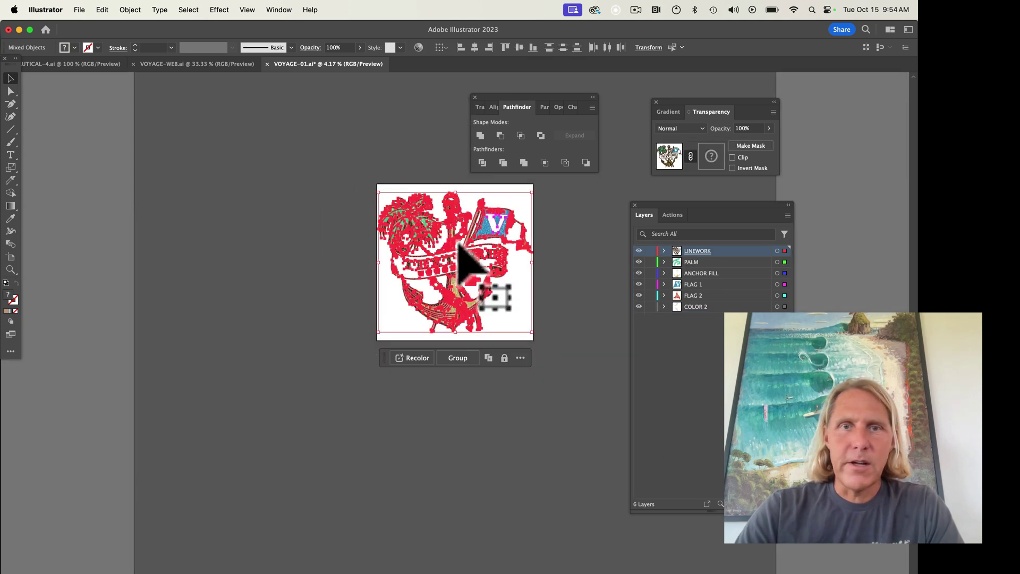
left_click_drag(467, 262, 307, 247)
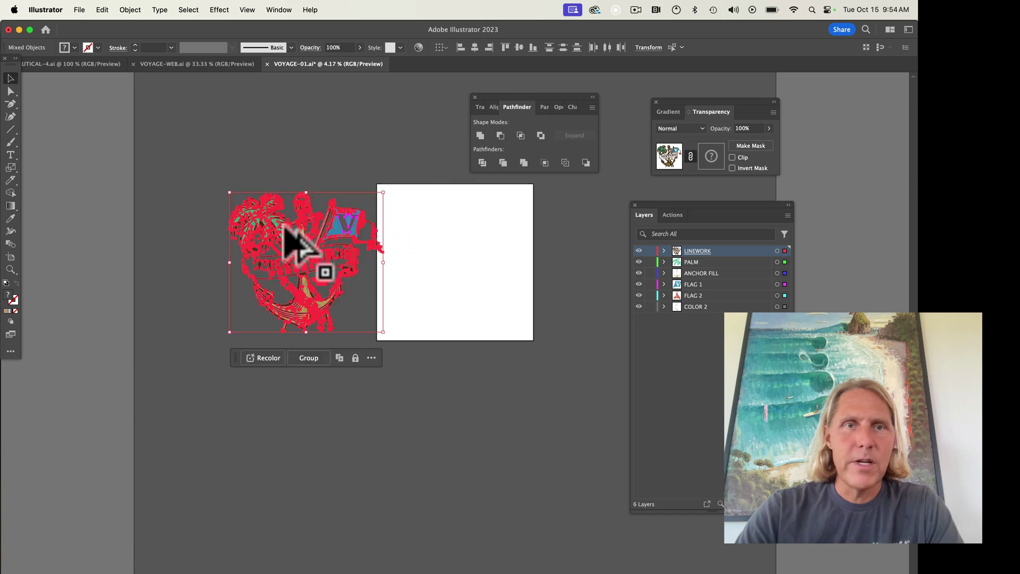
key("super+equal")
key("super+equal")
key("super+equal")
key("super+equal")
left_click(382, 128)
key("super+minus")
key("super+minus")
left_click_drag(88, 98, 480, 422)
left_click_drag(247, 366, 550, 391)
scroll(319, 327, "right", 5)
scroll(318, 310, "right", 3)
left_click(167, 311)
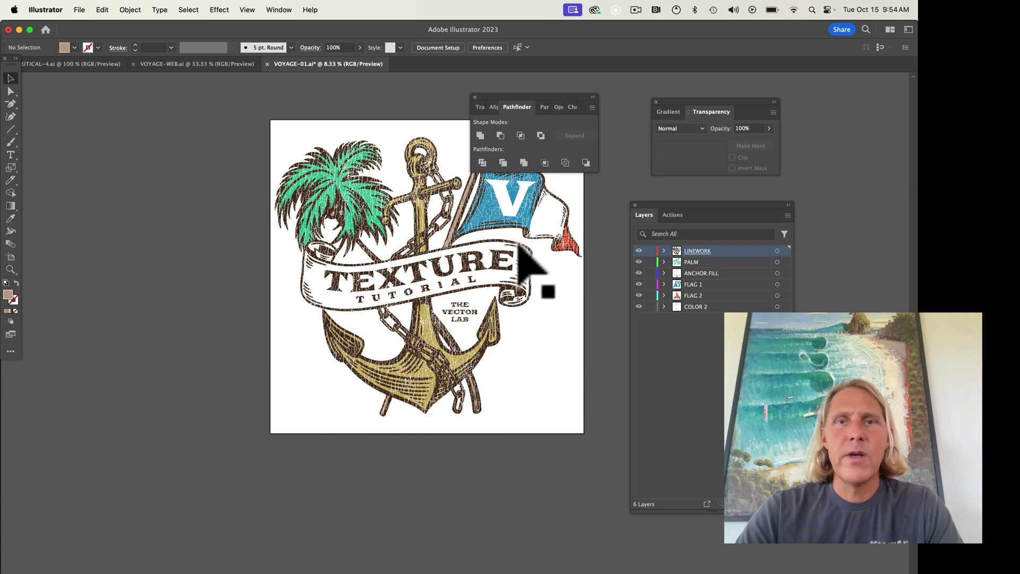
scroll(467, 210, "up", 3)
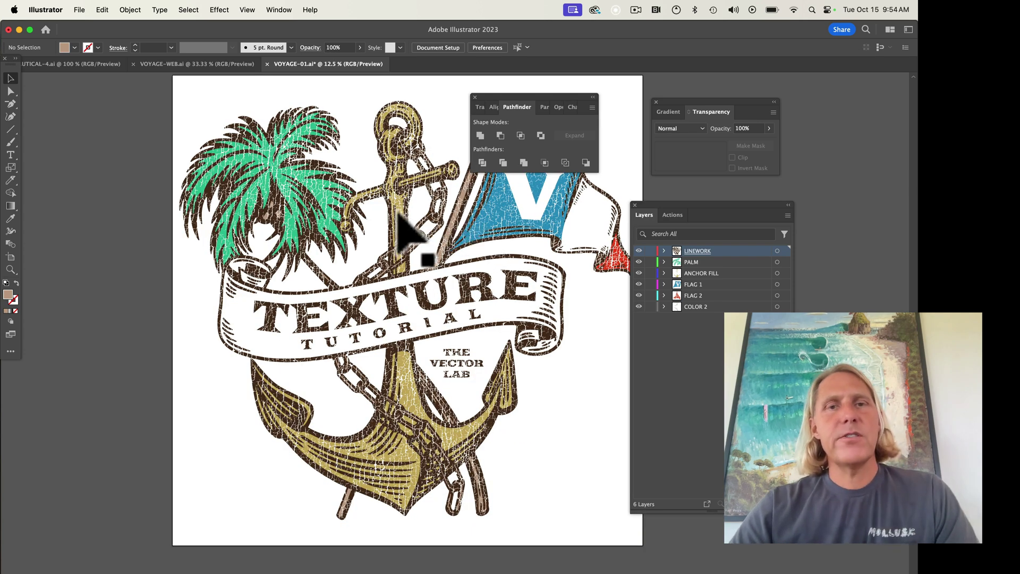